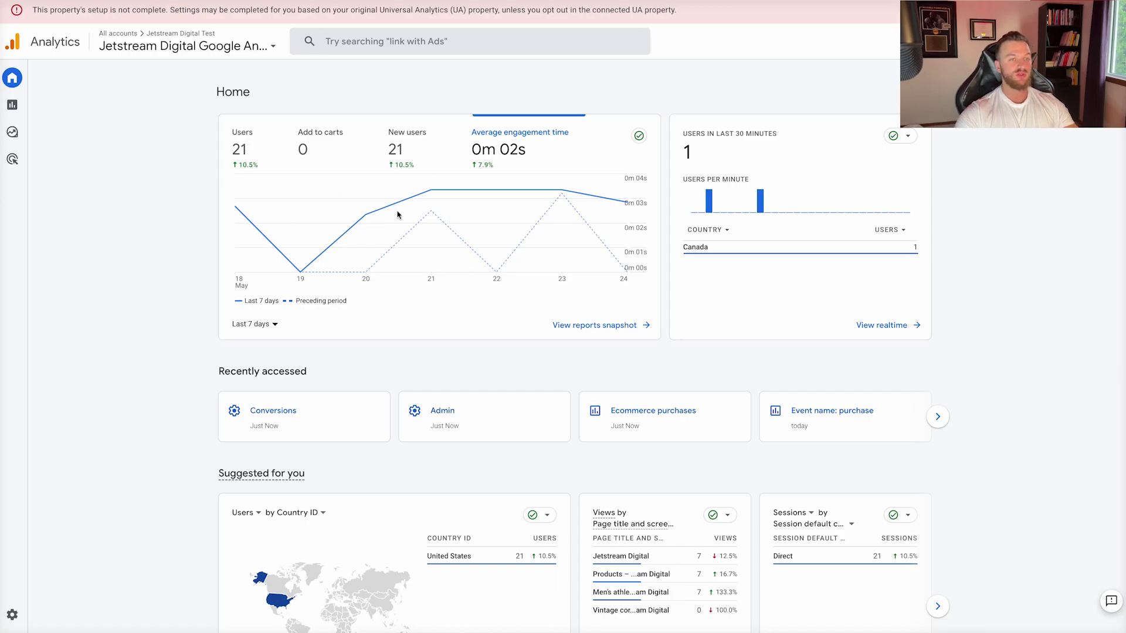
scroll(423, 253, "down", 1)
mouse_move(430, 191)
mouse_move(478, 220)
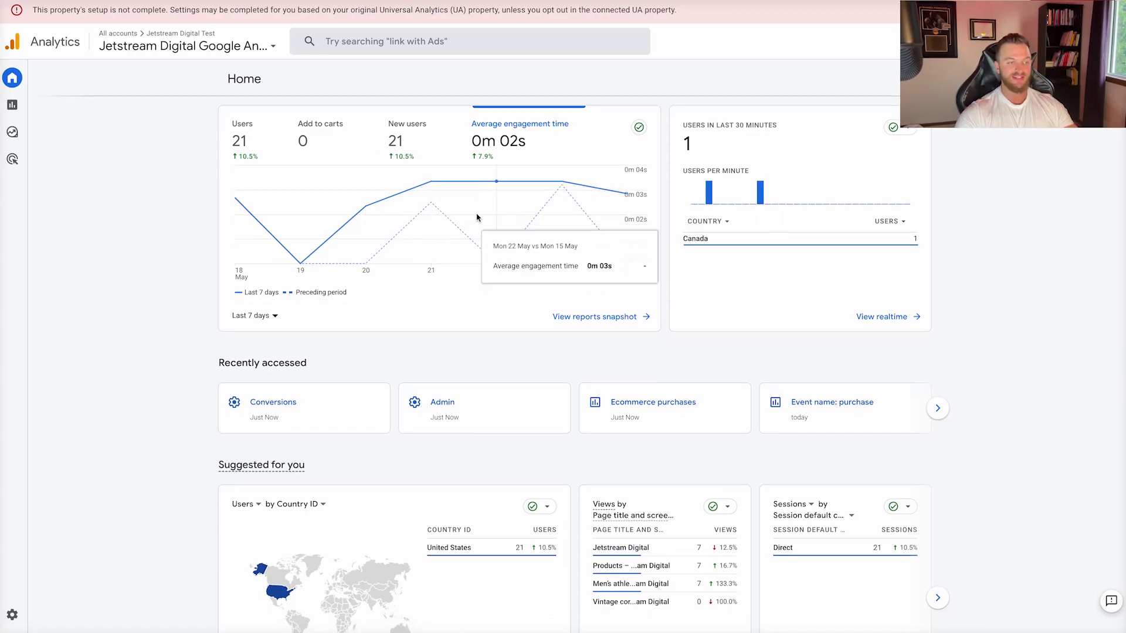
mouse_move(590, 215)
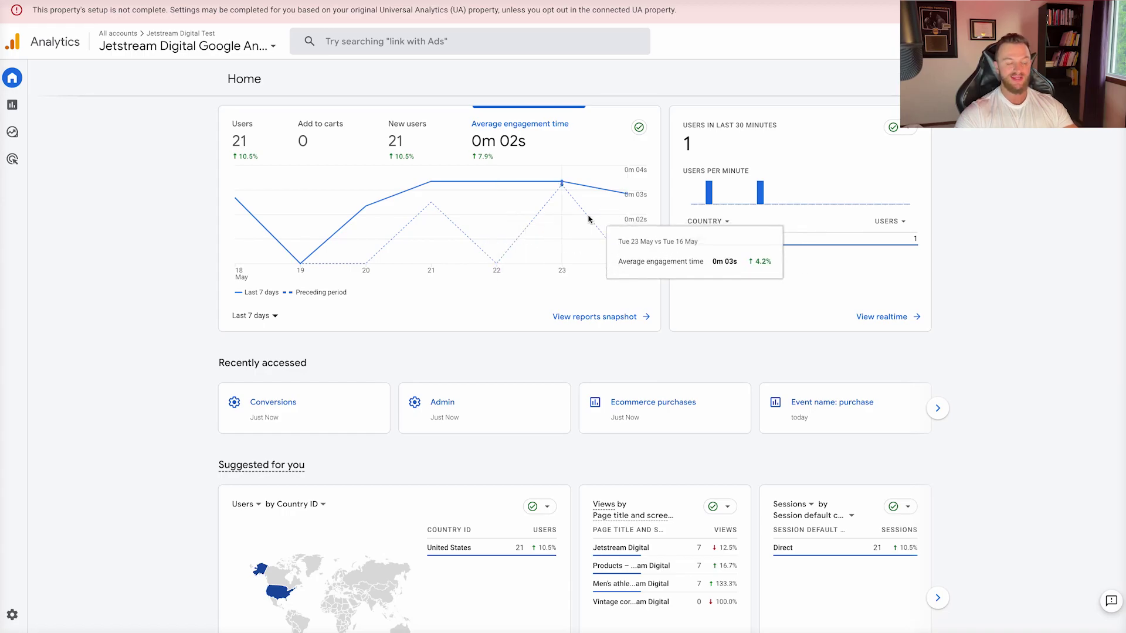
scroll(588, 226, "up", 1)
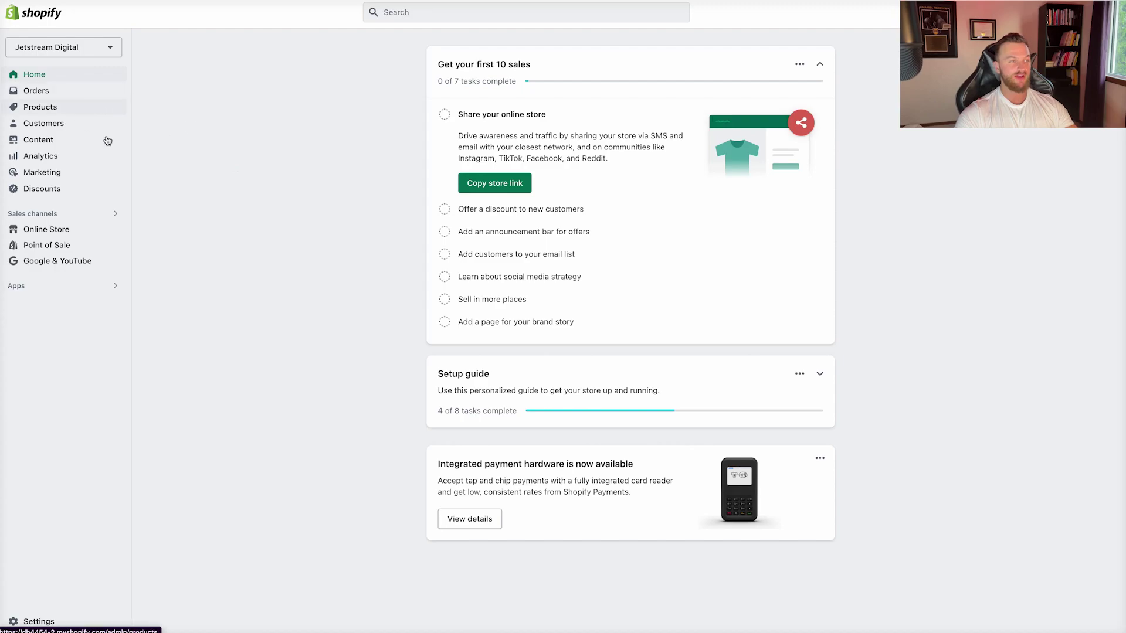
Switch to the Shopify admin and open the Google & YouTube sales channel.
left_click(60, 265)
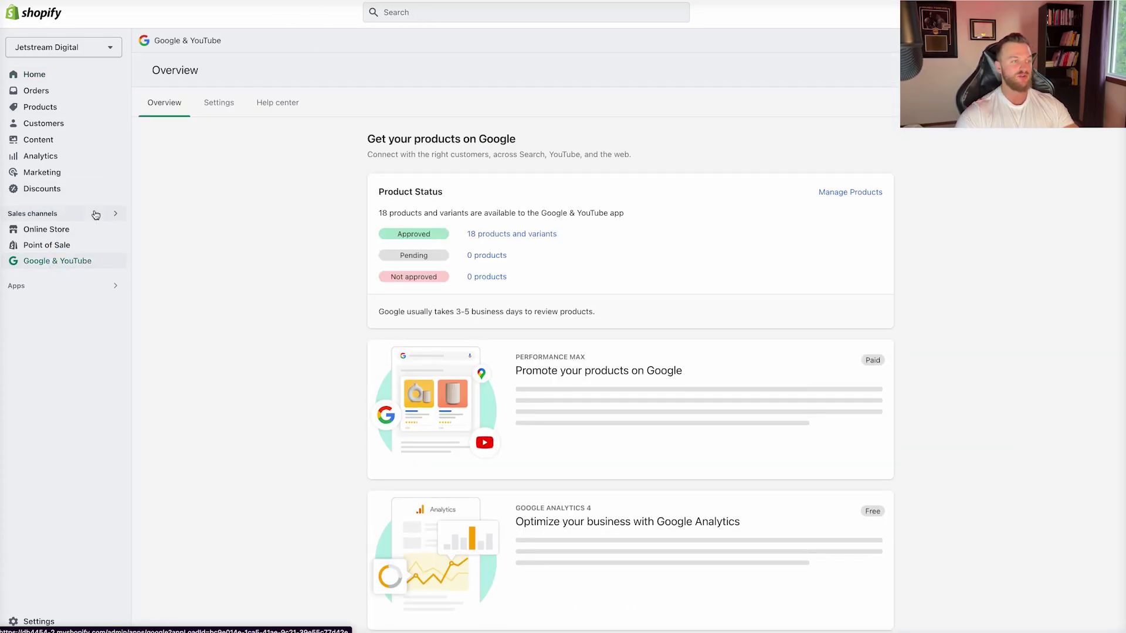
Search for "facebook" among the sales channels and in the Shopify App Store, and search the store for "google".
left_click(93, 213)
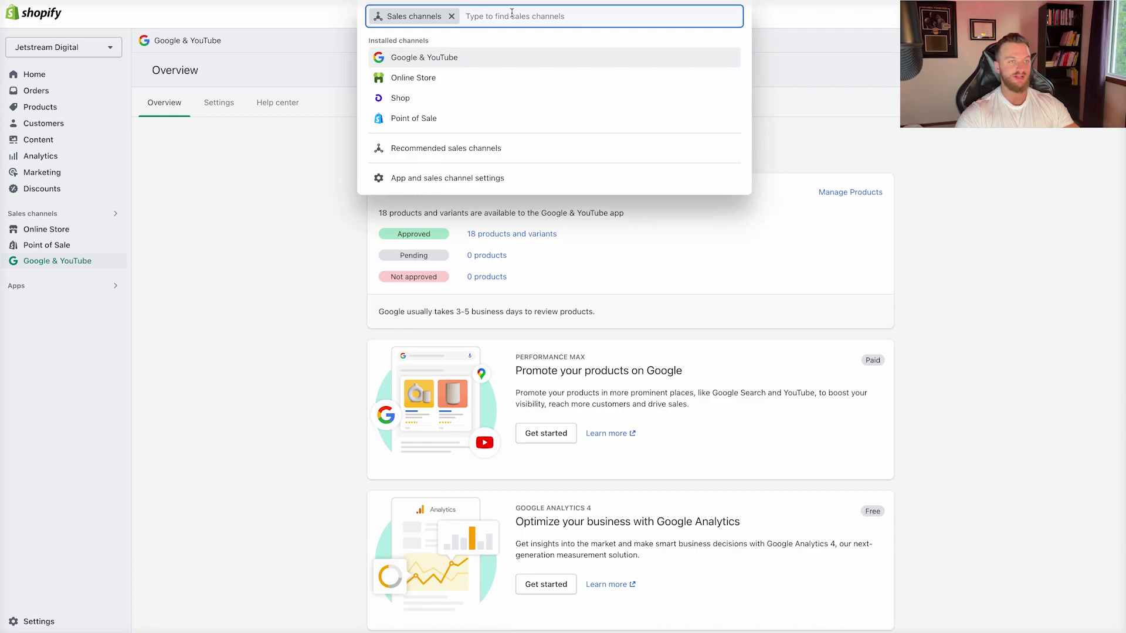
type("facebook")
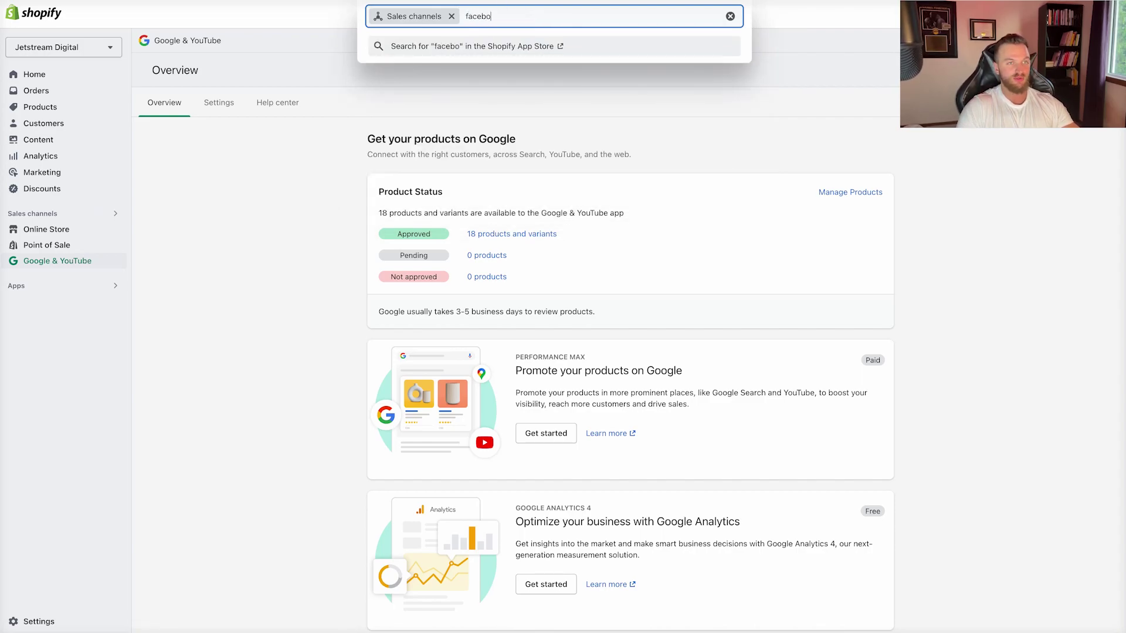
key("Return")
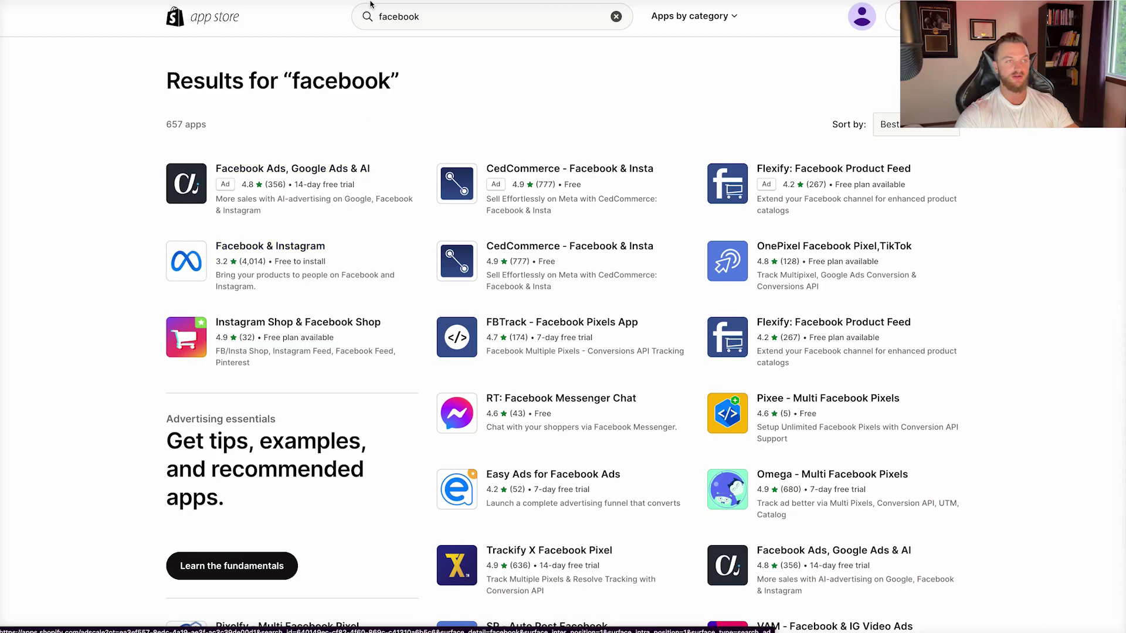
triple_click(432, 17)
type("google")
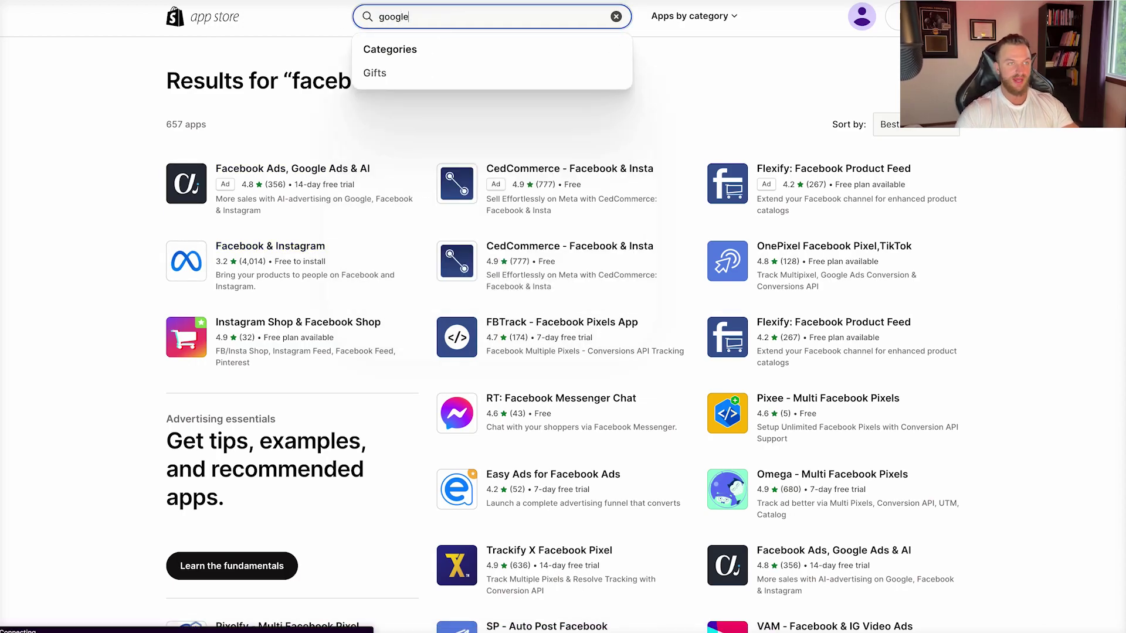
key("Return")
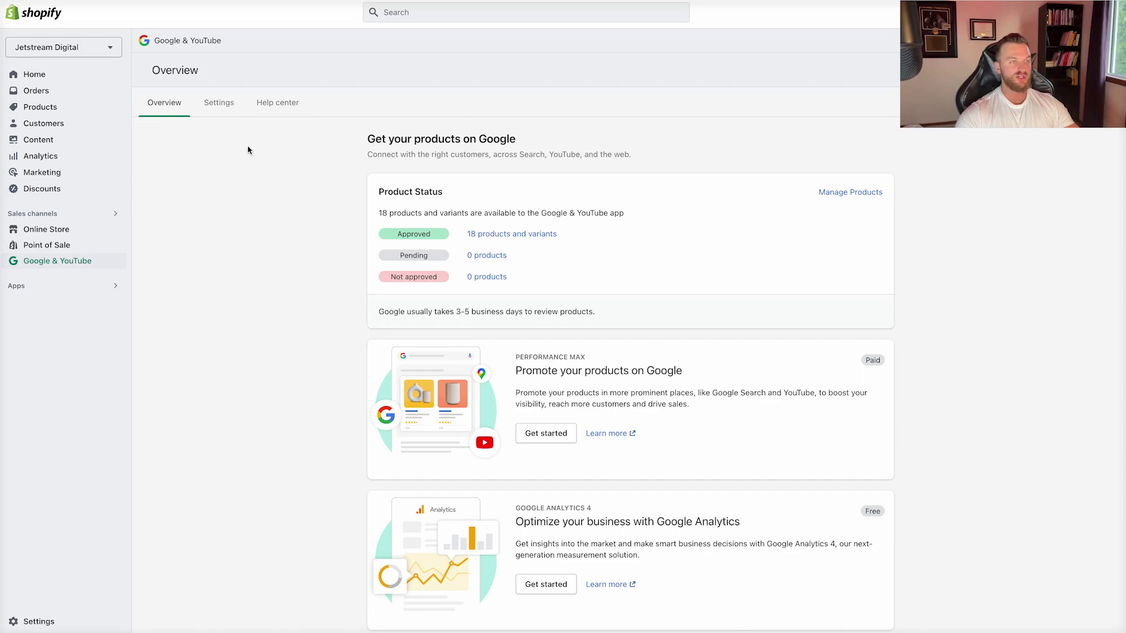
Review the Google & YouTube channel's settings, including the Merchant Center account and conversion tracking.
left_click(213, 112)
scroll(474, 211, "down", 10)
scroll(474, 212, "up", 10)
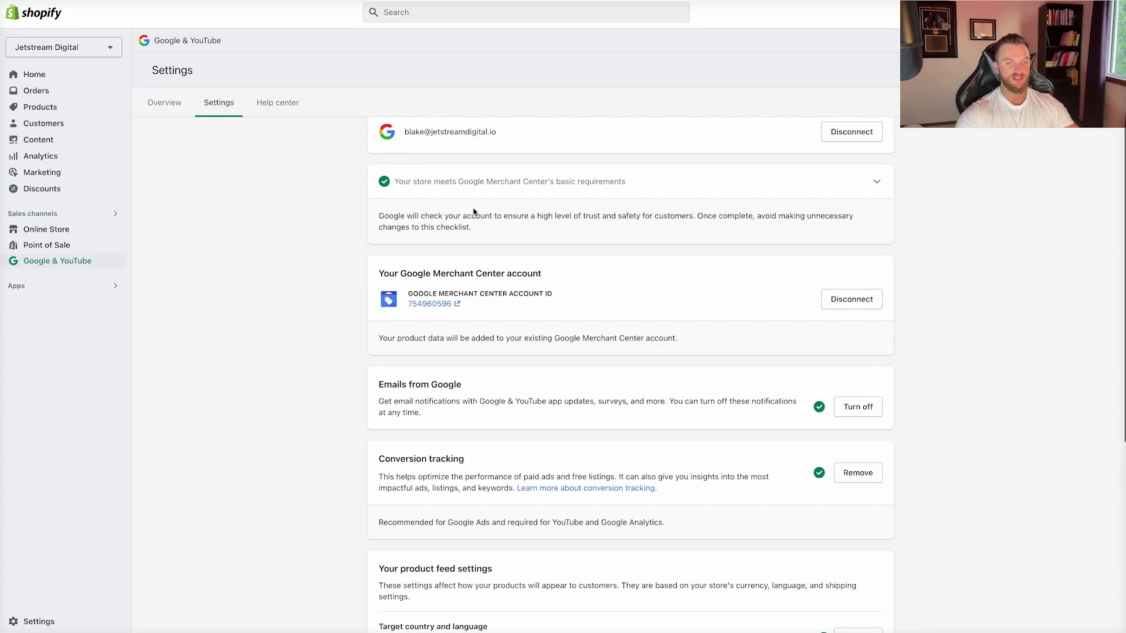
Return to the Google & YouTube channel overview and start the Google Analytics 4 setup.
left_click(157, 106)
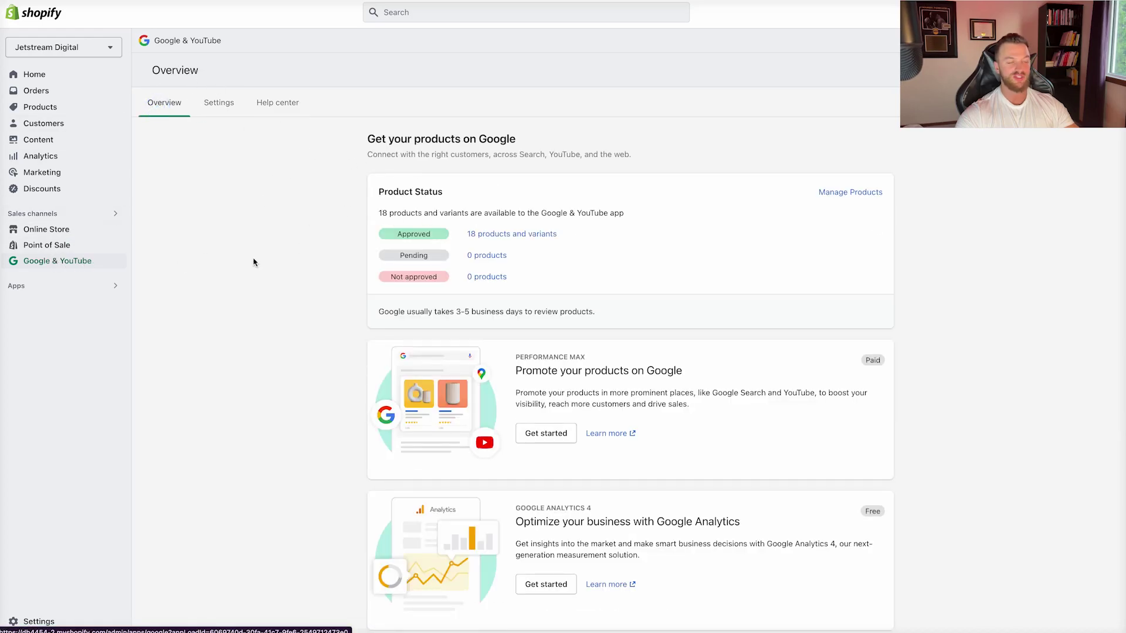
scroll(560, 294, "down", 2)
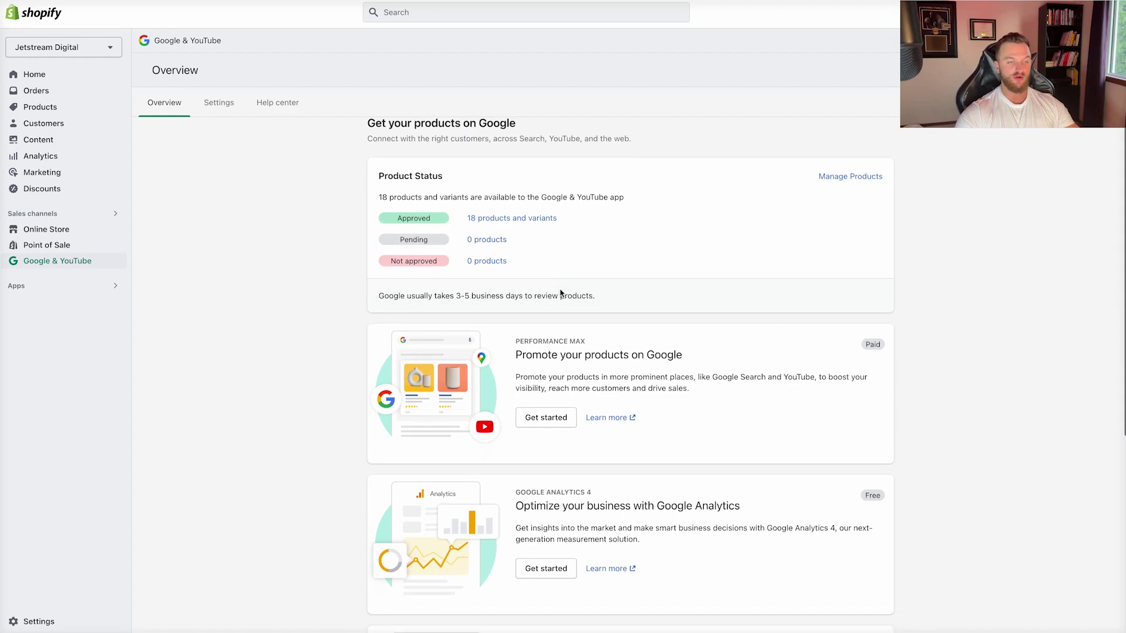
triple_click(593, 396)
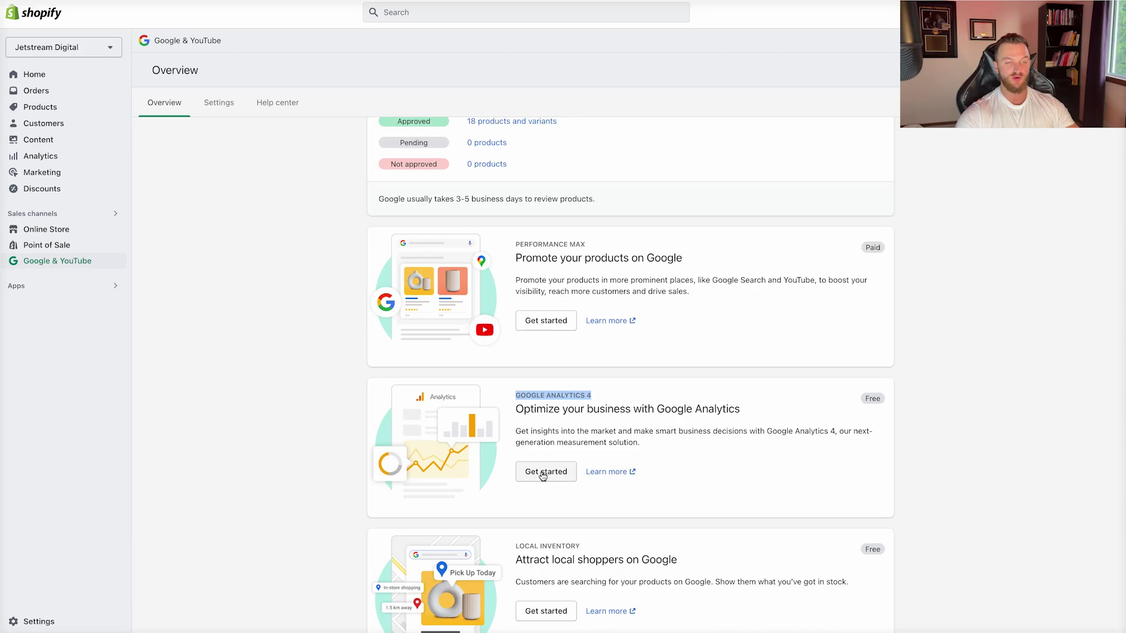
scroll(543, 475, "down", 2)
left_click(534, 402)
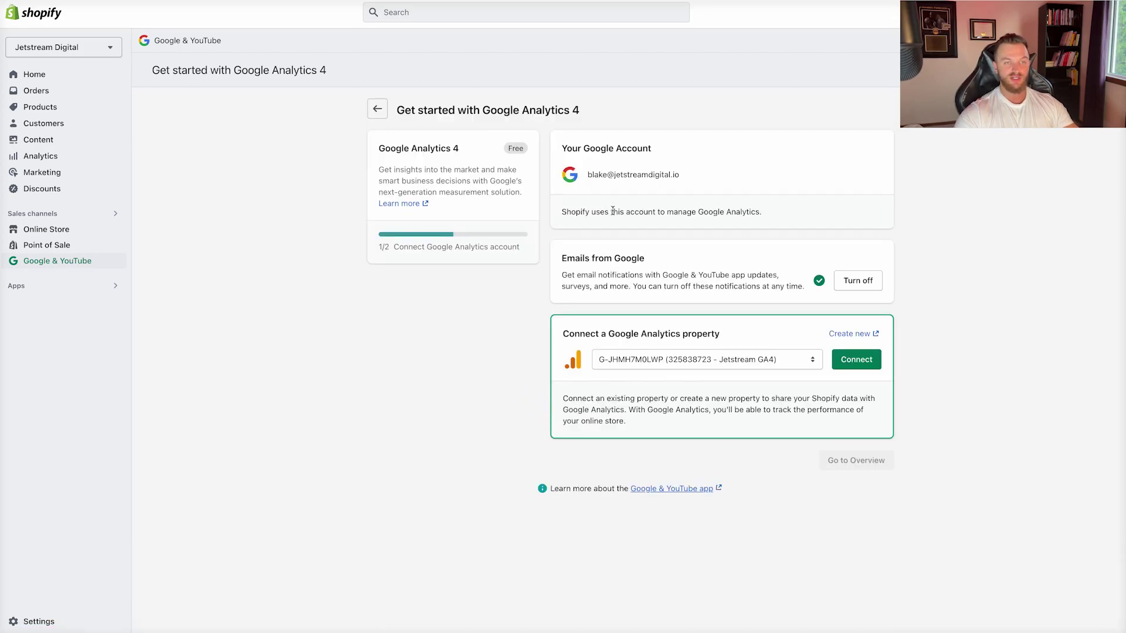
Check the connected Google account and connect the "Jetstream Digital Google Analytics - GA4" property to the store.
left_click_drag(694, 173, 586, 174)
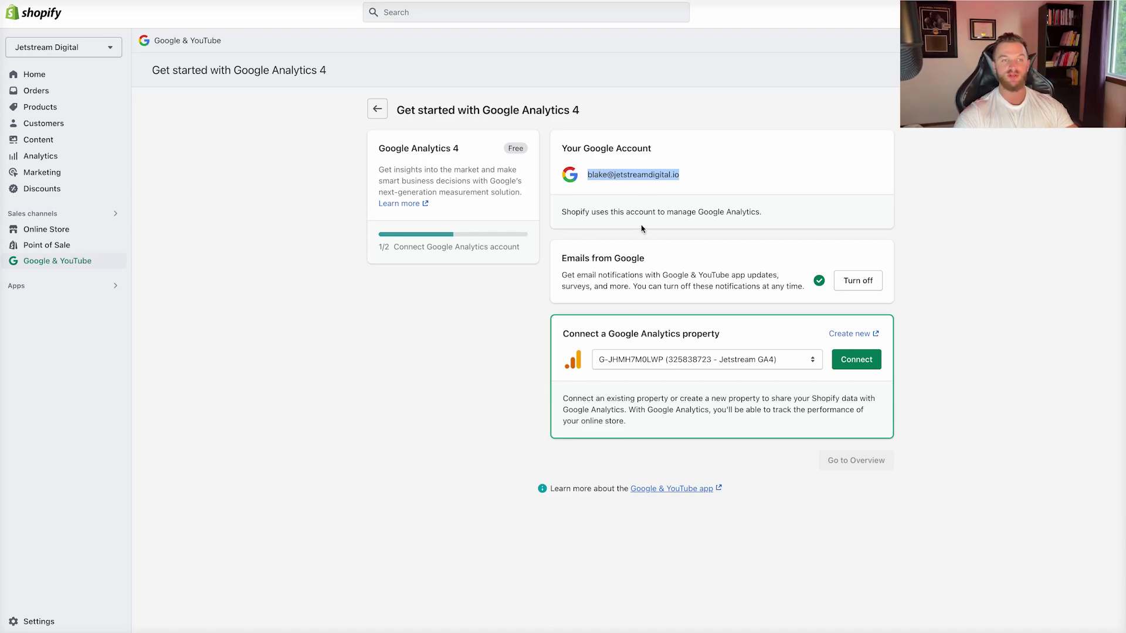
left_click(684, 176)
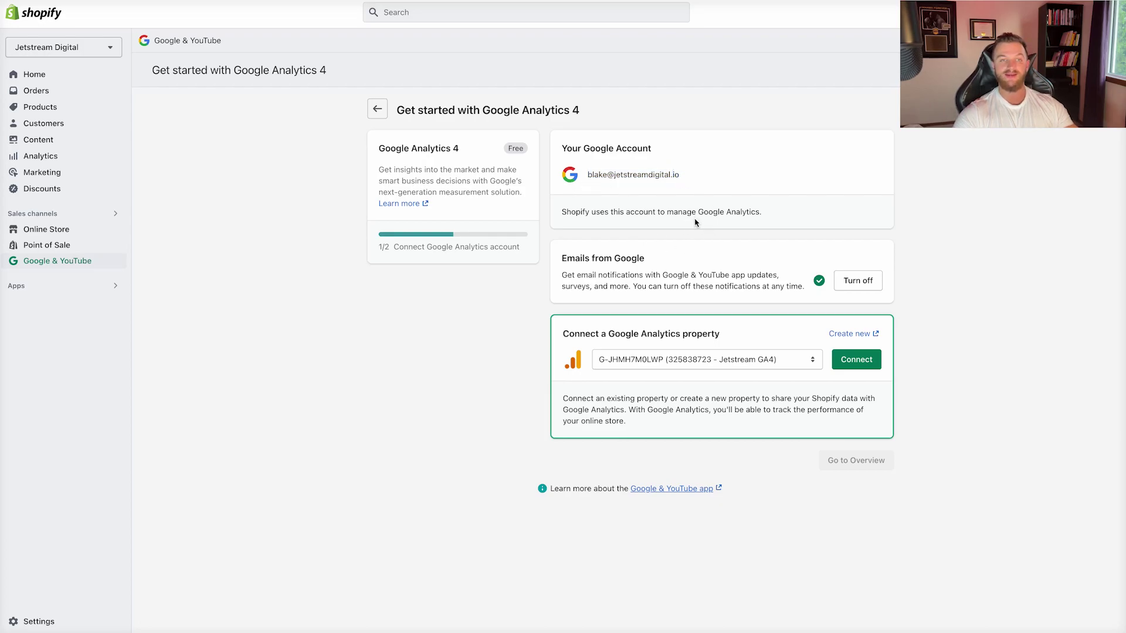
left_click(662, 360)
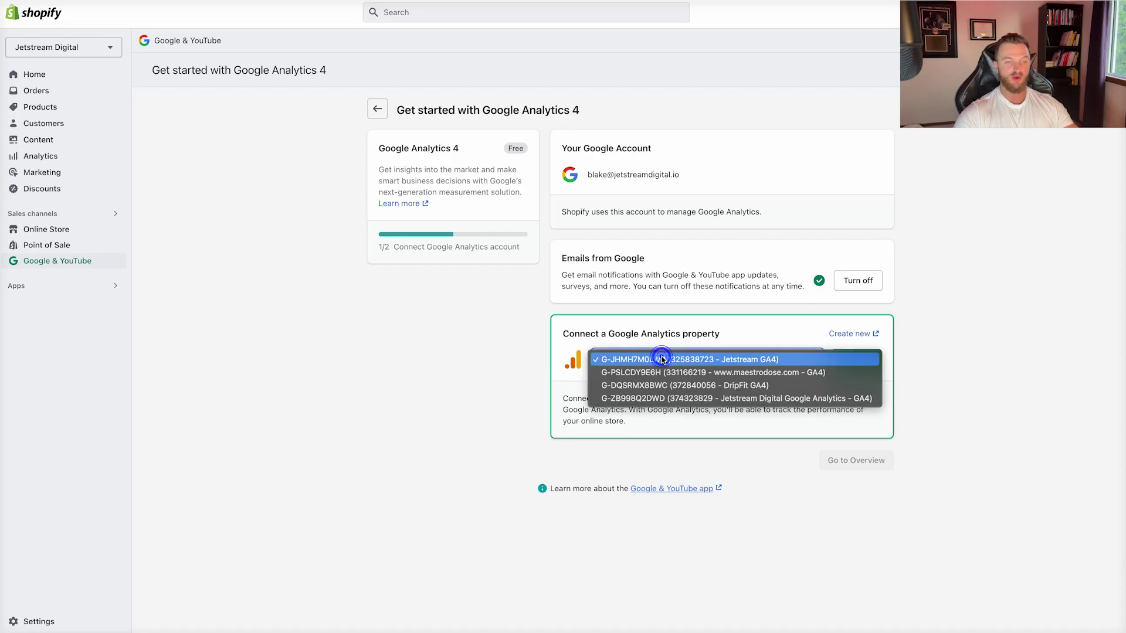
left_click(669, 398)
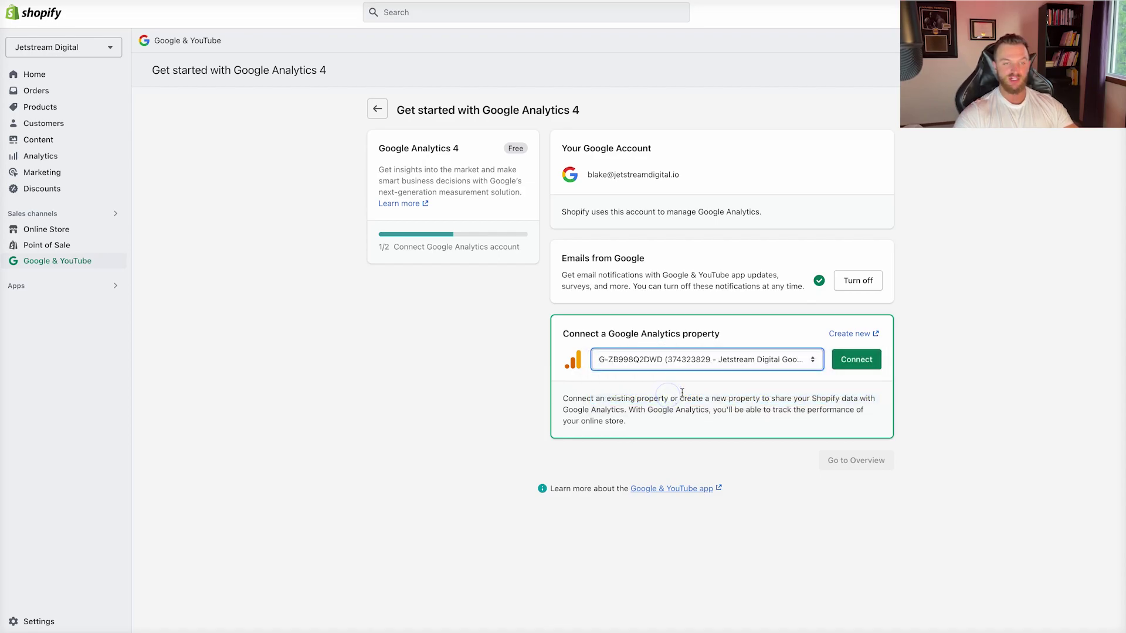
left_click(847, 363)
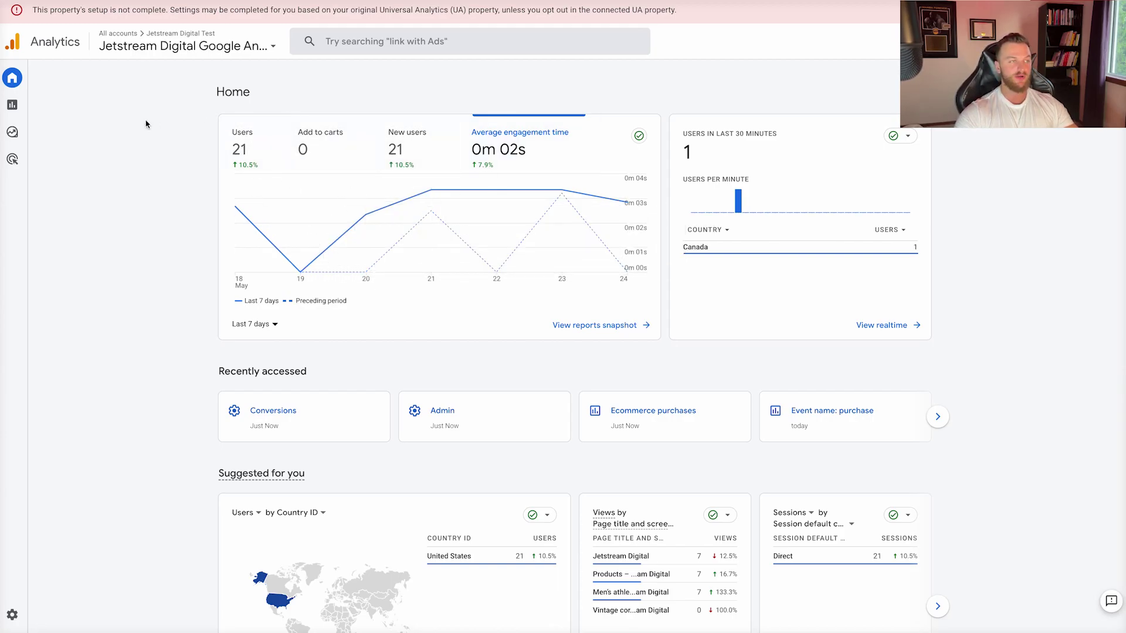
Switch to Google Analytics and open the list of conversion events in the property's admin settings.
mouse_move(1, 484)
left_click(41, 616)
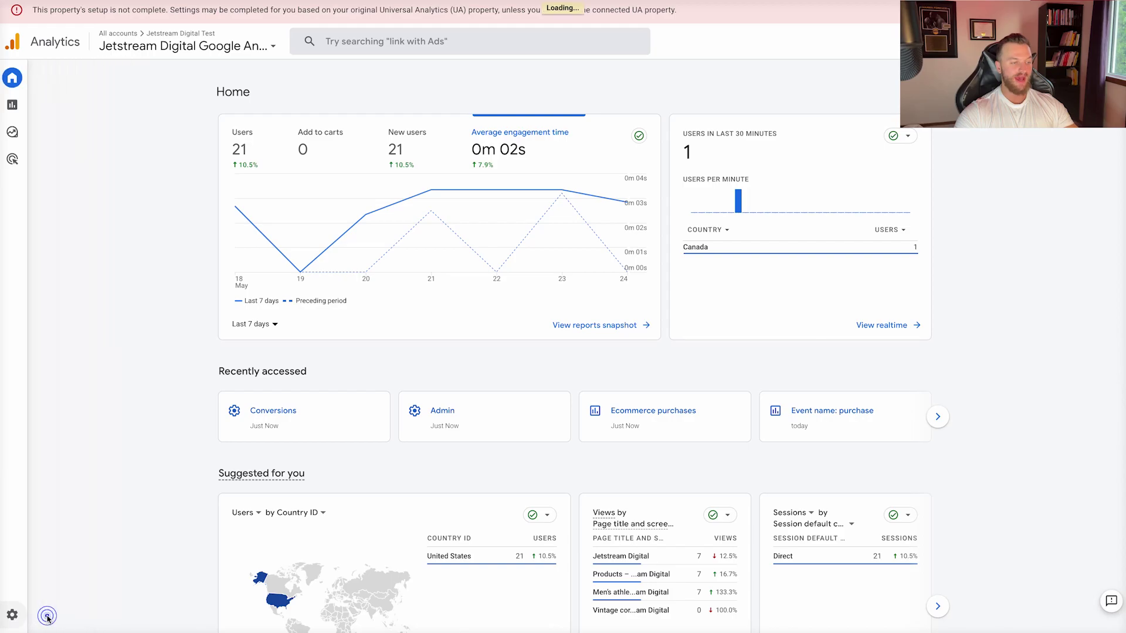
left_click(415, 279)
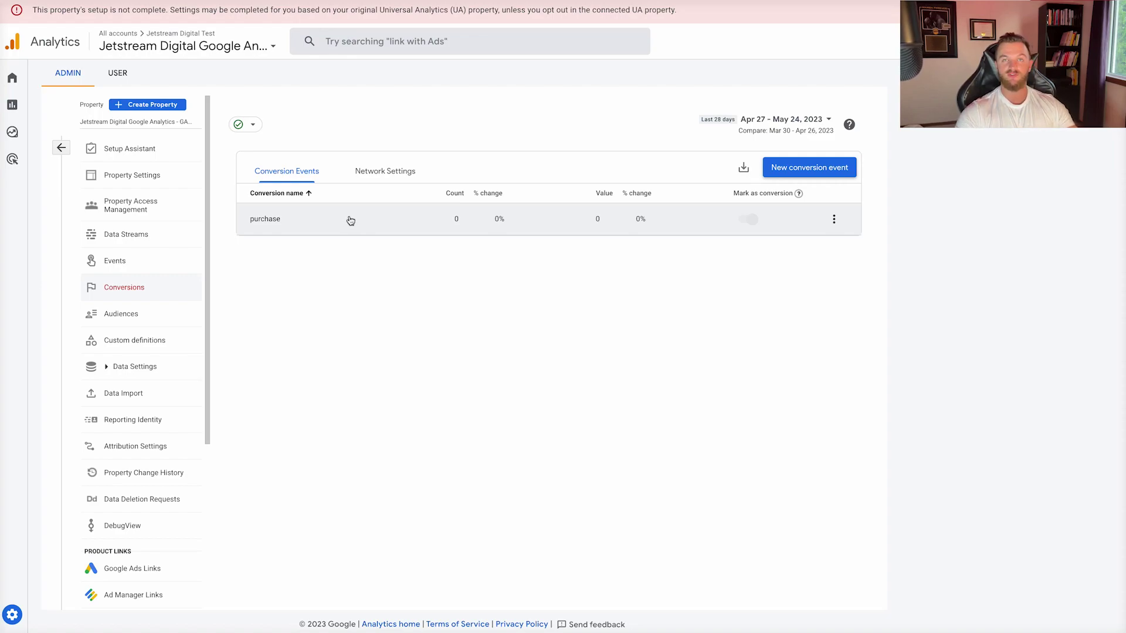
Mark the existing events add_to_cart, begin_checkout, first_visit, form_submit, page_view and view_item as conversions, and return to the conversions list.
left_click(118, 263)
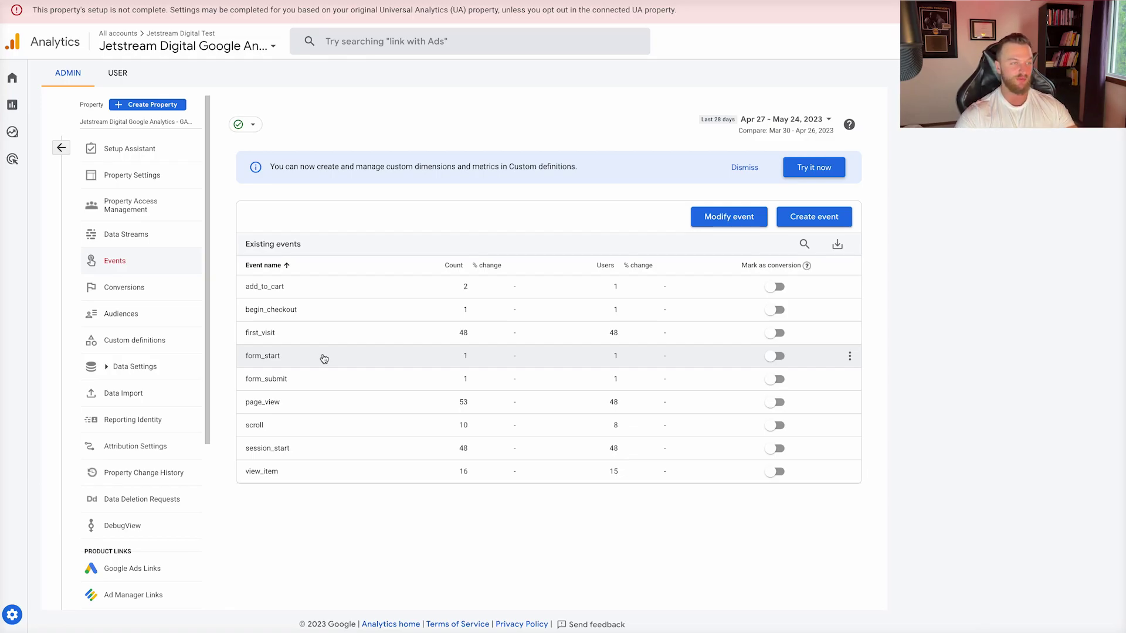
left_click(774, 287)
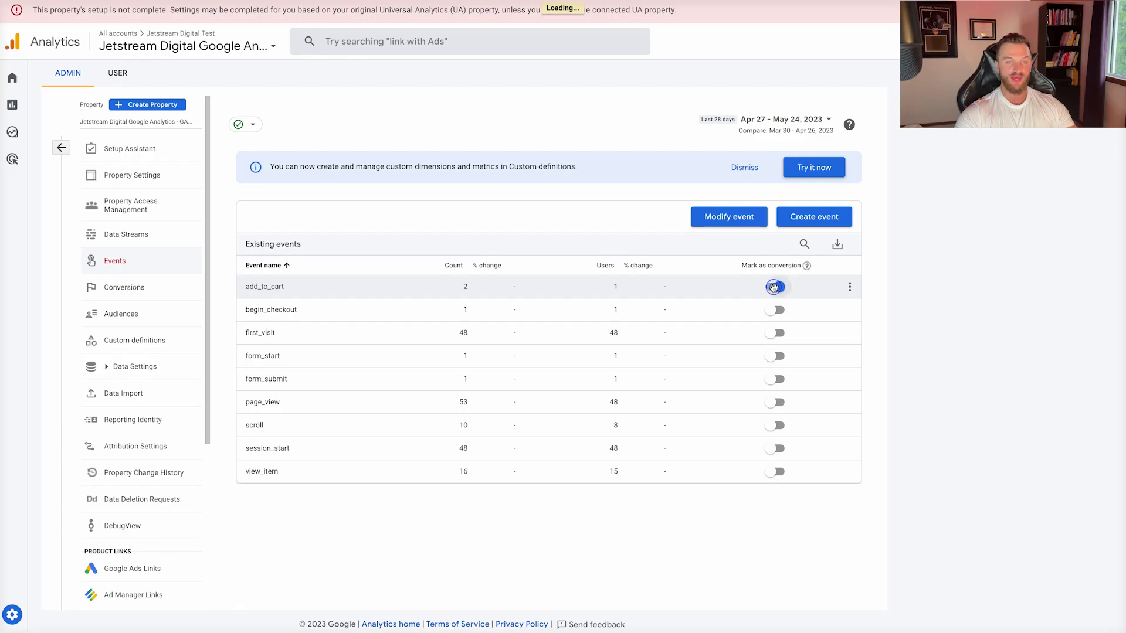
left_click(775, 310)
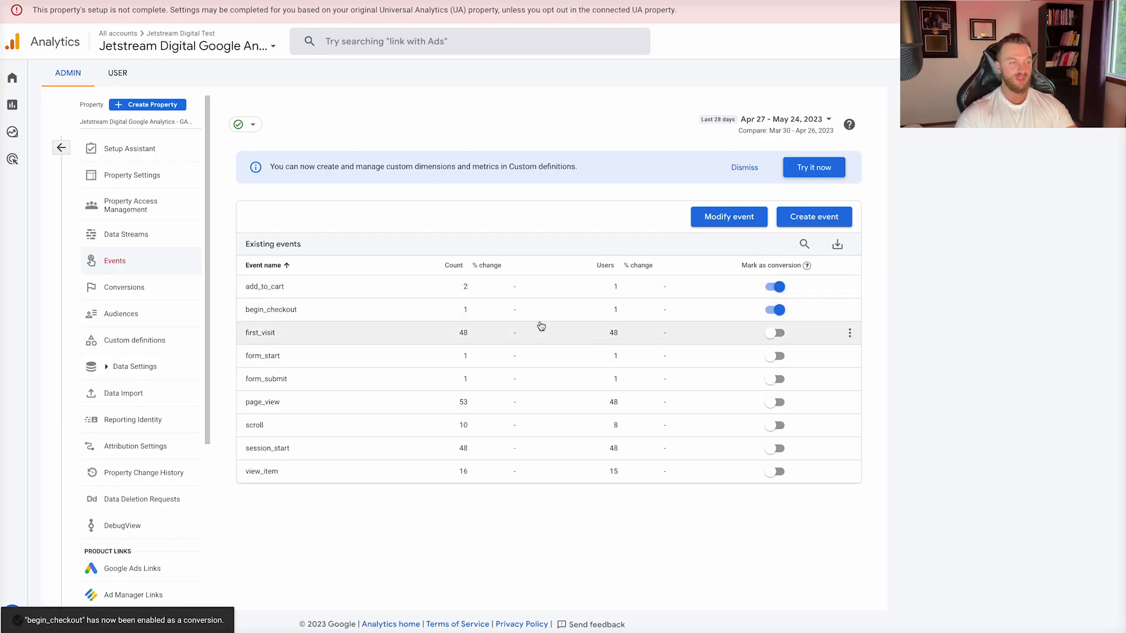
left_click(773, 333)
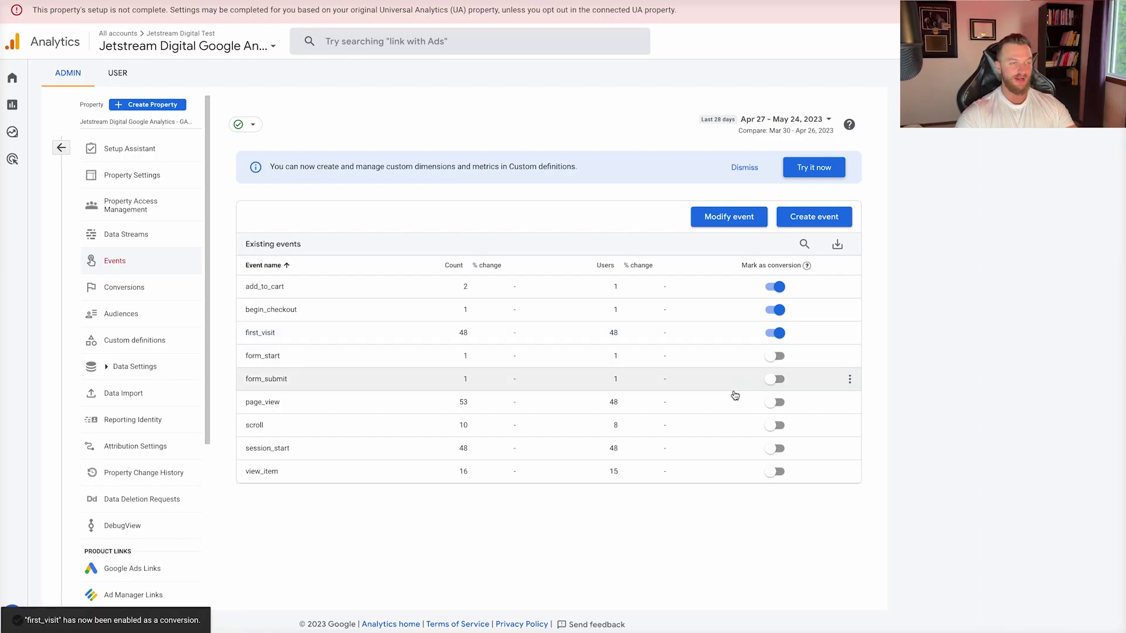
left_click(779, 377)
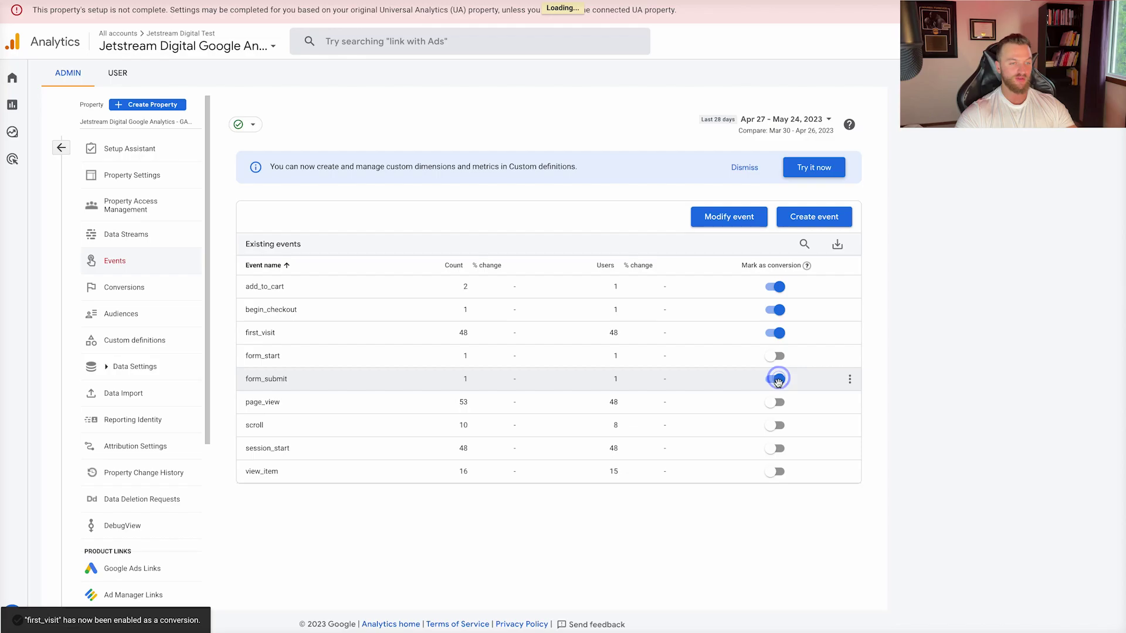
left_click(775, 402)
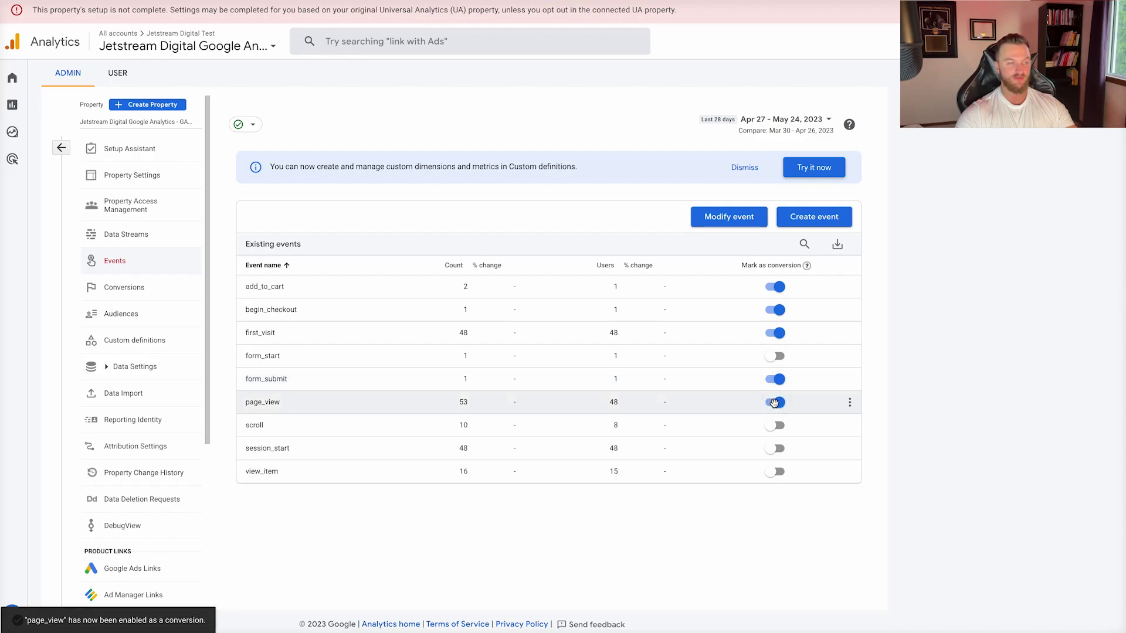
left_click(775, 471)
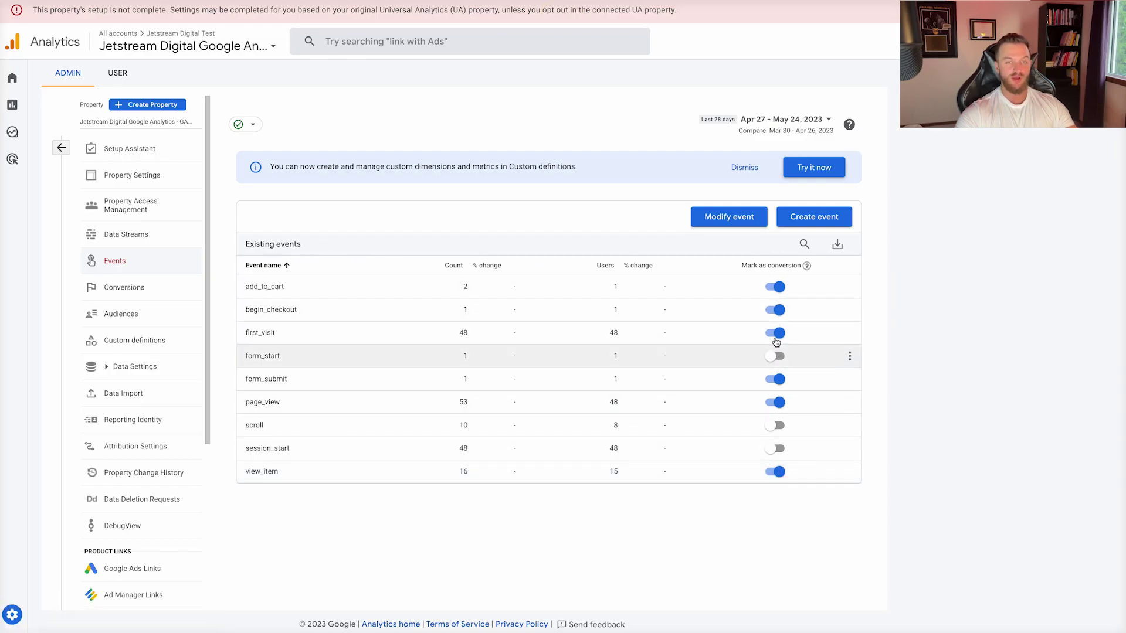
left_click(743, 168)
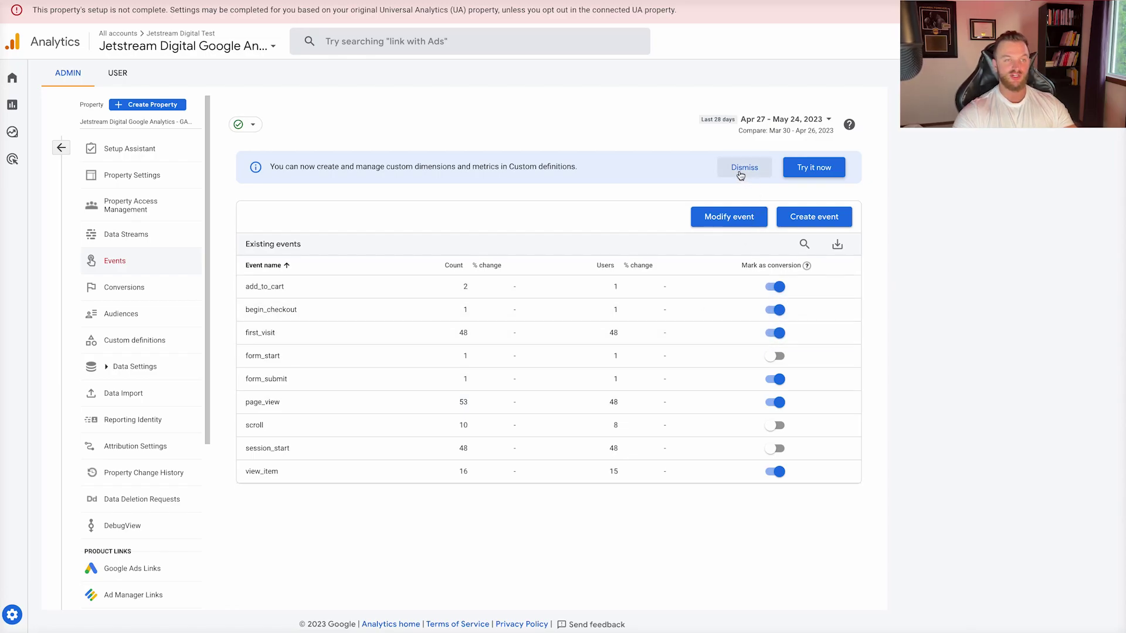
left_click(129, 288)
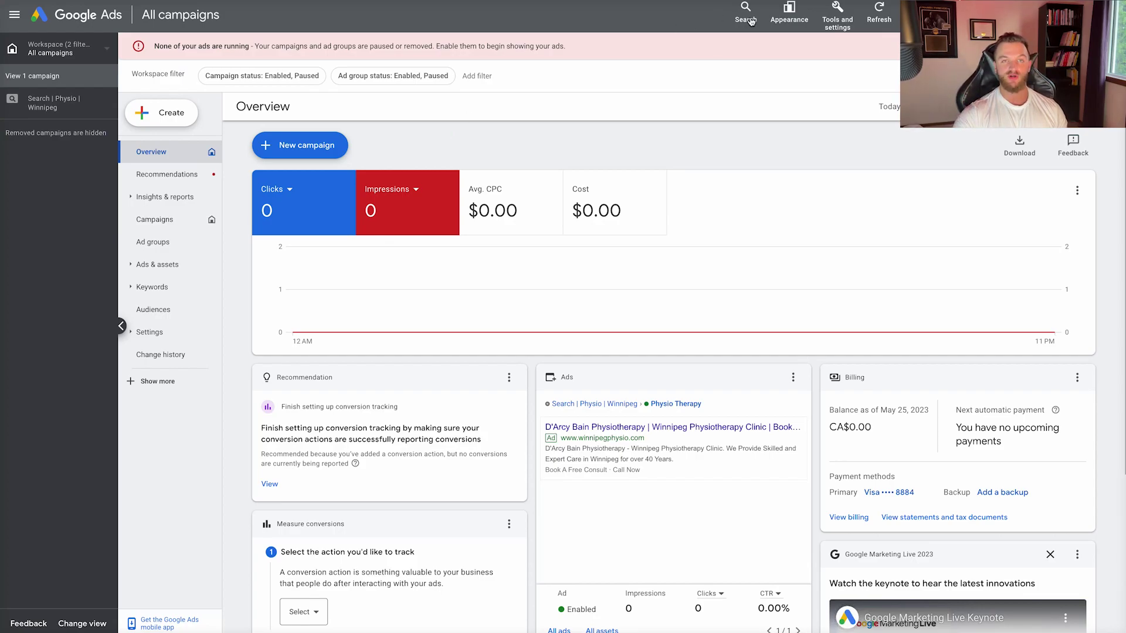
Switch to Google Ads and open the Google Analytics (GA4) & Firebase details among the linked accounts.
left_click(835, 23)
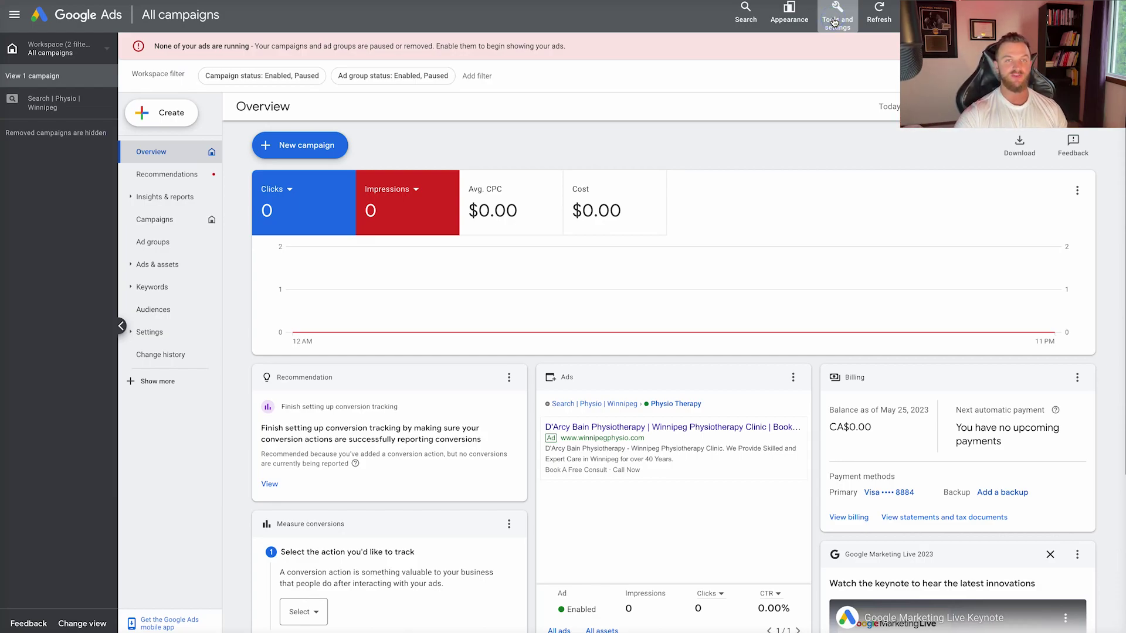
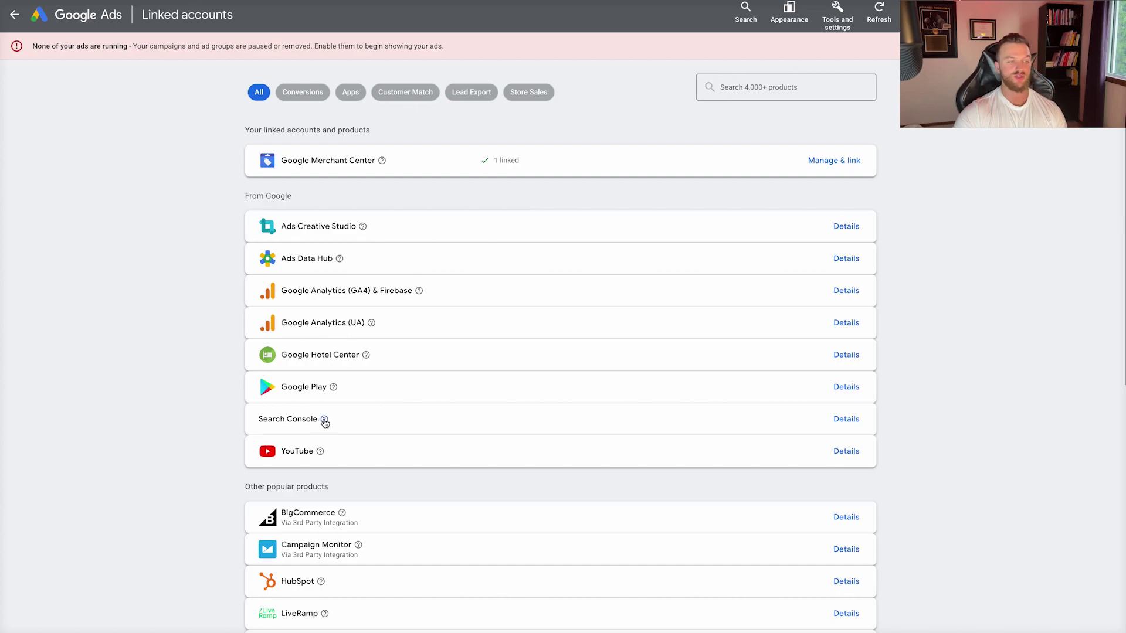
mouse_move(324, 421)
left_click(844, 291)
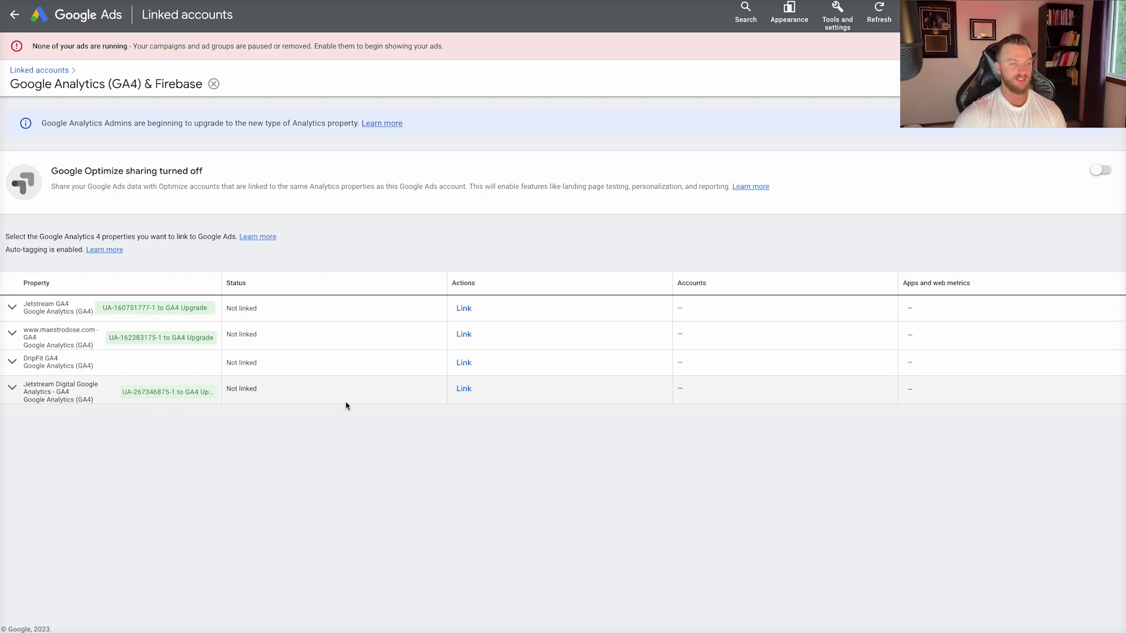
Link the "Jetstream Digital Google Analytics - GA4" property to Google Ads with importing of Google Analytics audiences enabled.
left_click(463, 389)
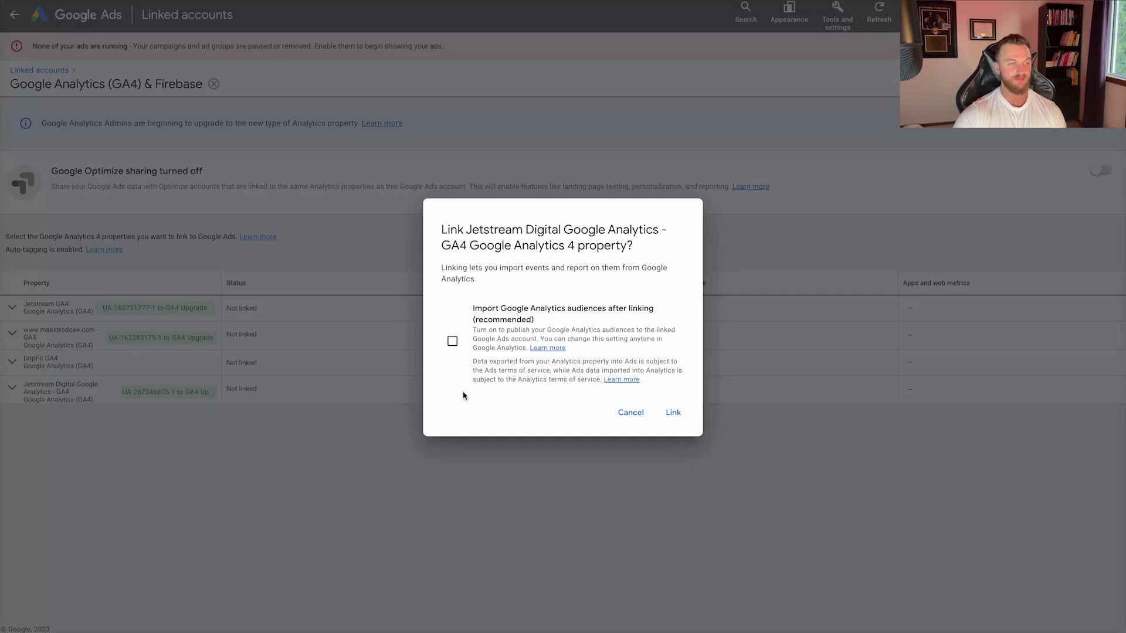
left_click(452, 341)
left_click(663, 414)
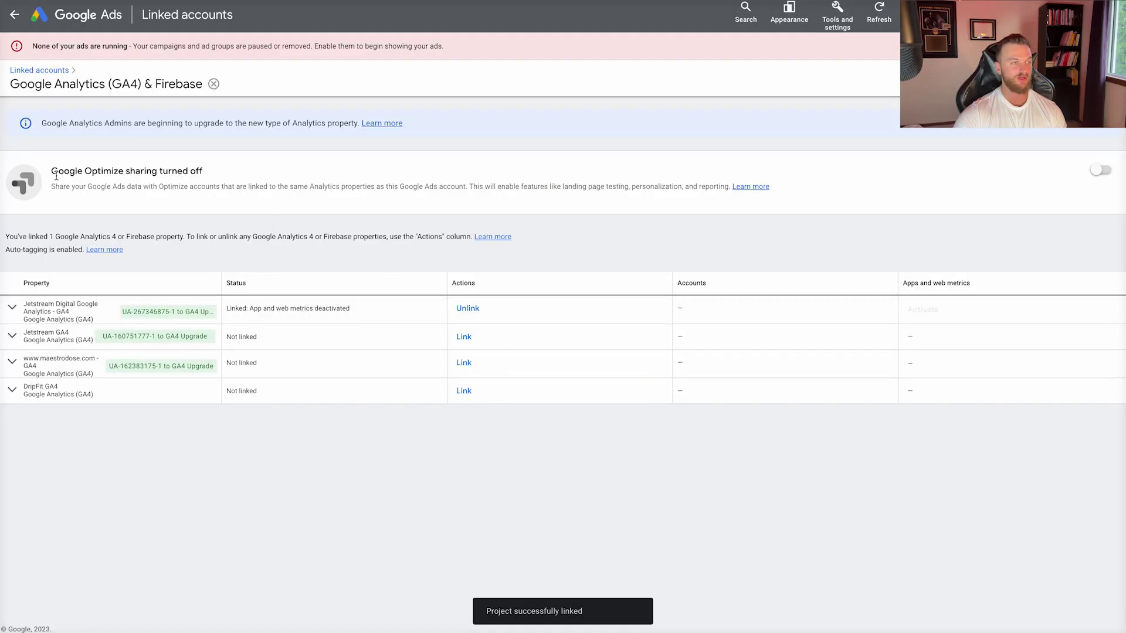
Turn on Google Optimize sharing and activate app and web metrics for the linked "Jetstream Digital Google Analytics - GA4" property.
left_click_drag(52, 173, 207, 174)
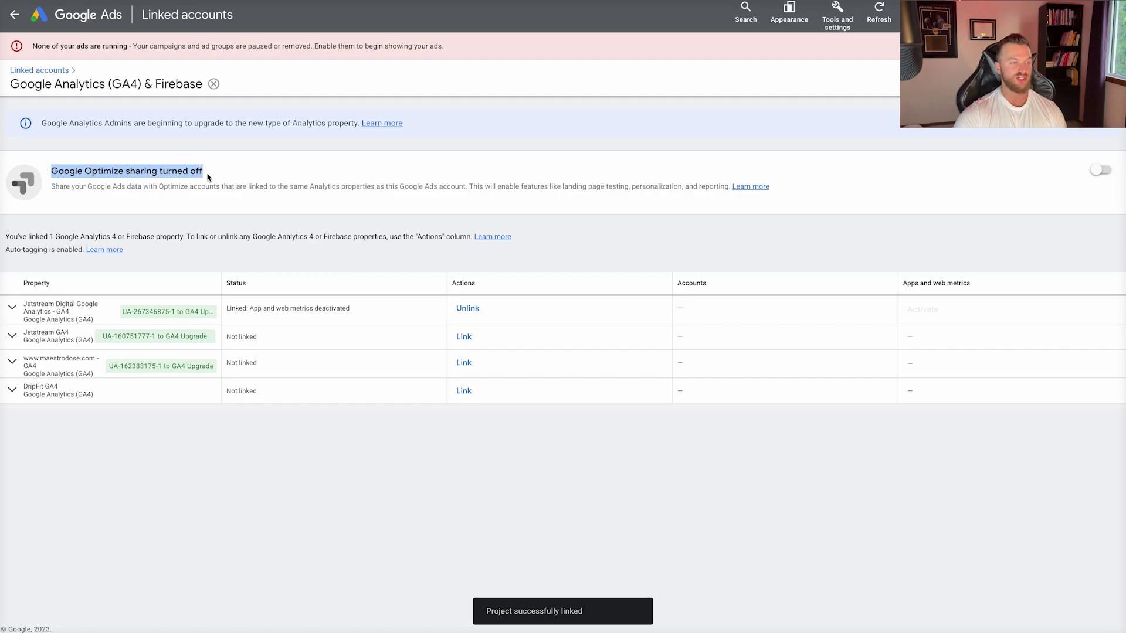
left_click(1100, 170)
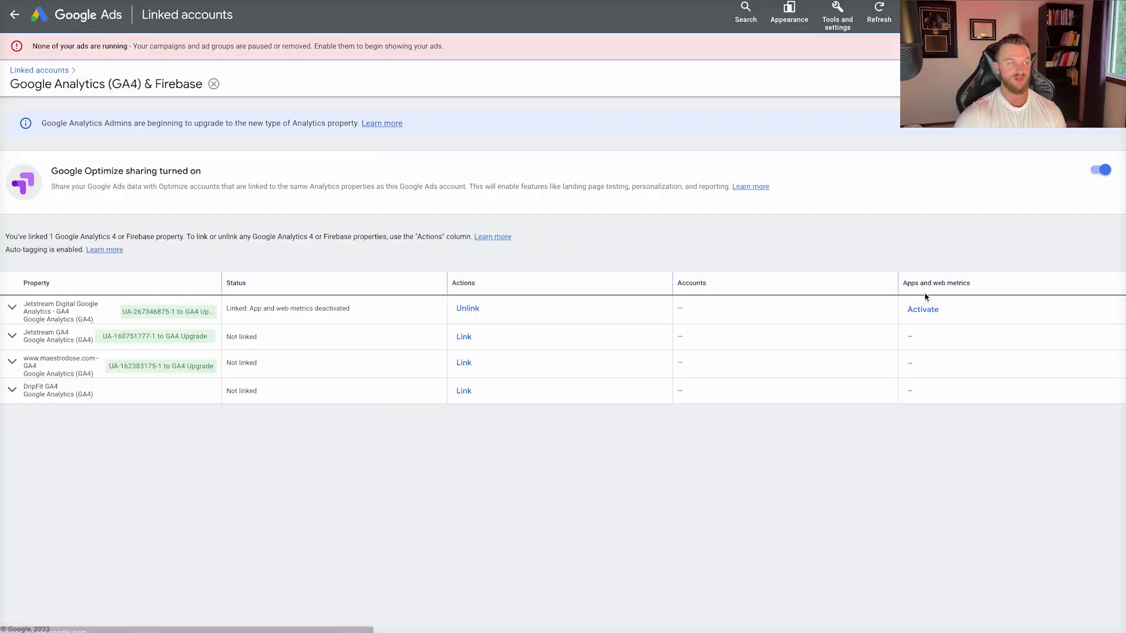
left_click(923, 309)
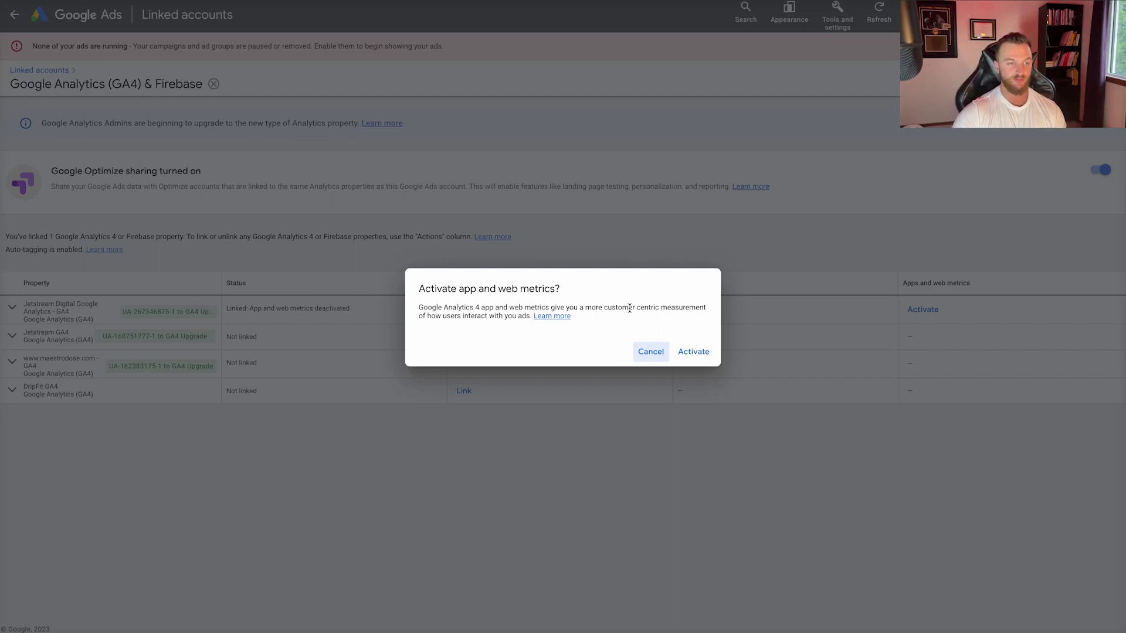
left_click(696, 352)
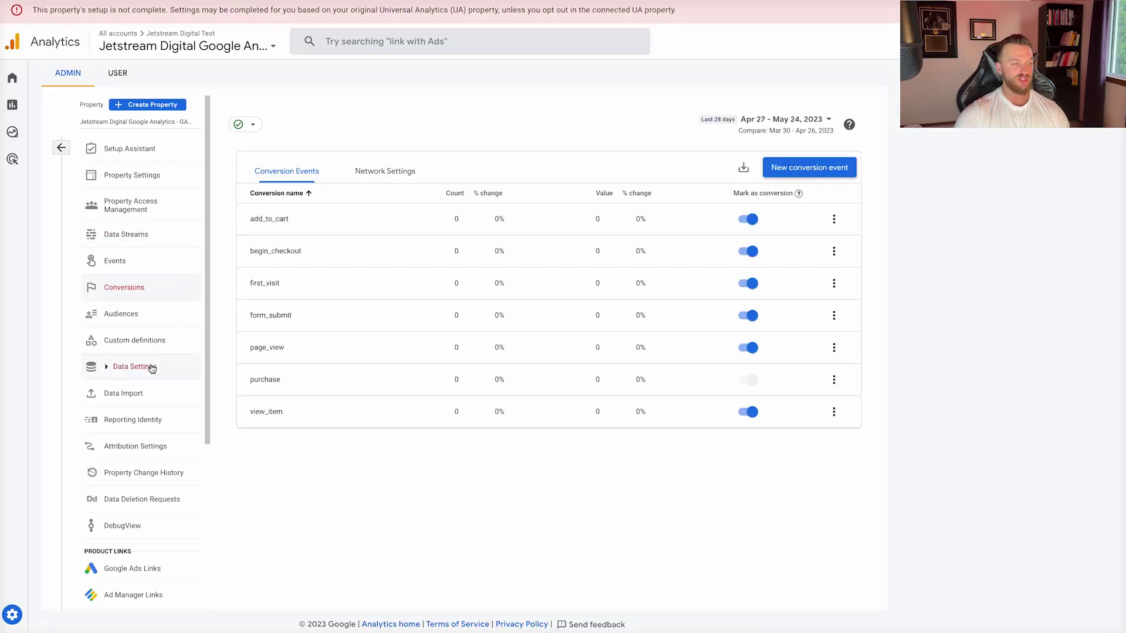
Switch to Google Analytics and check the Google Ads links and other product links in the property's admin settings.
scroll(151, 369, "down", 2)
left_click(12, 77)
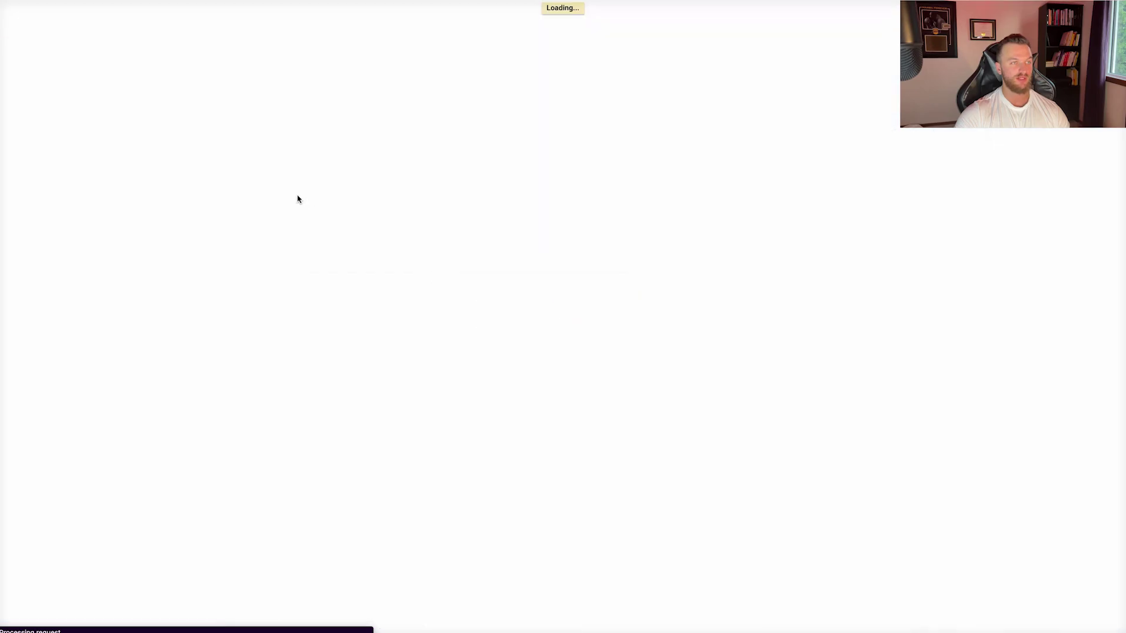
left_click(13, 613)
scroll(452, 375, "down", 3)
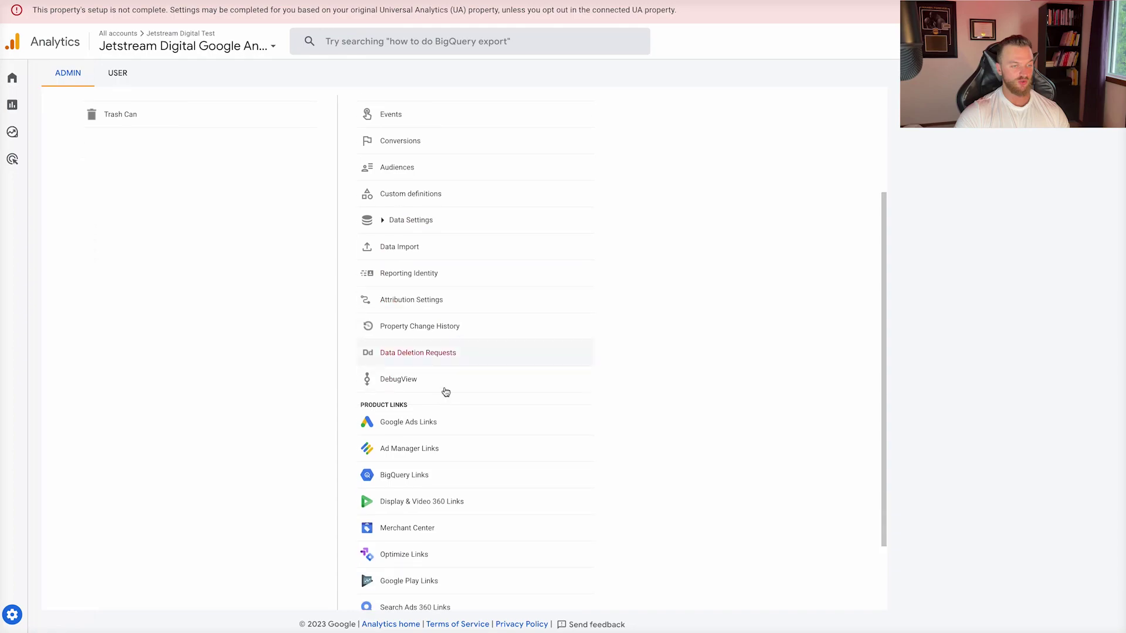
left_click(416, 430)
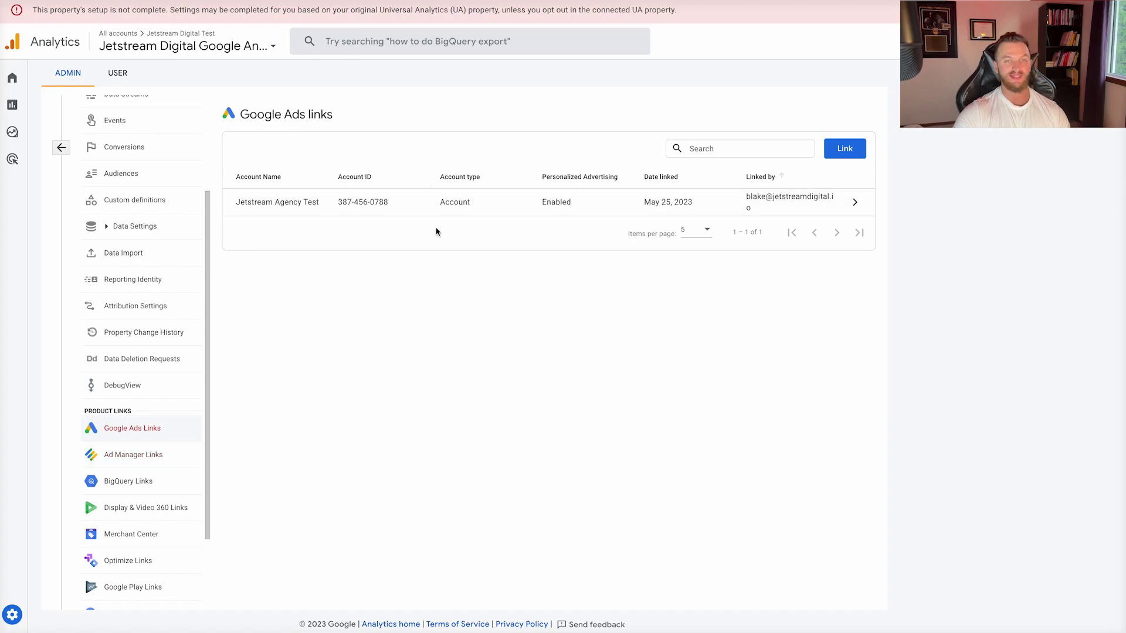
scroll(136, 437, "down", 1)
scroll(136, 437, "down", 3)
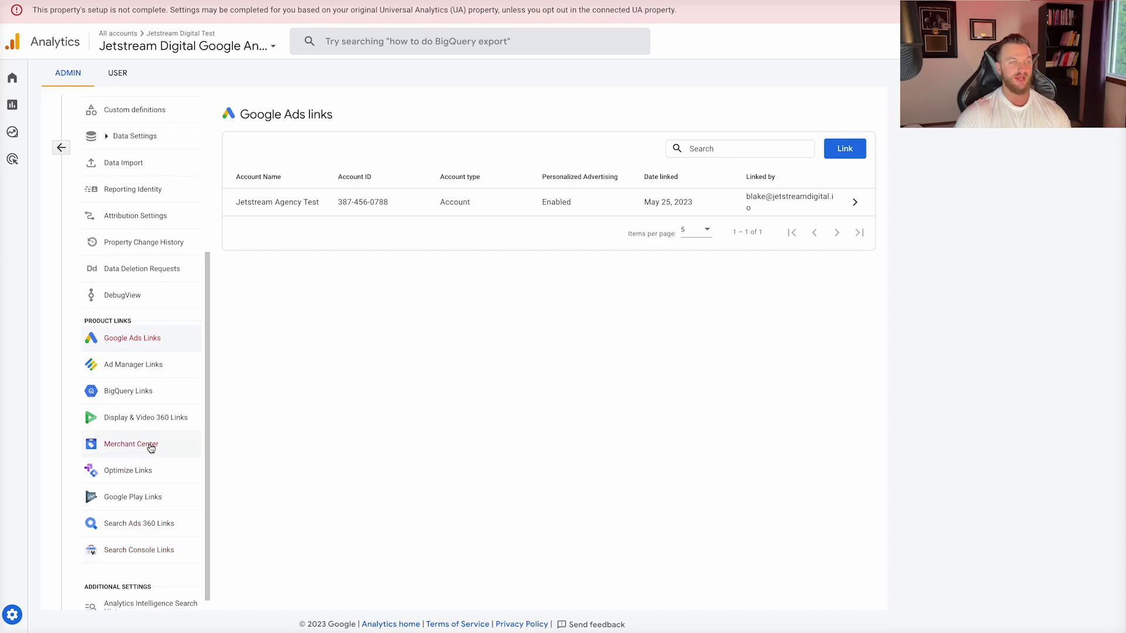
scroll(149, 377, "up", 3)
scroll(195, 192, "up", 5)
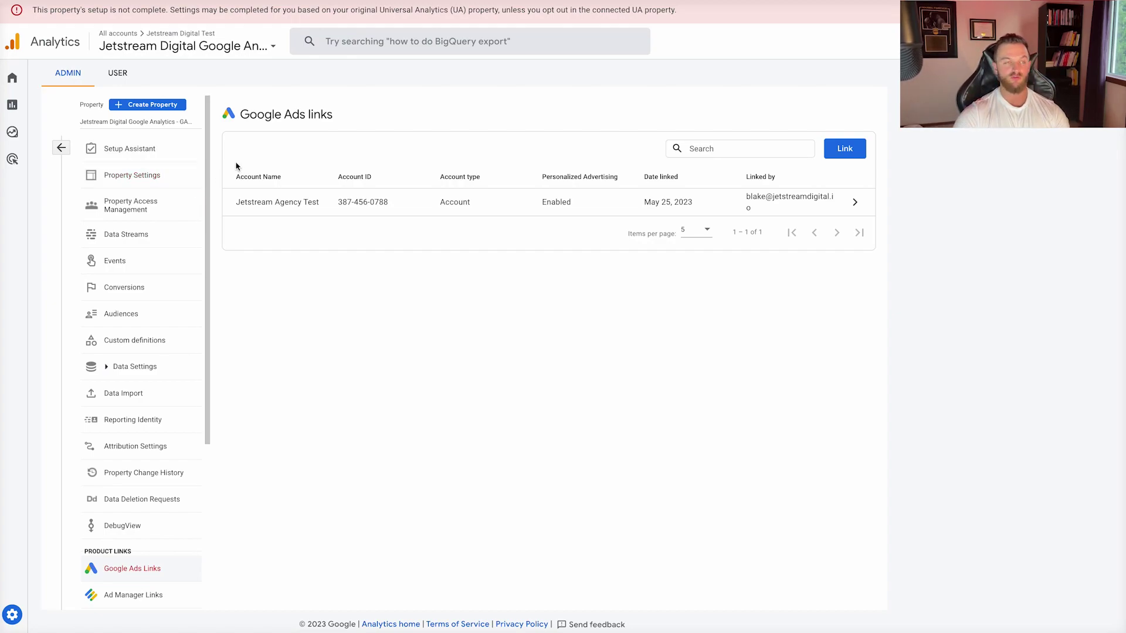
left_click(13, 80)
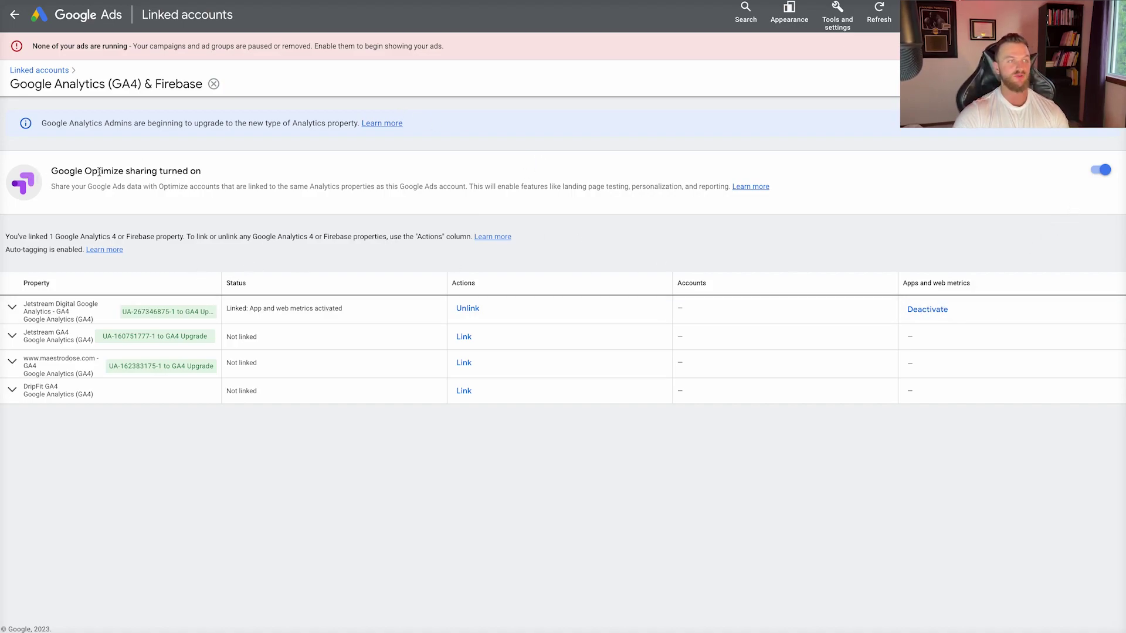
Switch to Google Ads and open the account's conversions summary.
left_click(825, 26)
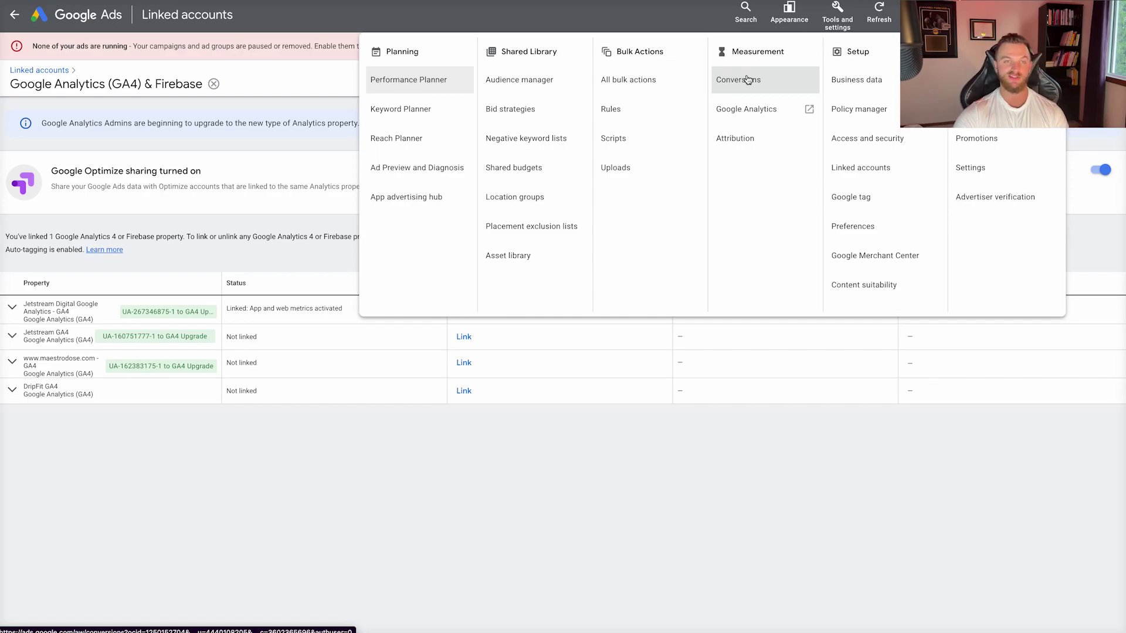
left_click(748, 80)
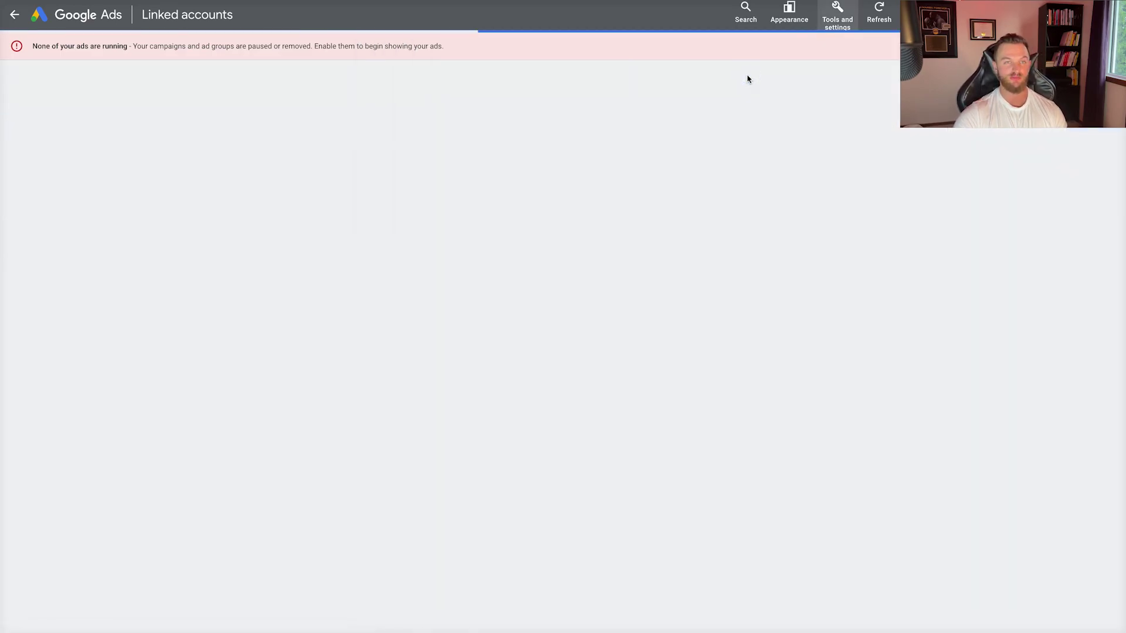
left_click(828, 28)
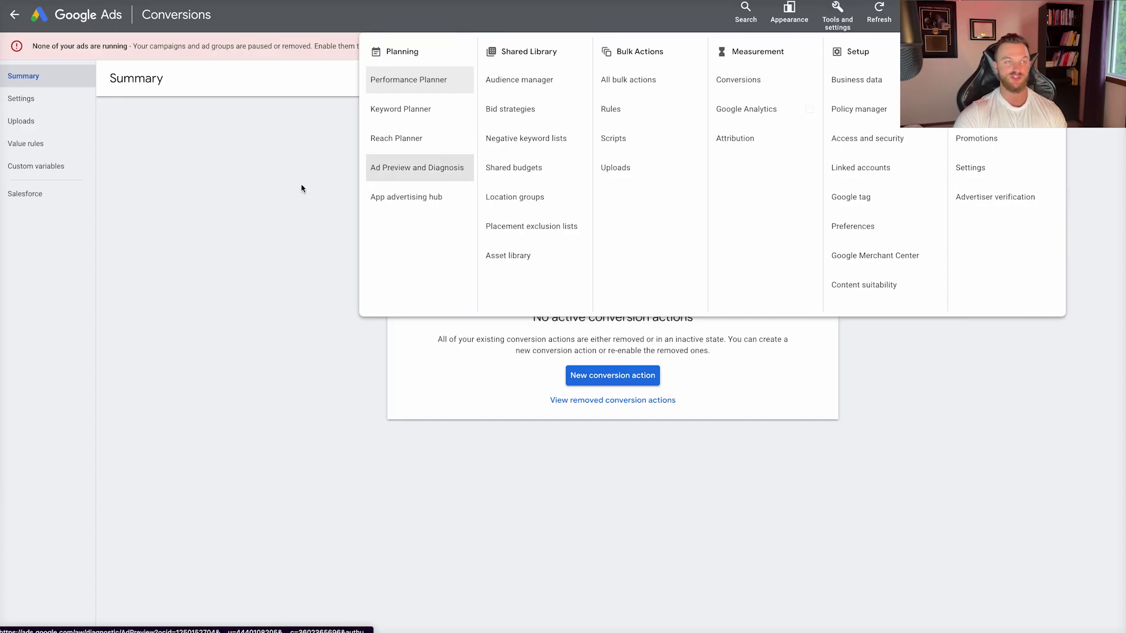
left_click(281, 192)
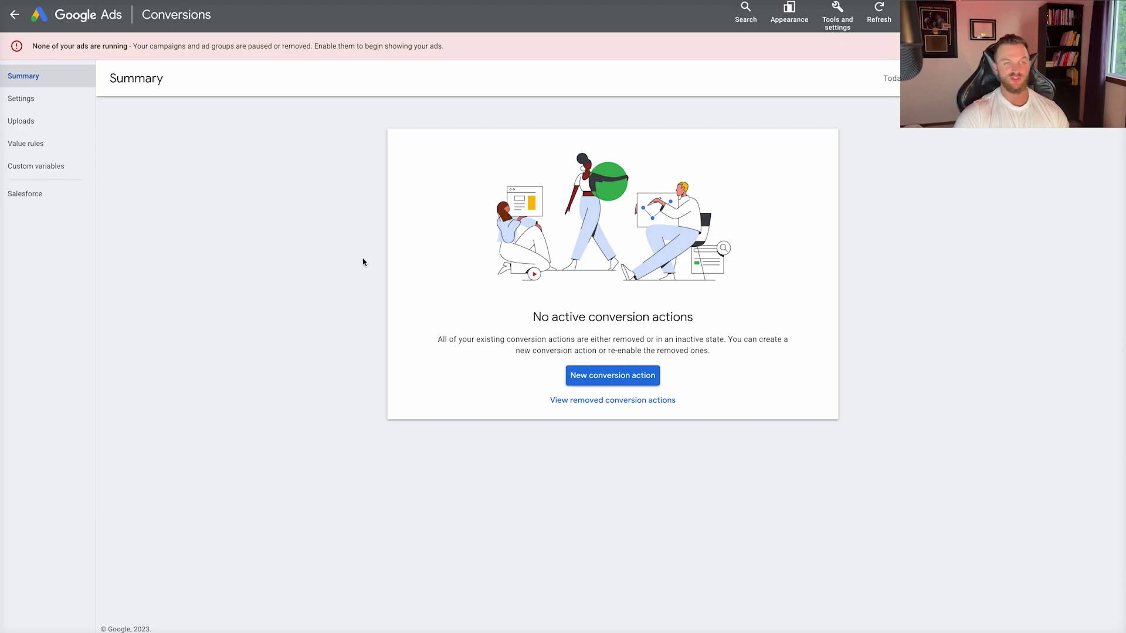
left_click(605, 381)
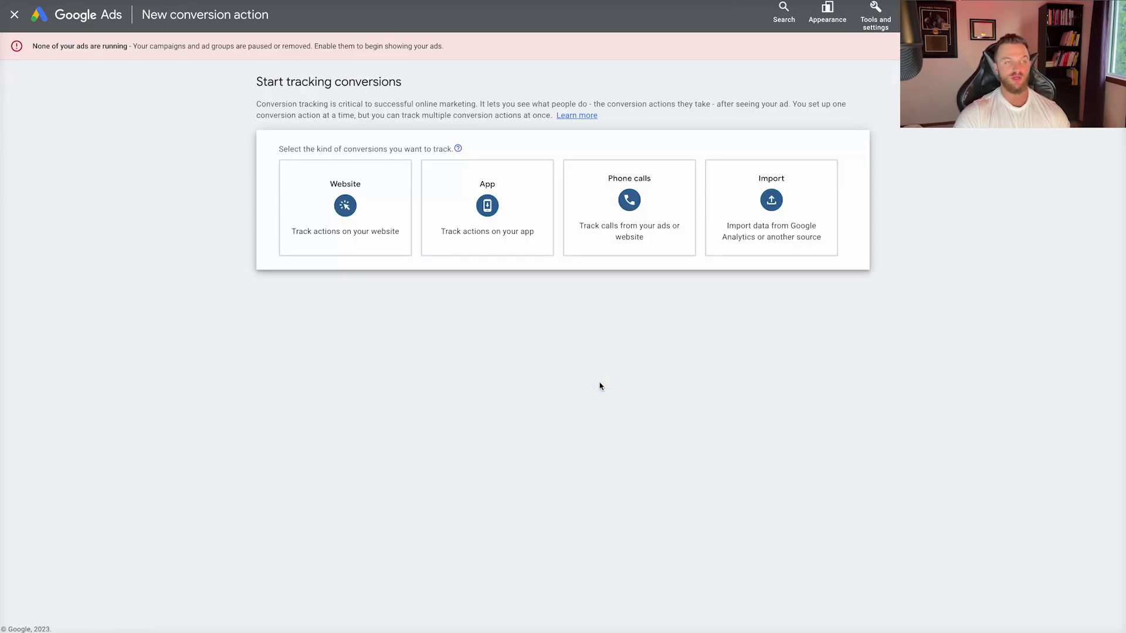
mouse_move(774, 239)
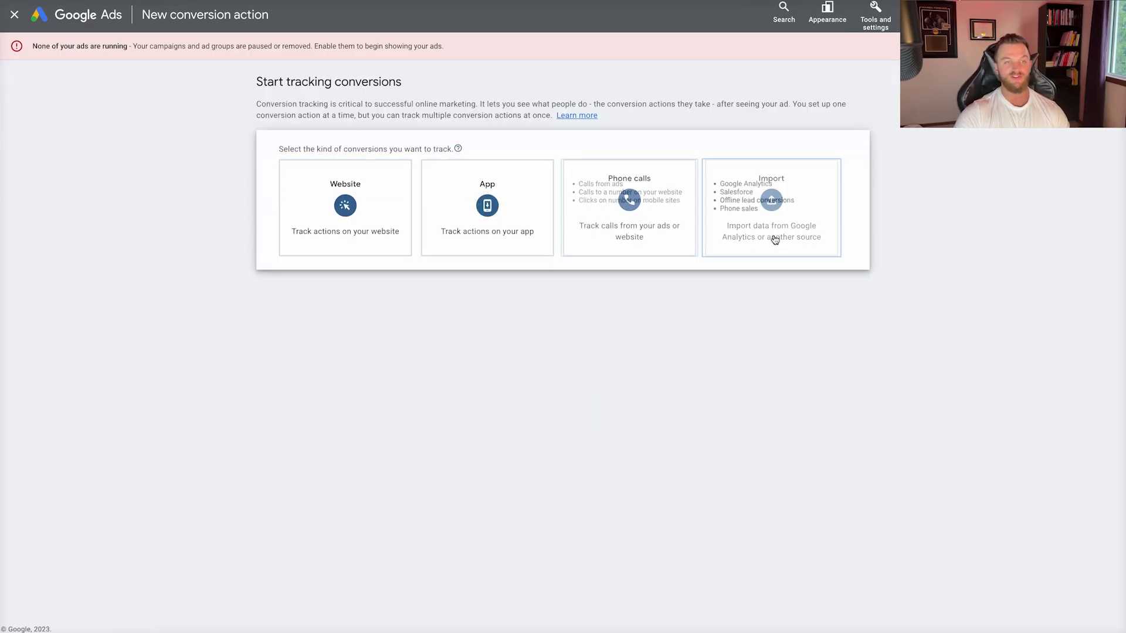
mouse_move(329, 234)
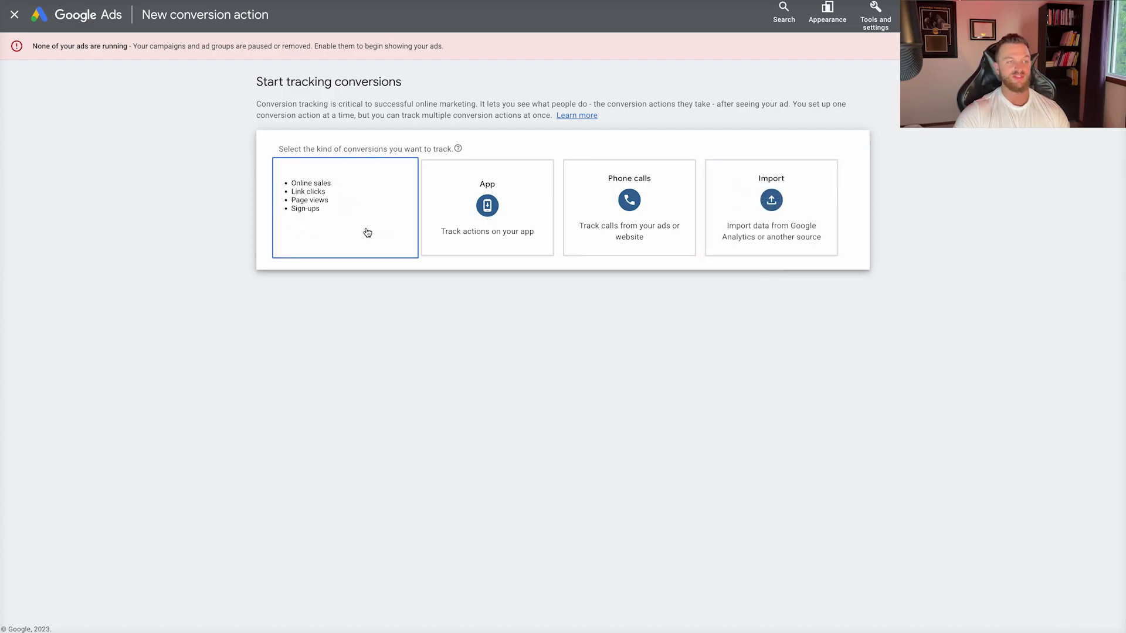
left_click(367, 230)
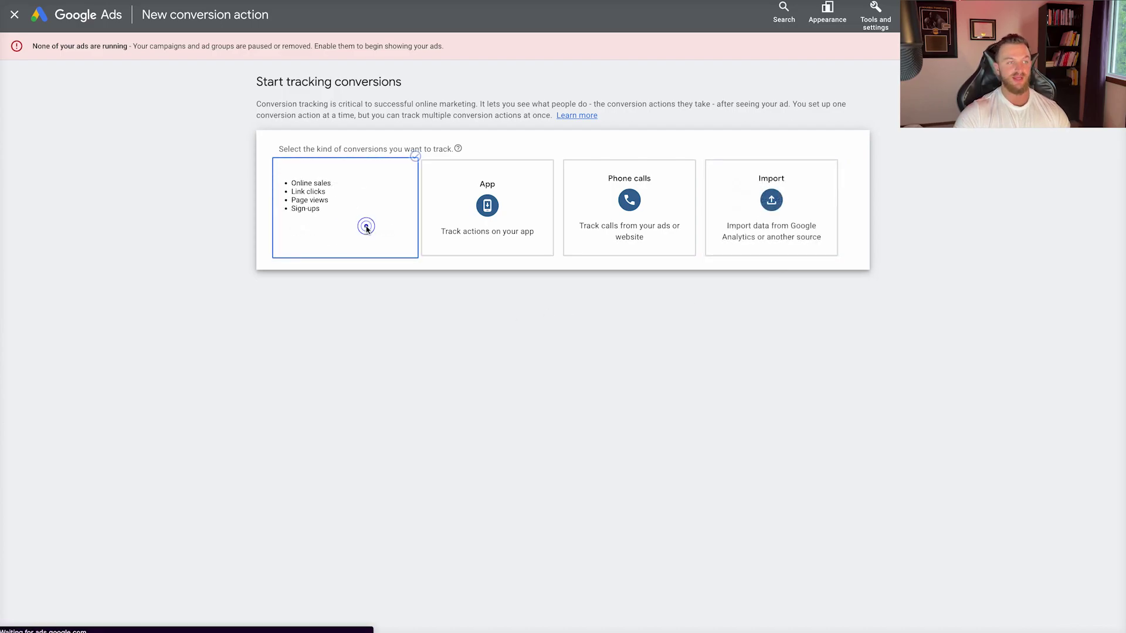
left_click(344, 213)
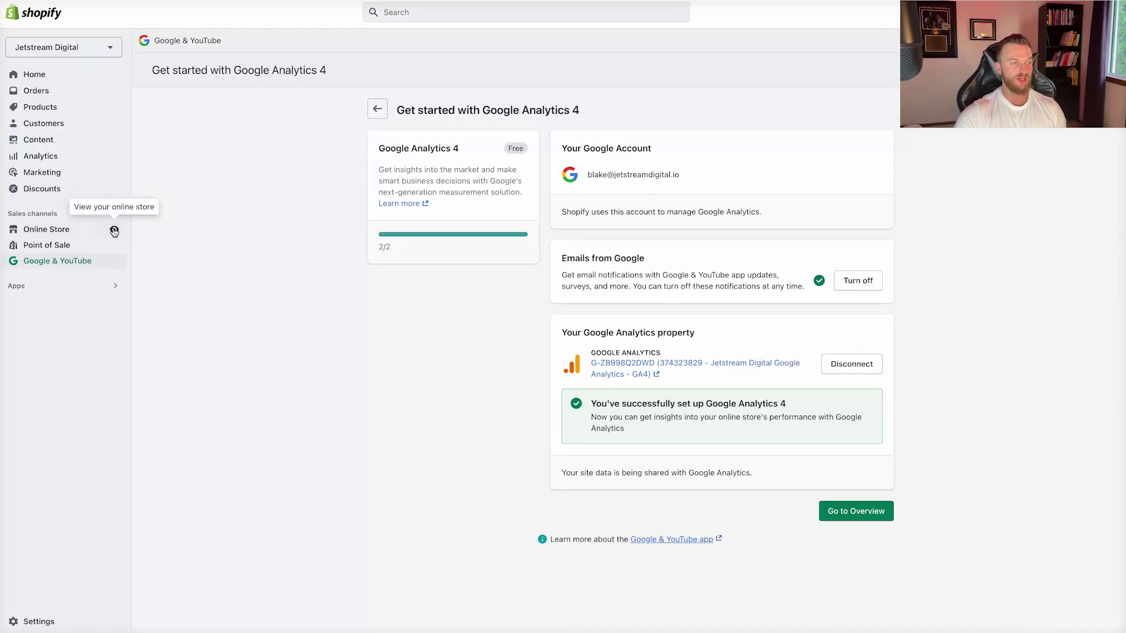
left_click(114, 232)
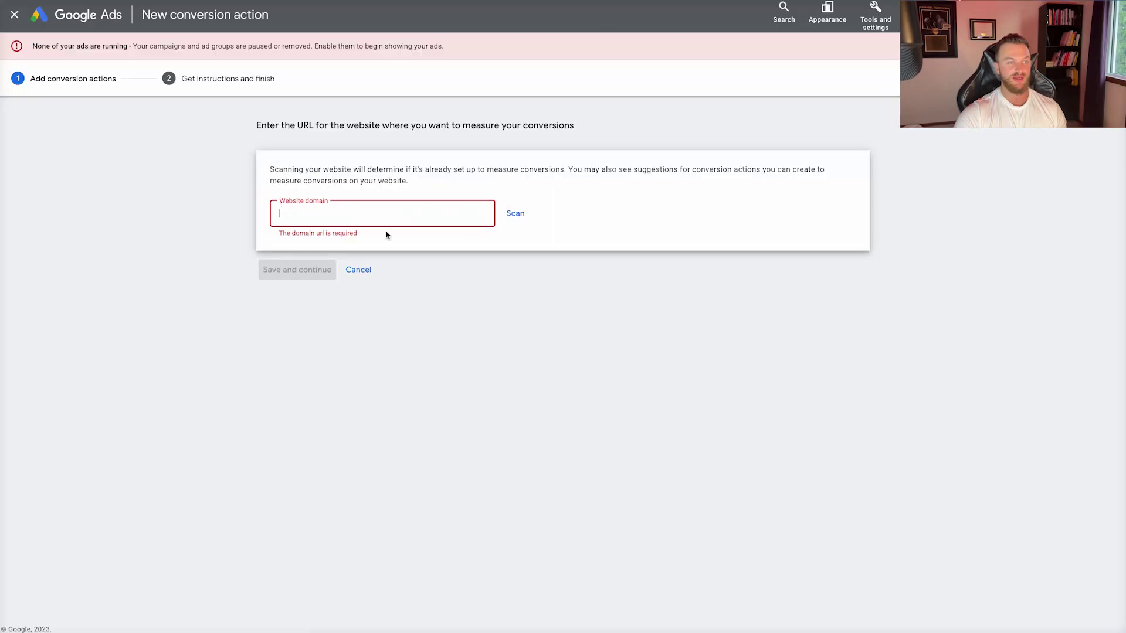
type("https://db4454-2.myshopify.com/")
left_click(516, 211)
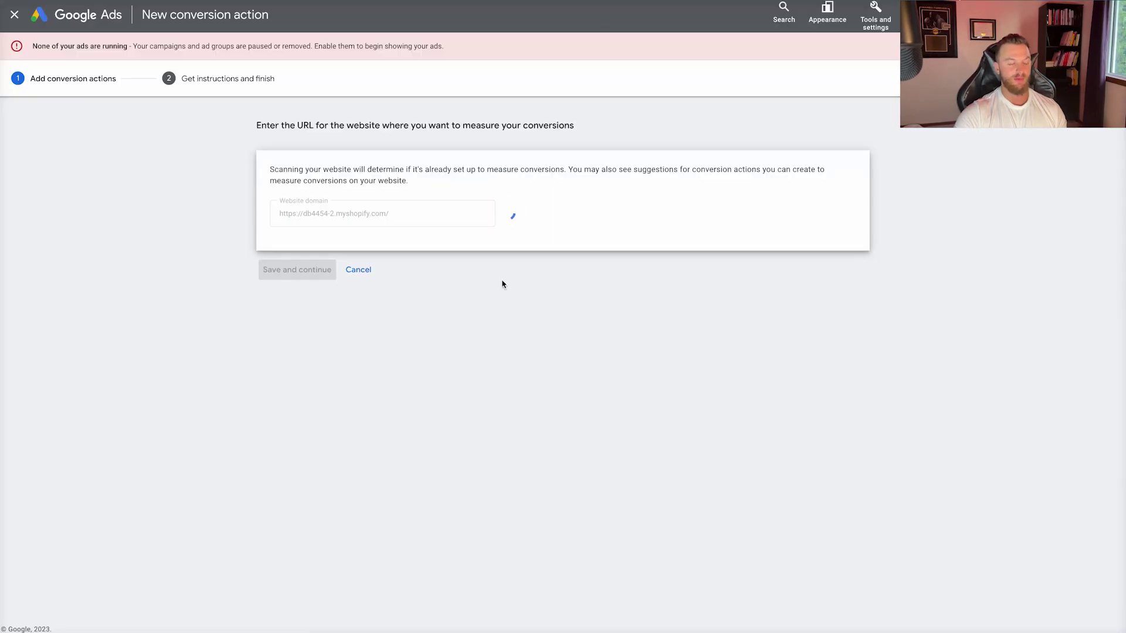
scroll(444, 352, "down", 5)
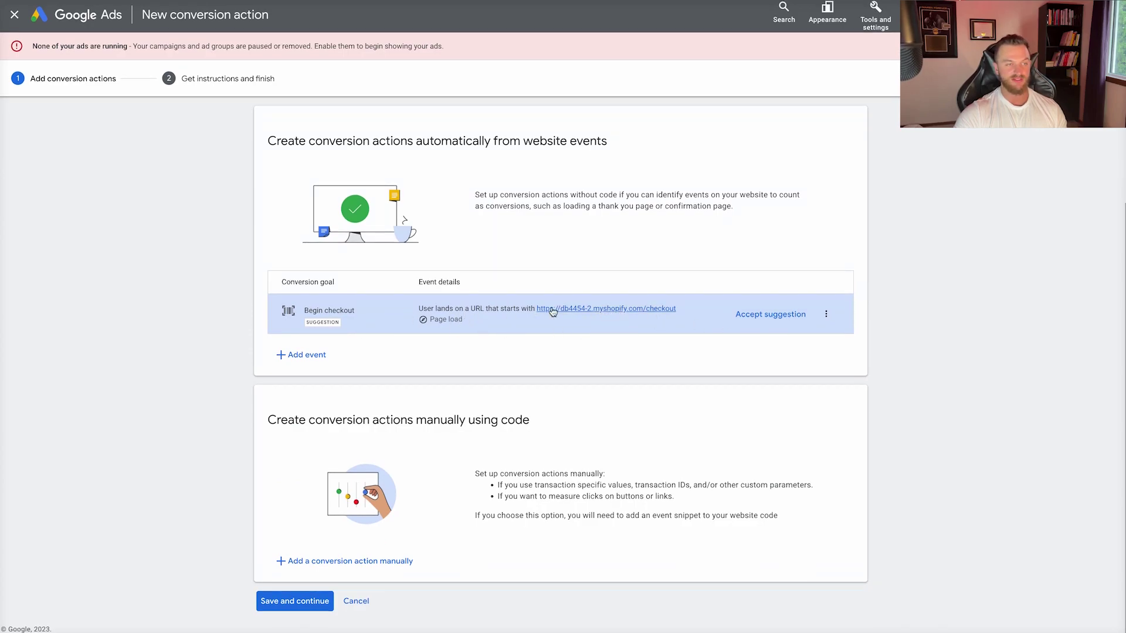
left_click(763, 316)
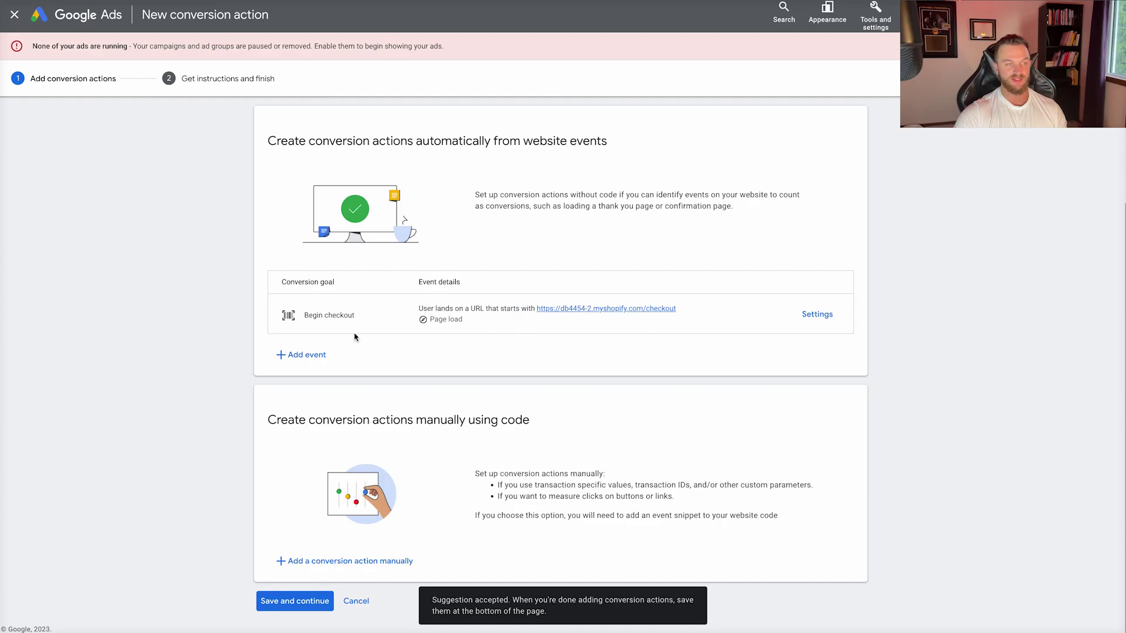
left_click(304, 361)
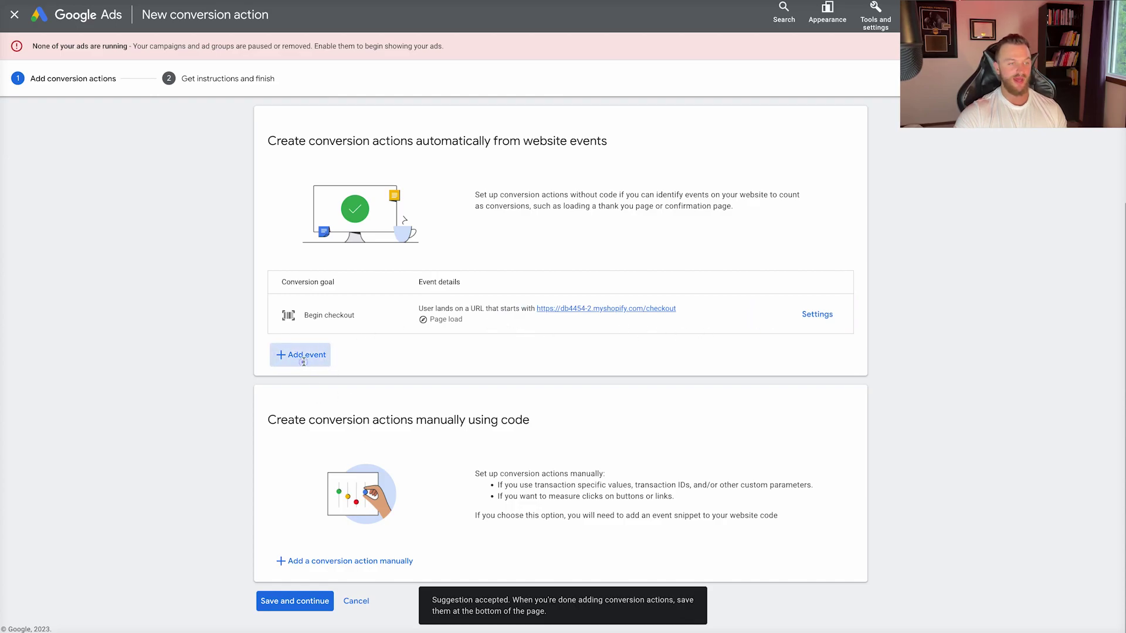
left_click(342, 392)
scroll(338, 469, "down", 2)
scroll(339, 469, "down", 3)
left_click(334, 574)
left_click(629, 413)
type("https://db4454-2.myshopify.com/")
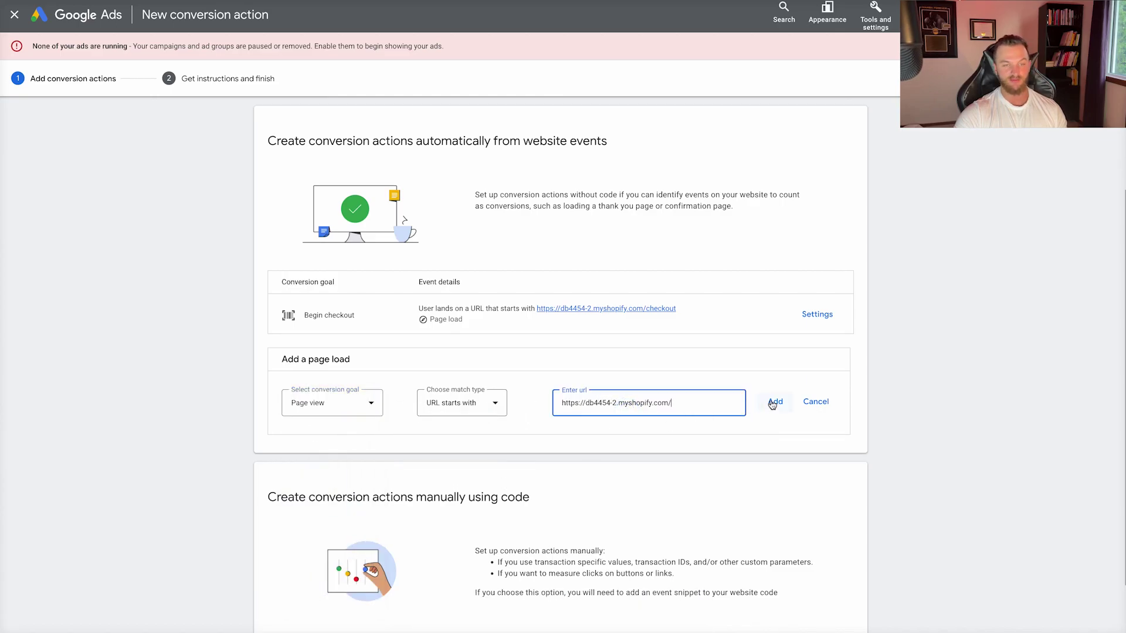
left_click(773, 404)
left_click(296, 394)
left_click(321, 435)
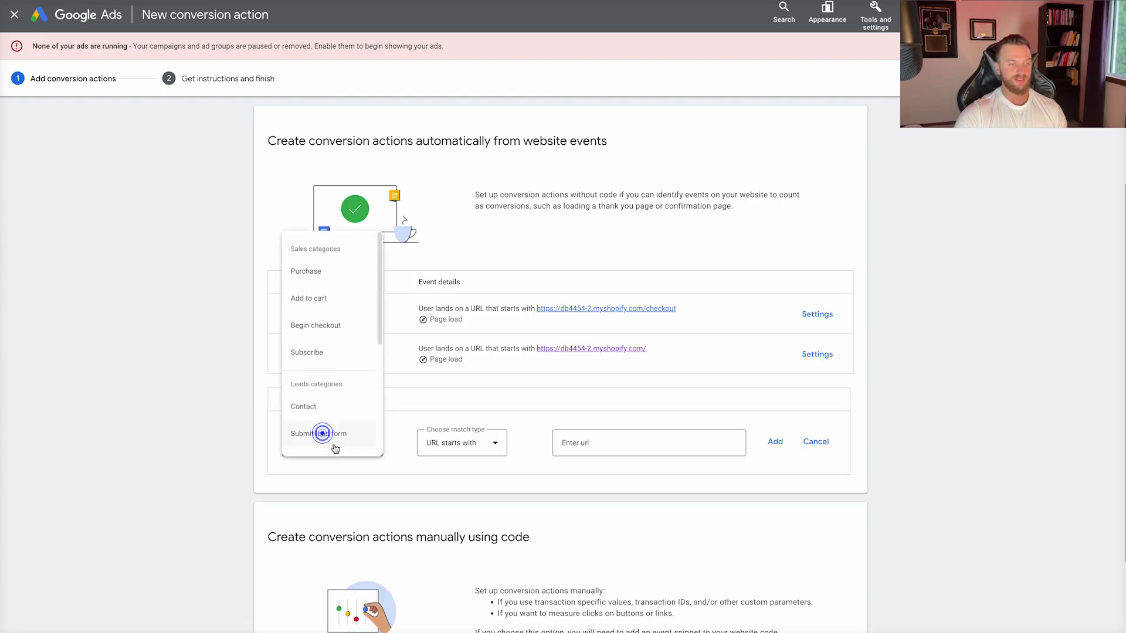
scroll(364, 357, "down", 2)
scroll(361, 398, "down", 2)
scroll(360, 397, "up", 5)
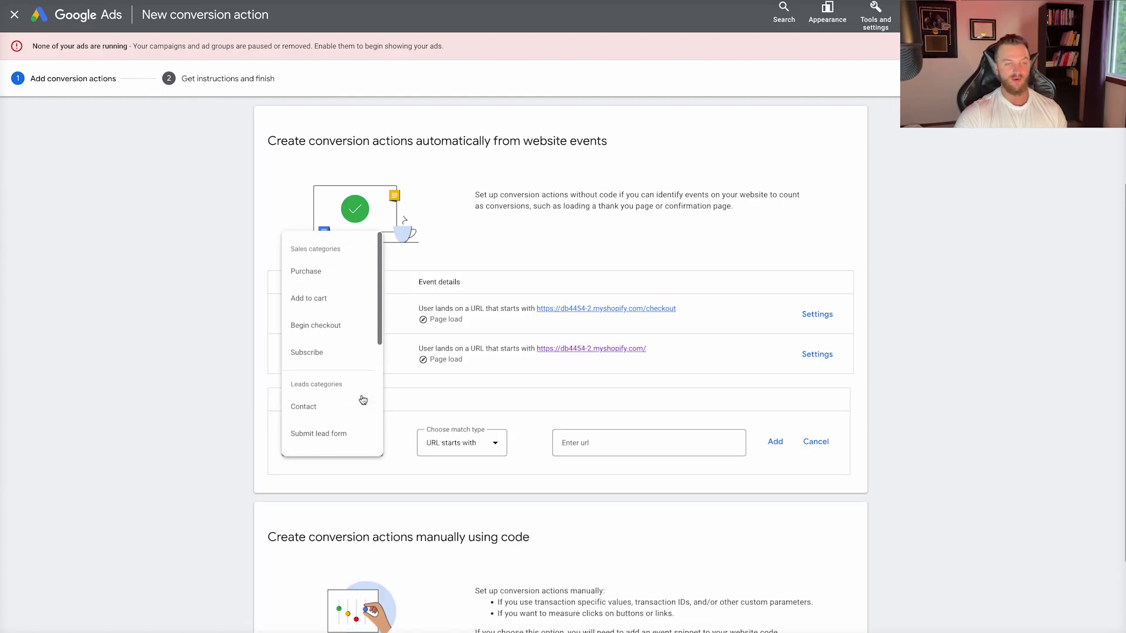
left_click(212, 354)
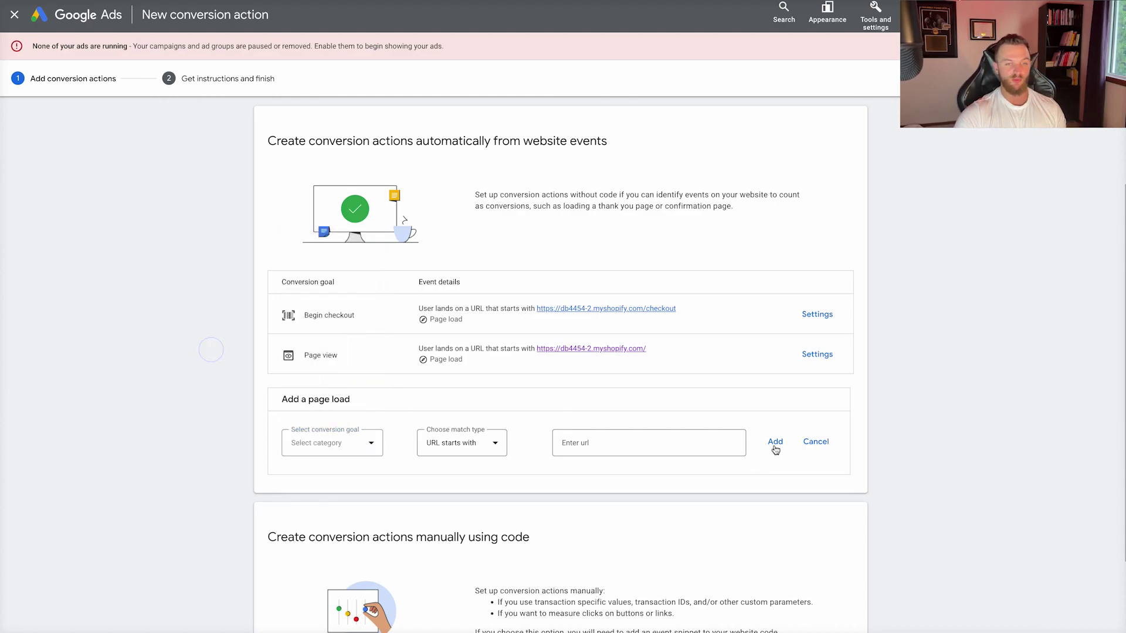
left_click(815, 442)
Review the added website events and cancel the website conversion setup without saving.
scroll(615, 379, "down", 1)
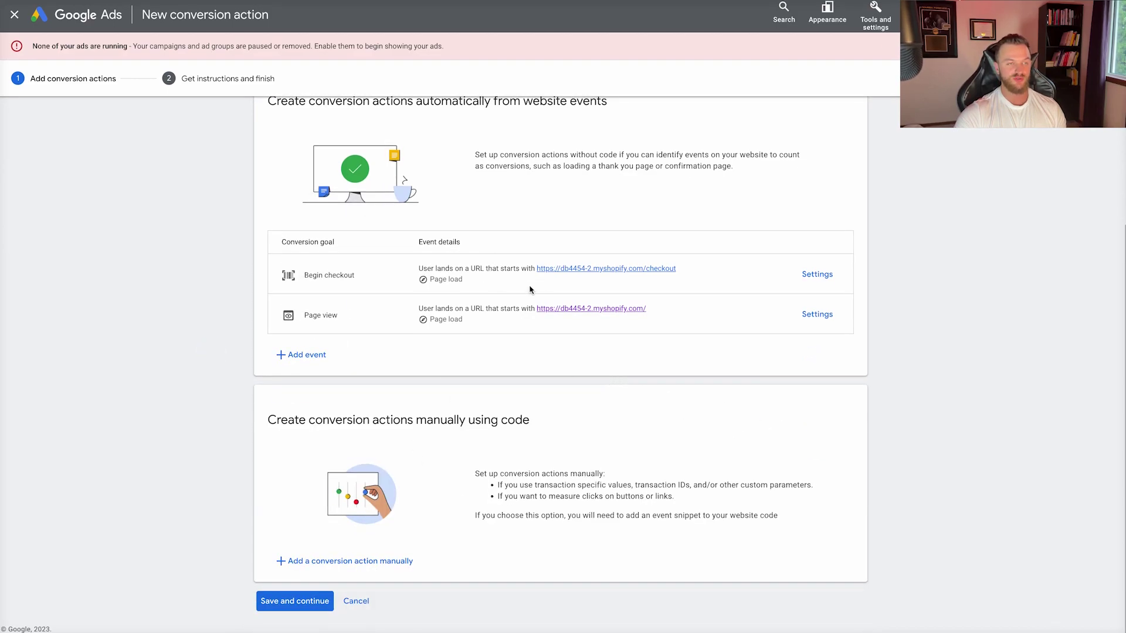
scroll(429, 291, "up", 2)
scroll(429, 291, "down", 2)
left_click(365, 600)
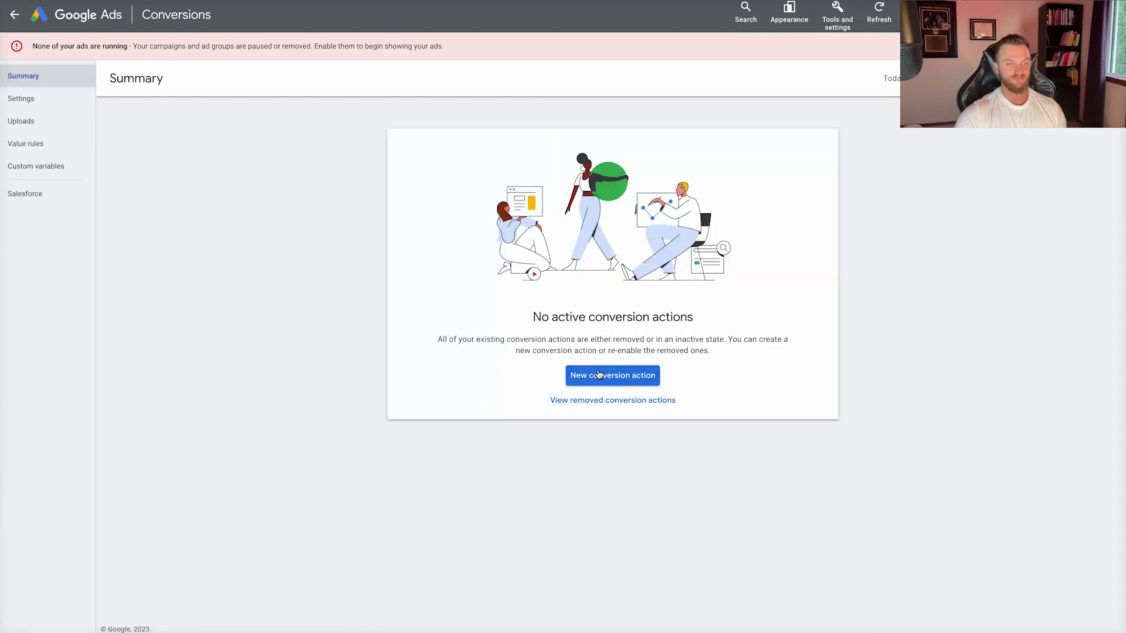
Start a new conversion action and compare what the Website, App, Phone calls and Import options track.
left_click(597, 374)
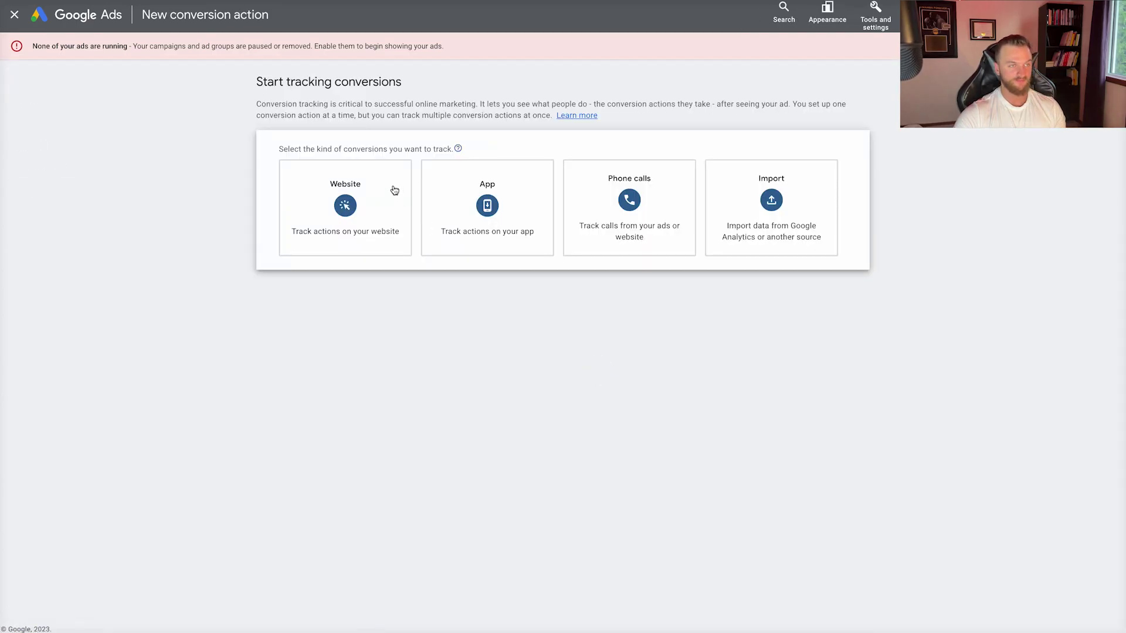
mouse_move(391, 189)
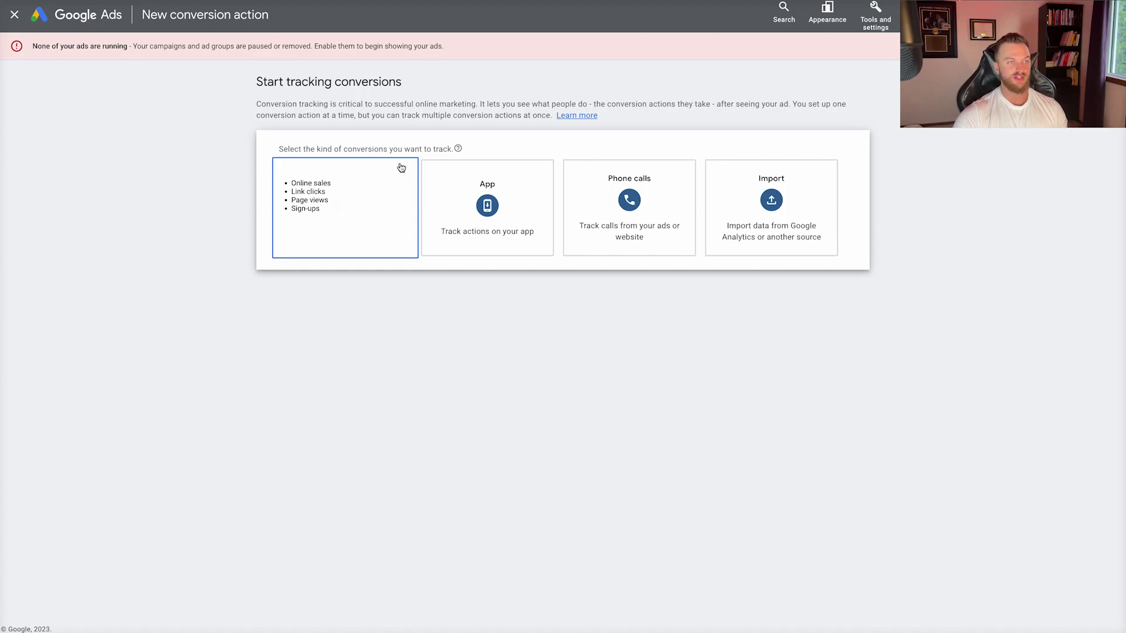
mouse_move(503, 217)
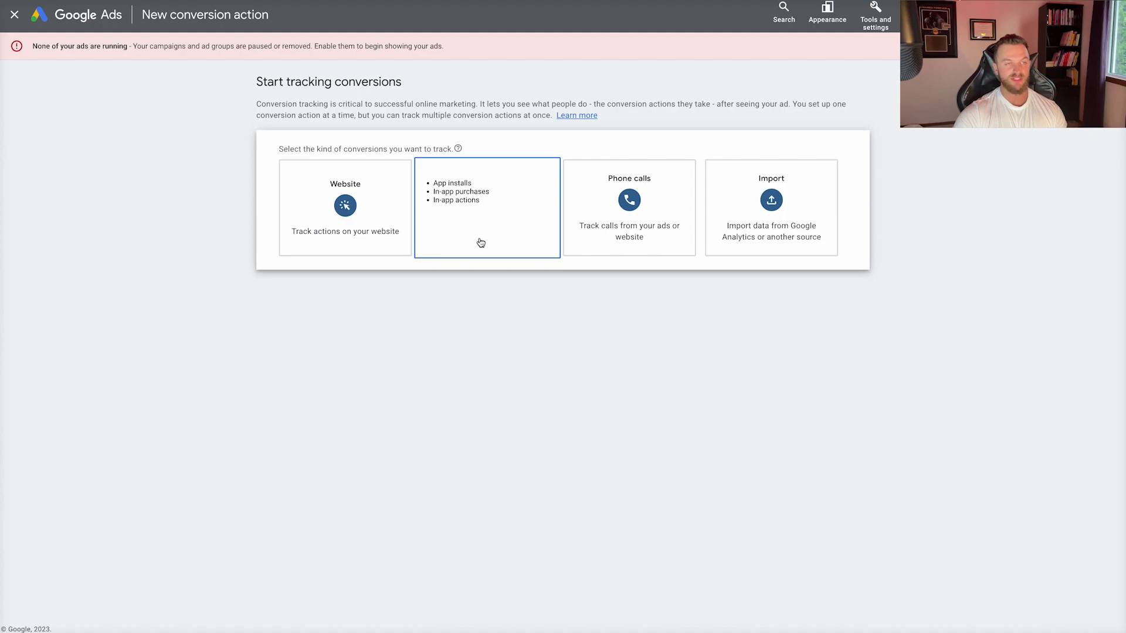
mouse_move(619, 217)
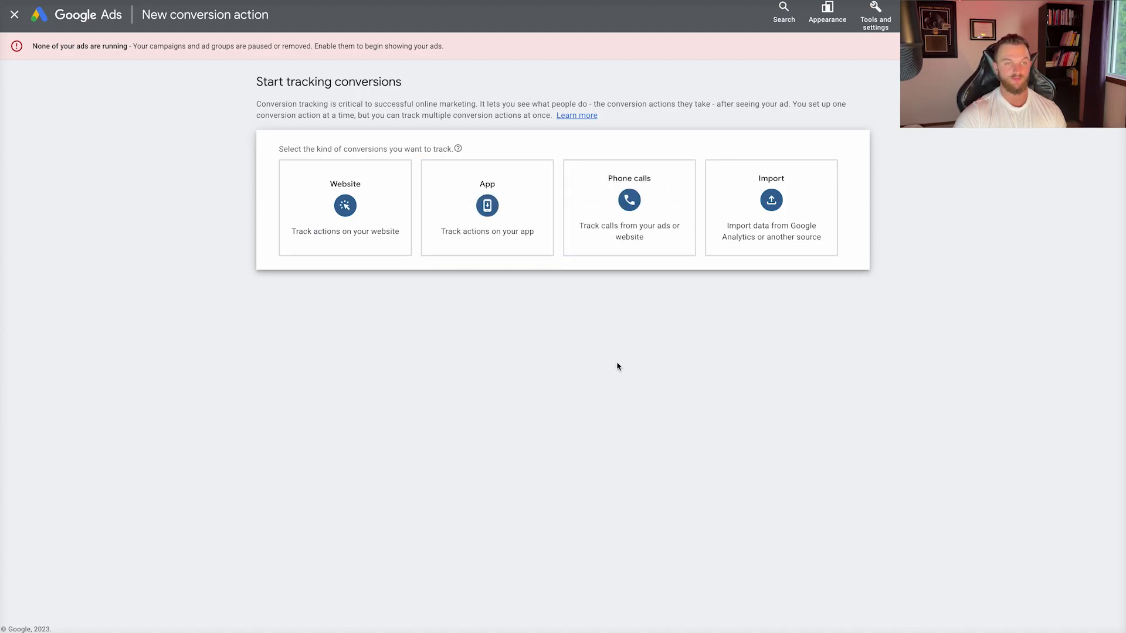
mouse_move(606, 257)
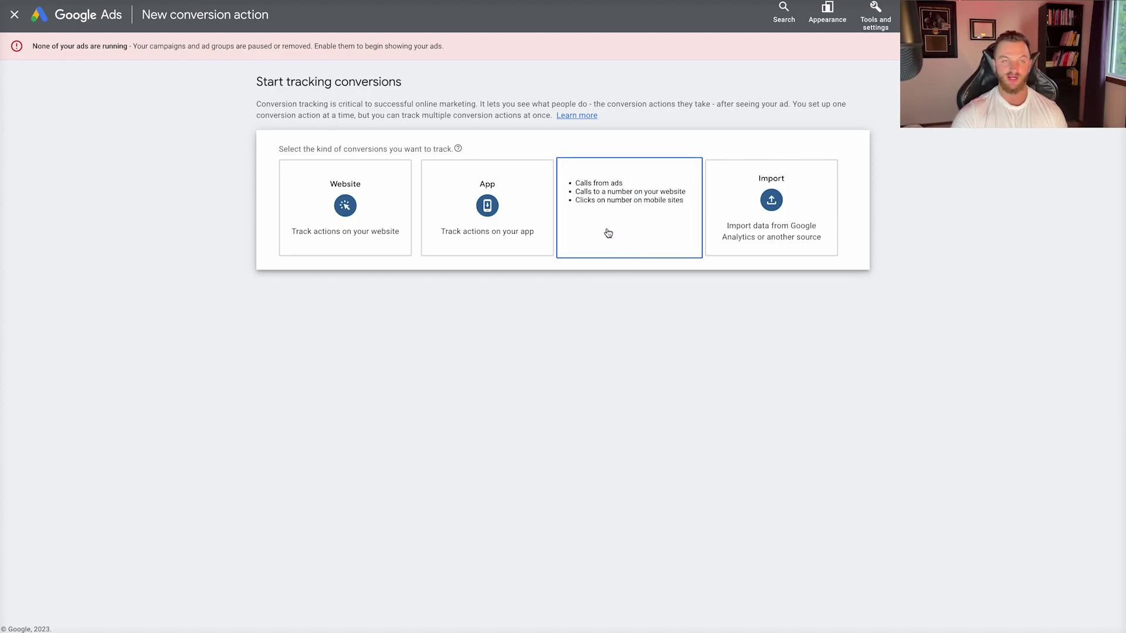
mouse_move(798, 196)
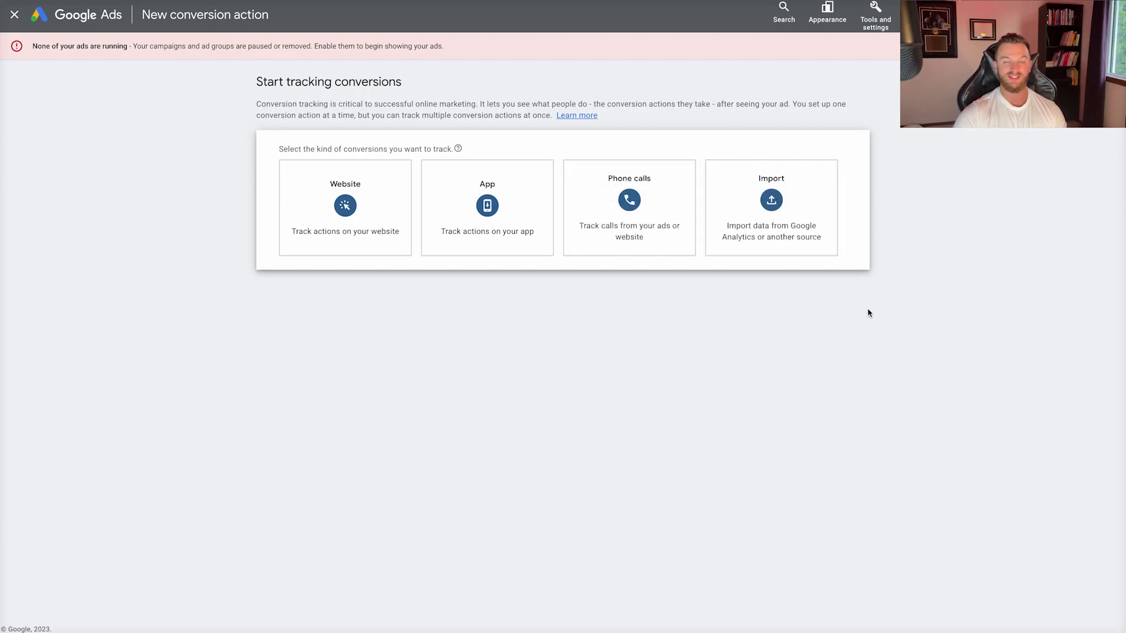
Choose to import conversions and compare the Google Analytics 4 properties source with Google Analytics (UA).
left_click(778, 209)
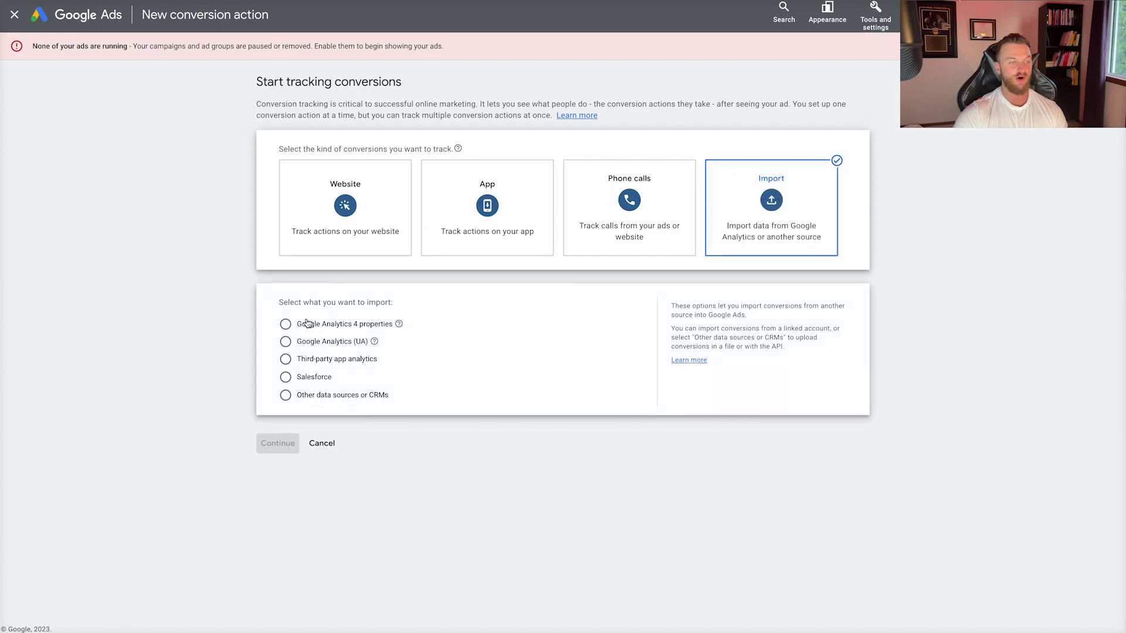
left_click(286, 326)
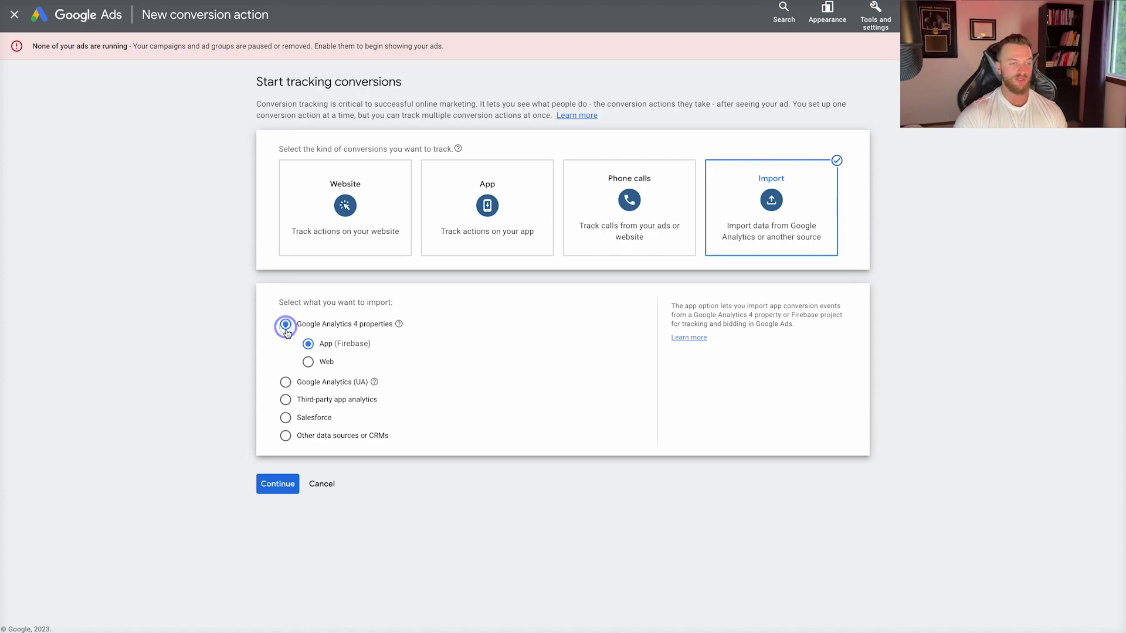
left_click(285, 383)
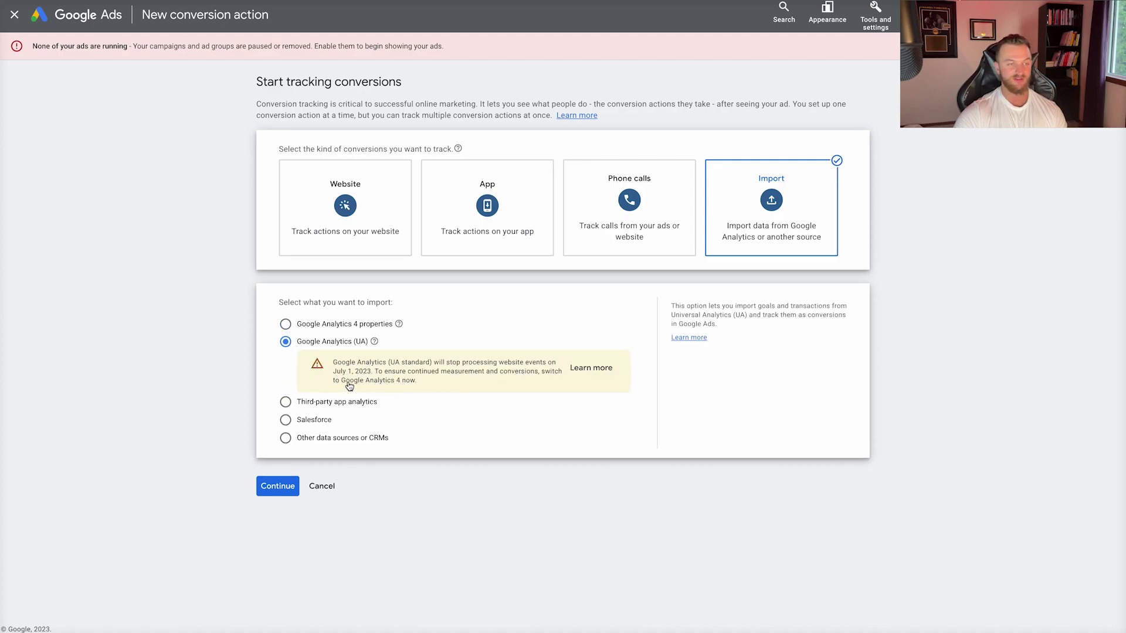
left_click(286, 326)
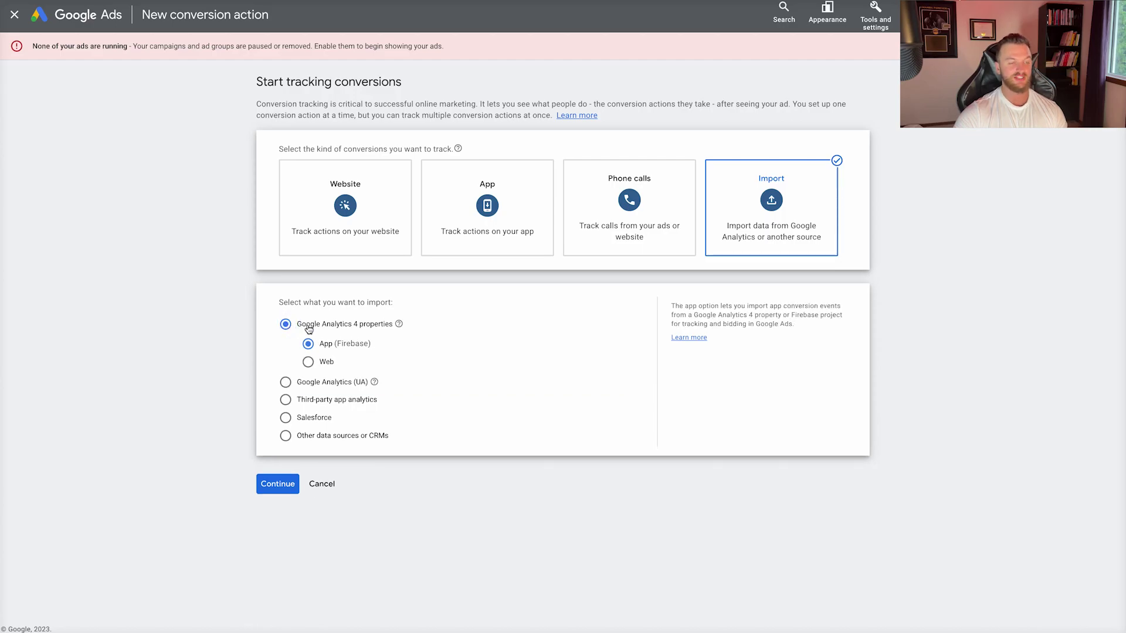
Check the App (Firebase) import of Google Analytics 4 properties for available events and cancel the setup.
left_click(309, 362)
left_click(308, 345)
left_click(309, 364)
left_click(309, 347)
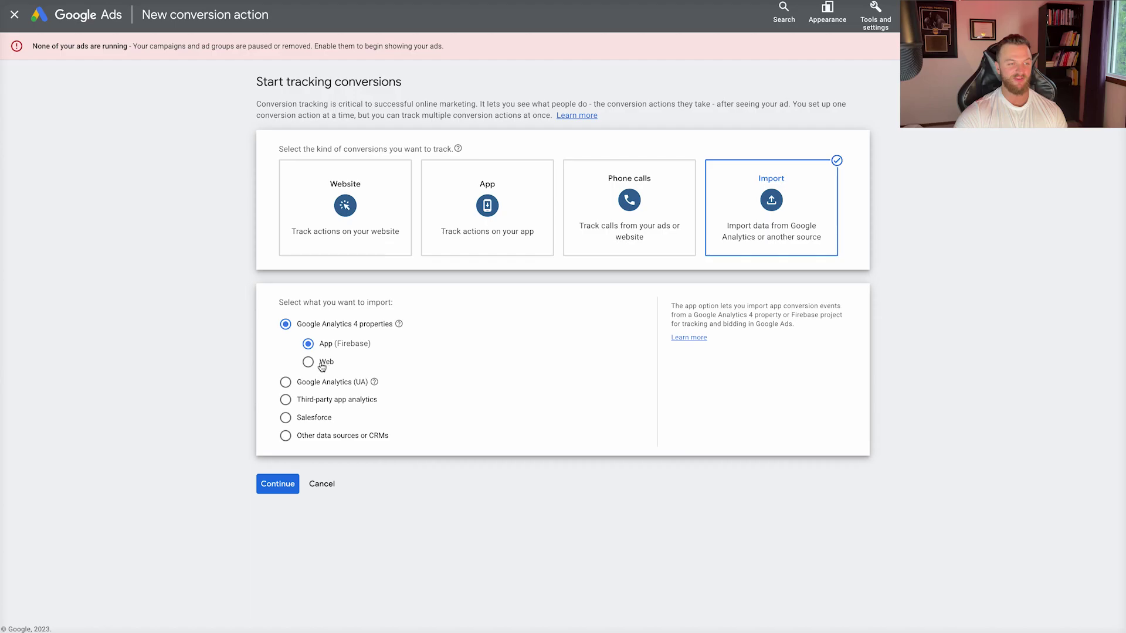
left_click(311, 365)
left_click(311, 348)
left_click(285, 484)
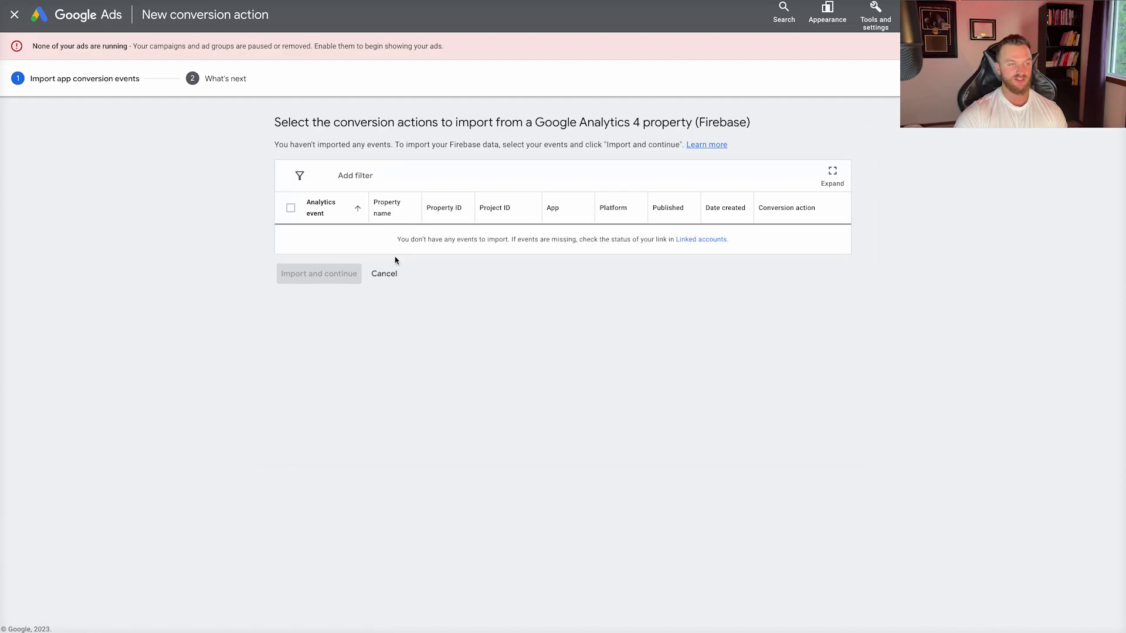
left_click(389, 274)
Start another conversion action that imports web events from Google Analytics 4 properties.
left_click(618, 374)
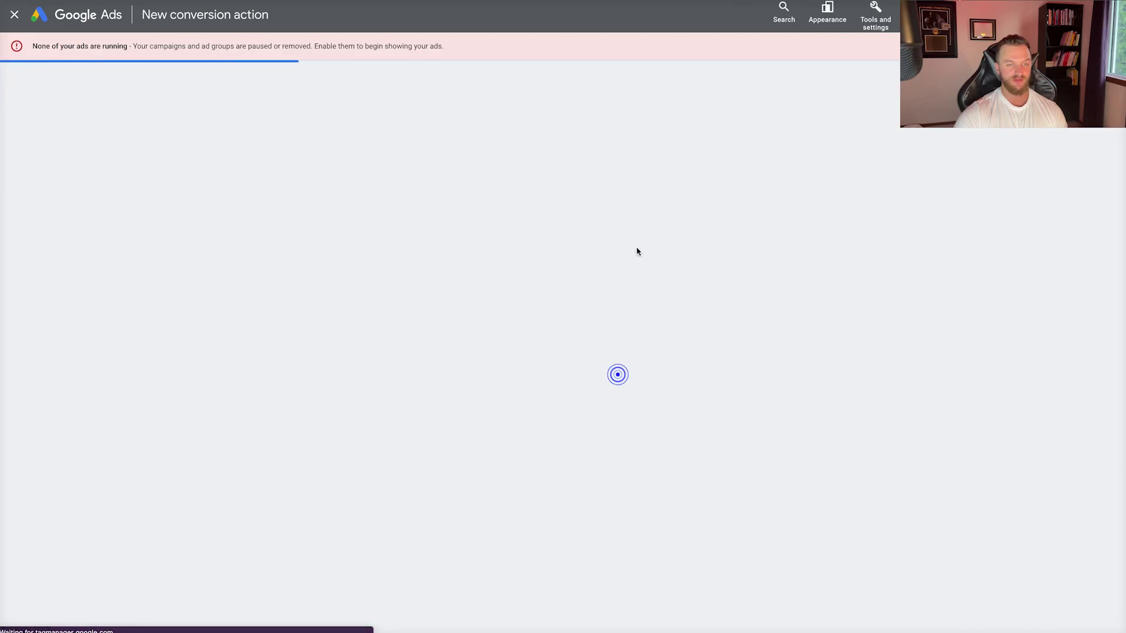
left_click(732, 219)
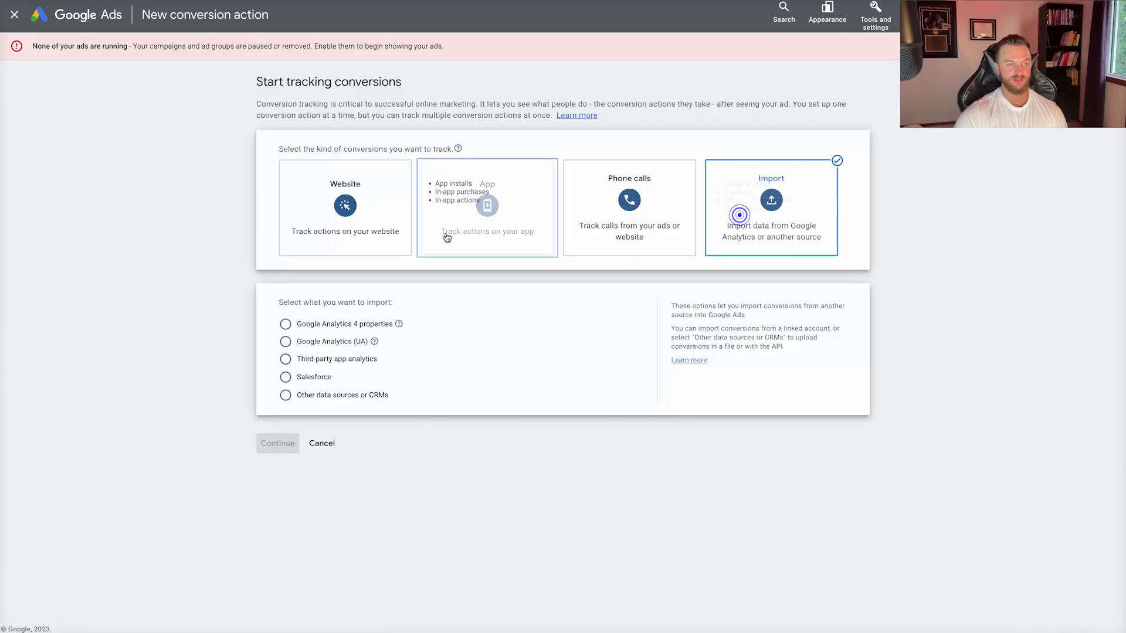
left_click(285, 324)
left_click(307, 360)
left_click(280, 485)
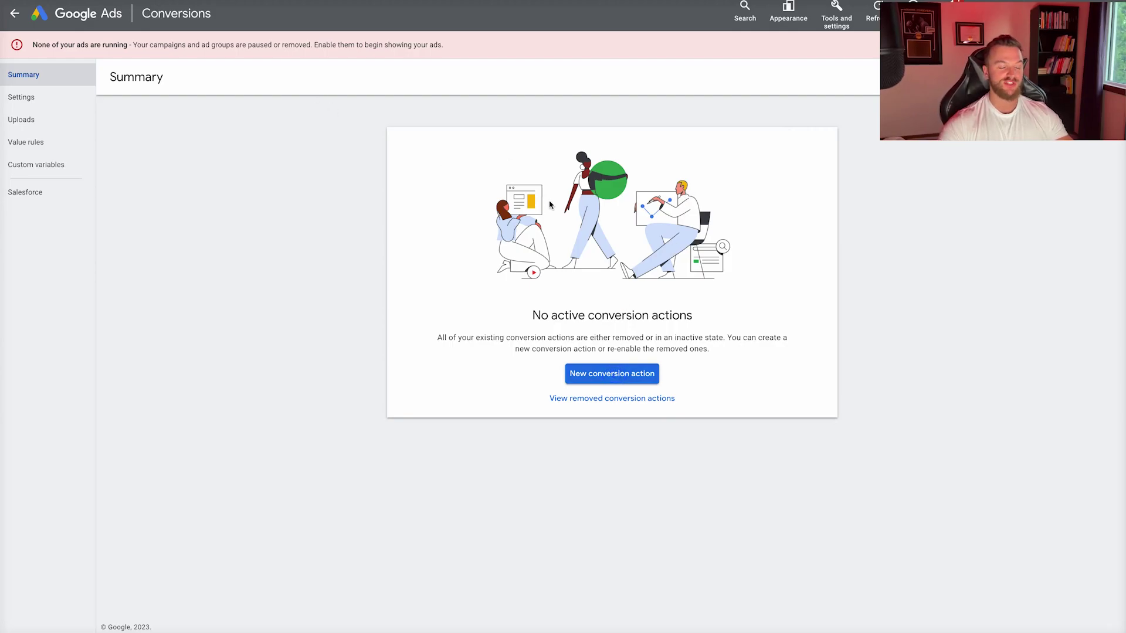
left_click(611, 379)
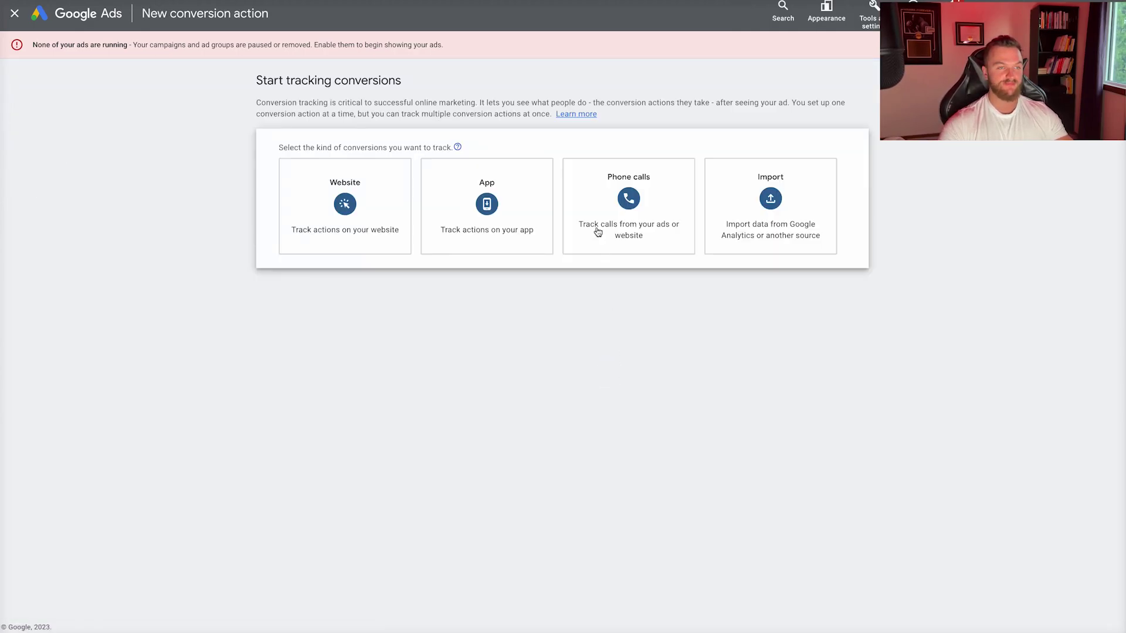
left_click(743, 206)
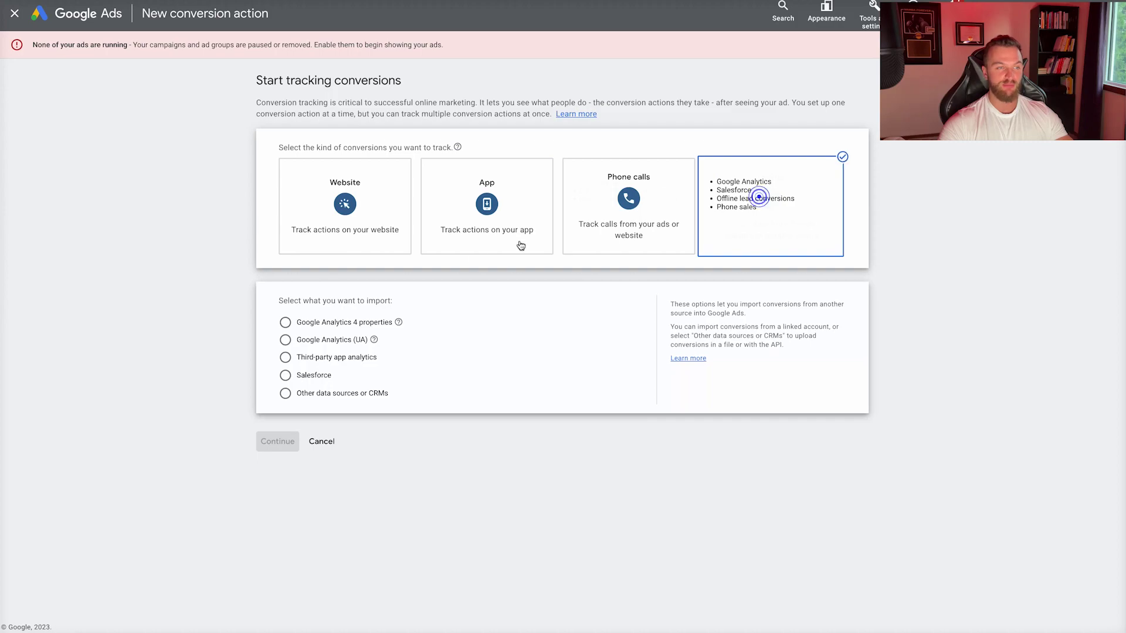
left_click(285, 323)
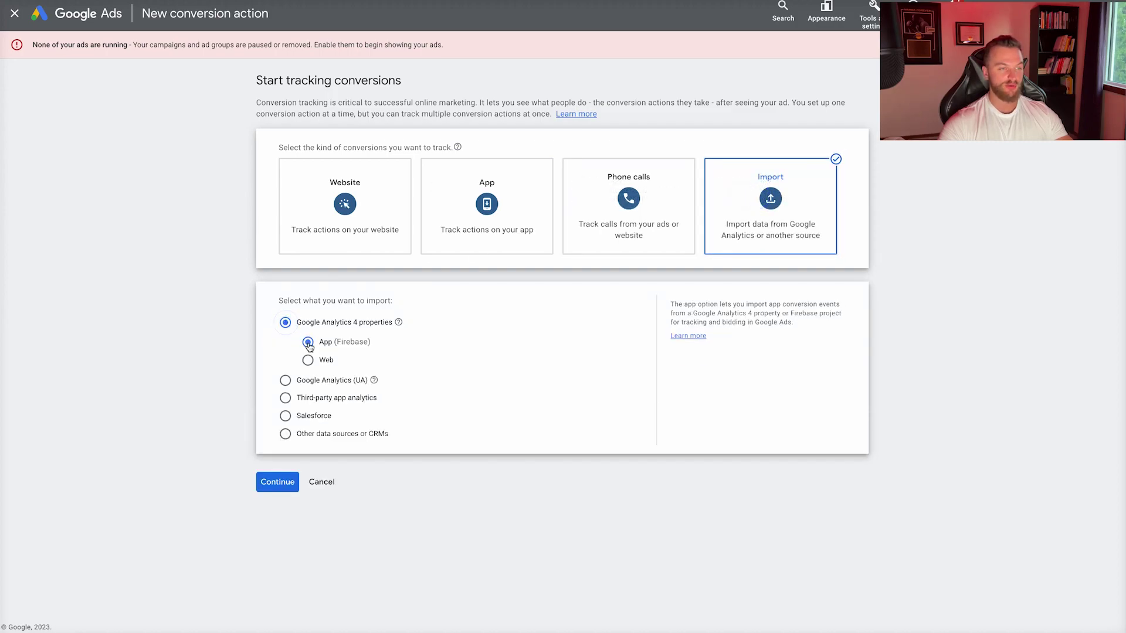
left_click(271, 481)
left_click(383, 272)
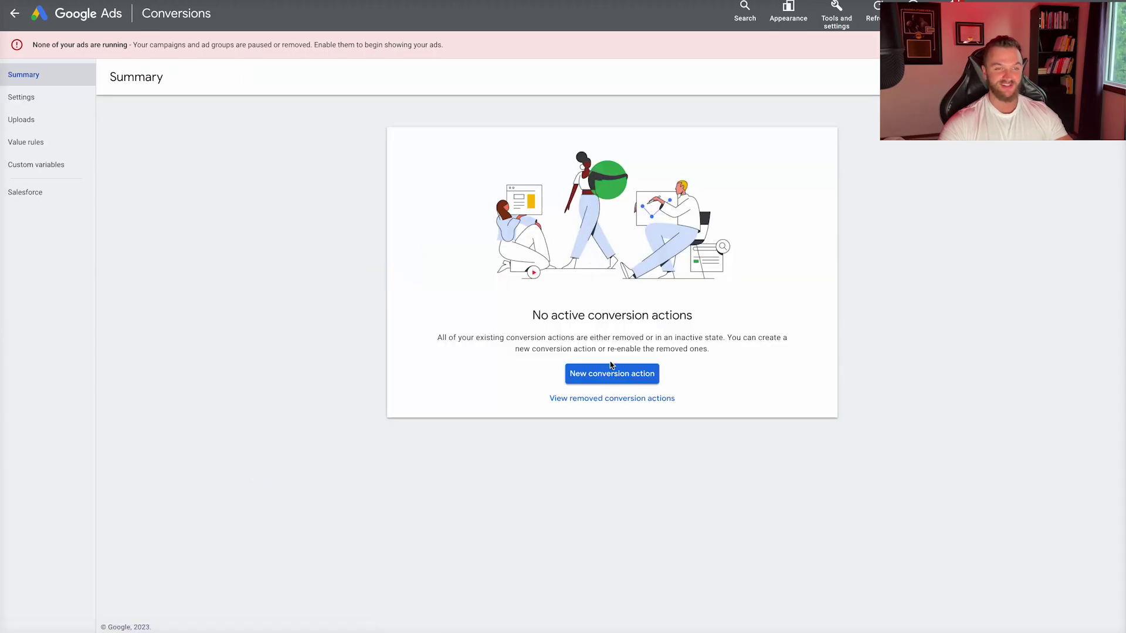
Create a new conversion action with Import as its kind and Google Analytics 4 properties, Web, as the source.
left_click(612, 366)
left_click(762, 182)
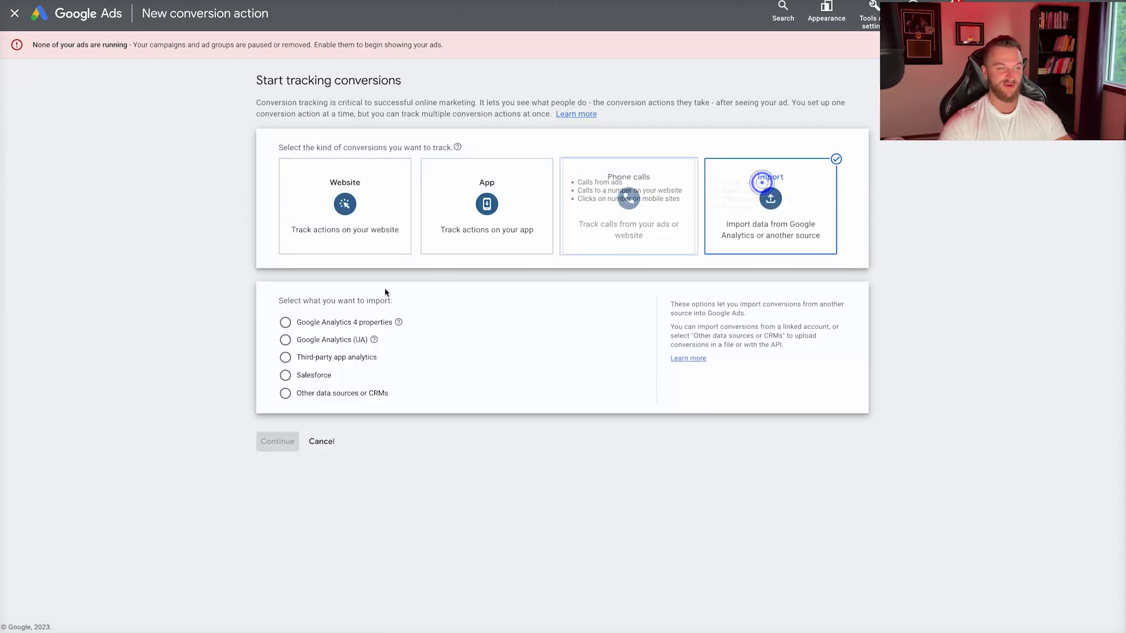
left_click(286, 324)
left_click(307, 362)
left_click(278, 482)
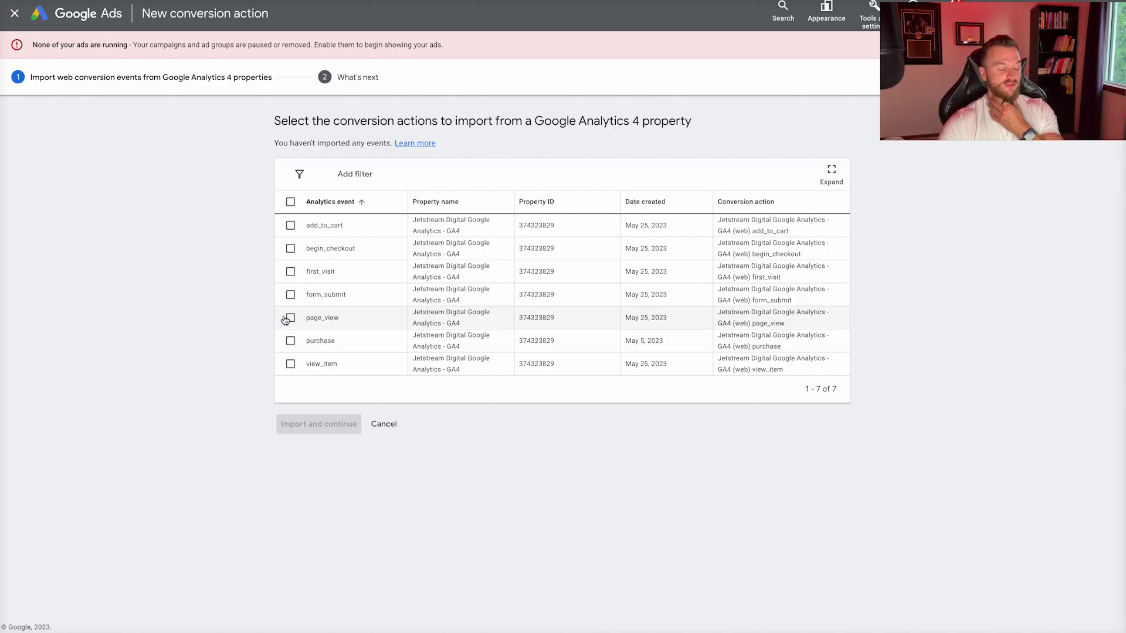
Import the add_to_cart, begin_checkout, first_visit, form_submit, page_view, purchase and view_item events as conversion actions and finish the setup.
left_click(290, 226)
left_click(290, 249)
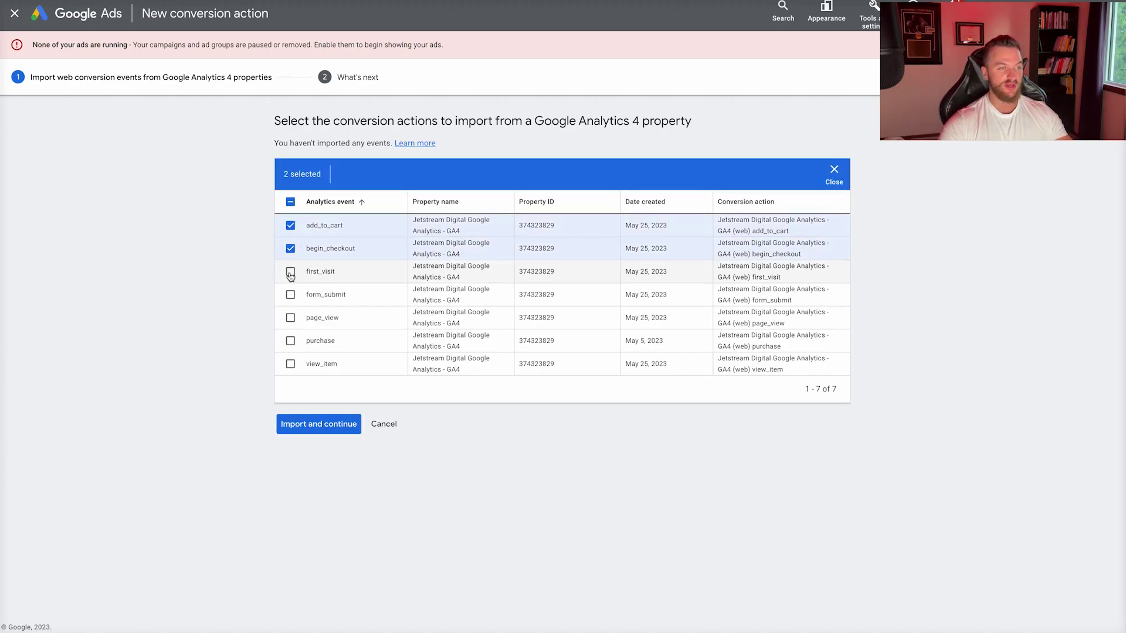
left_click(291, 273)
left_click(290, 295)
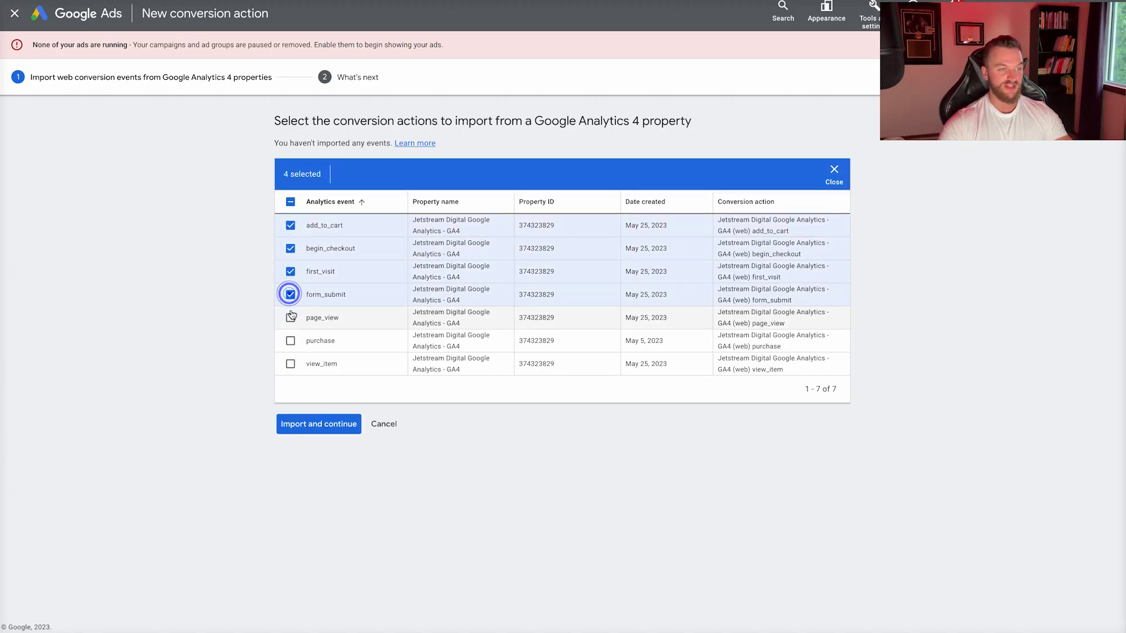
left_click(291, 318)
left_click(291, 341)
left_click(290, 363)
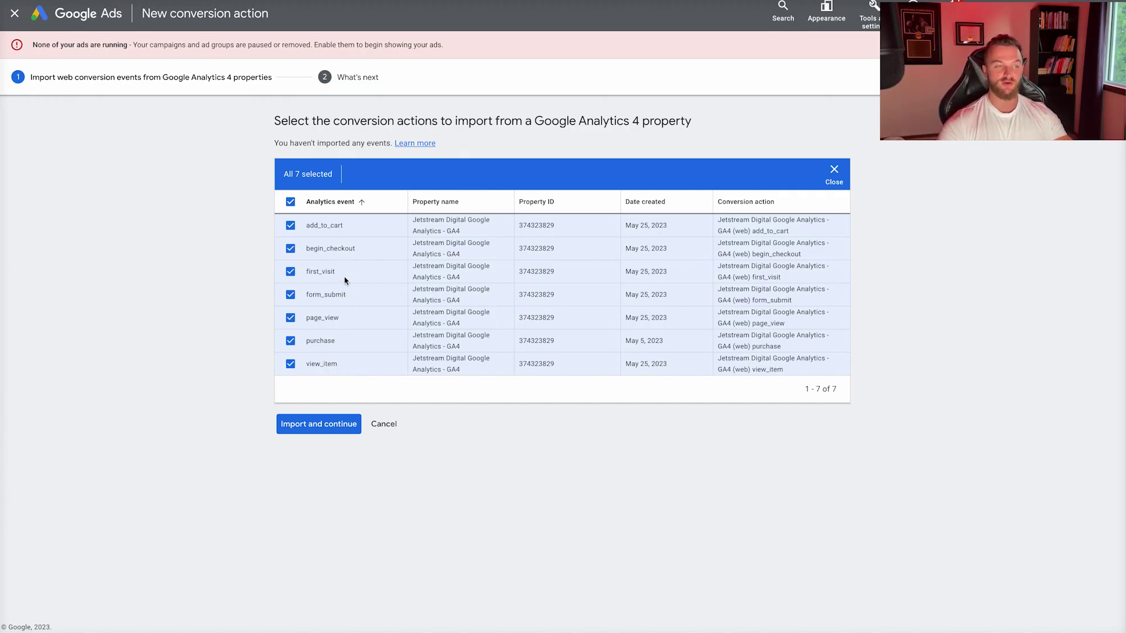
left_click(332, 420)
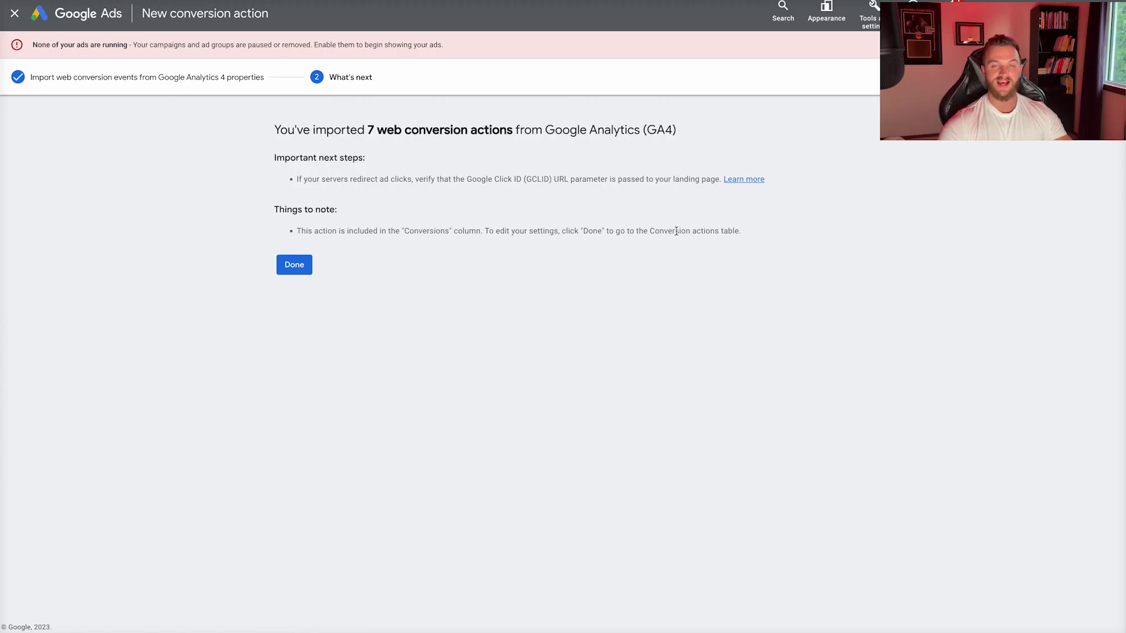
left_click(293, 269)
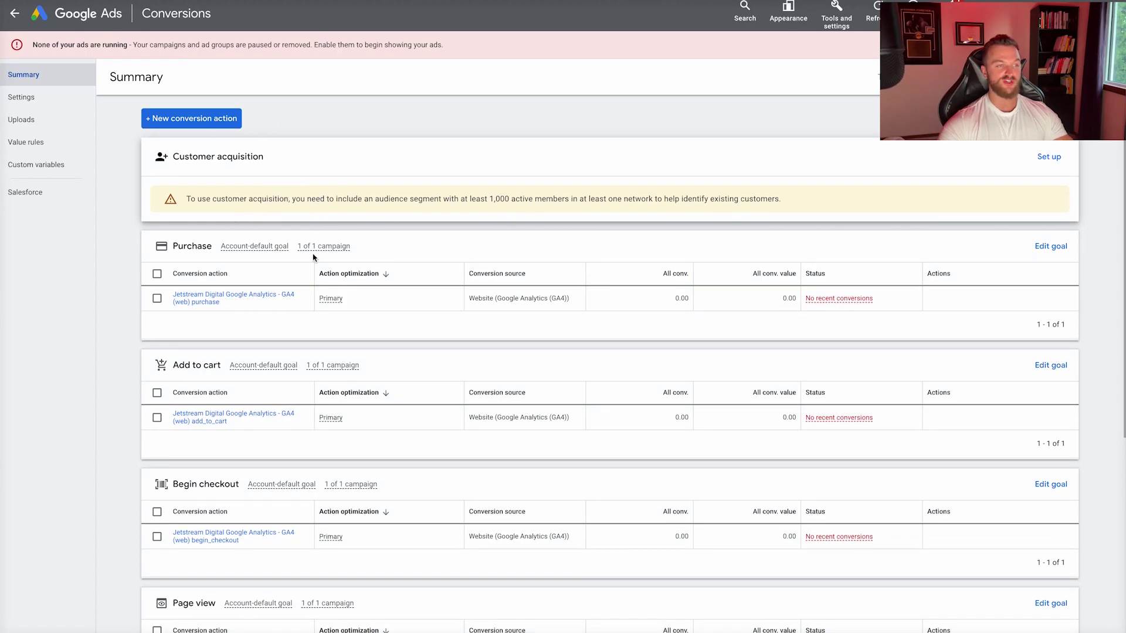
Review the action optimization of the imported conversion actions under the Purchase, Add to cart, Begin checkout, Page view and Other goals.
scroll(314, 256, "down", 1)
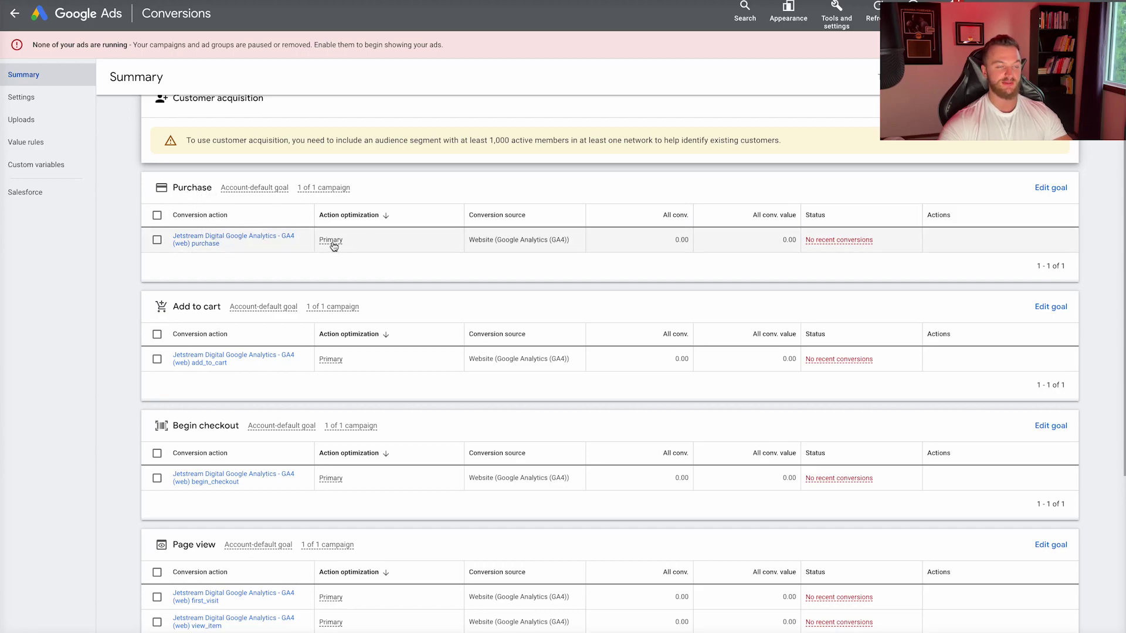
mouse_move(333, 244)
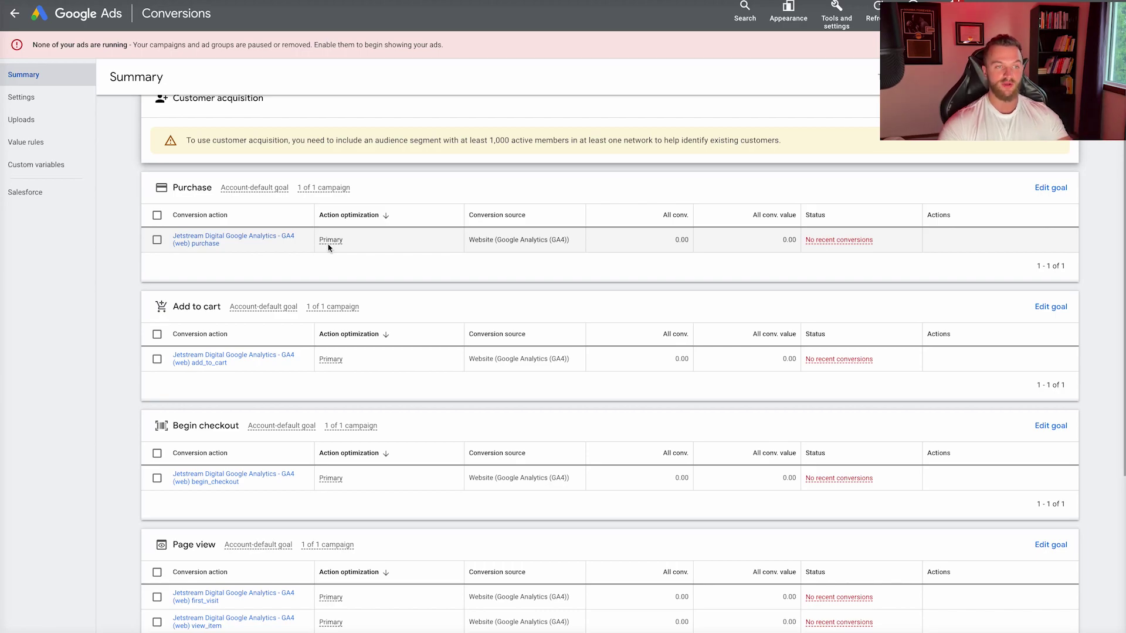
mouse_move(332, 243)
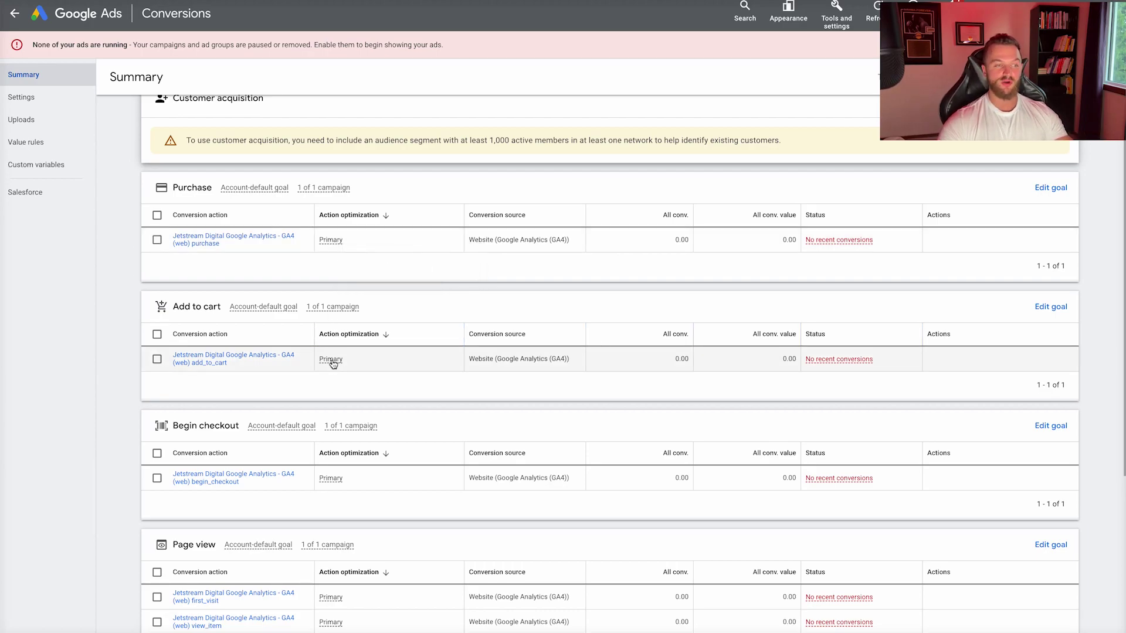
mouse_move(332, 360)
mouse_move(335, 478)
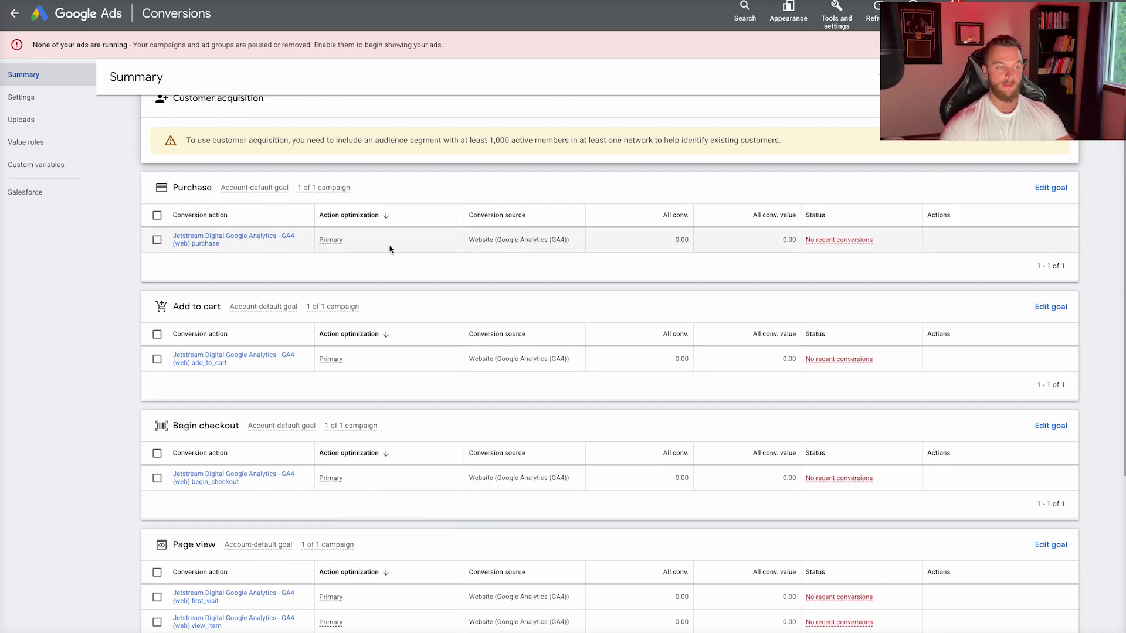
scroll(401, 252, "down", 3)
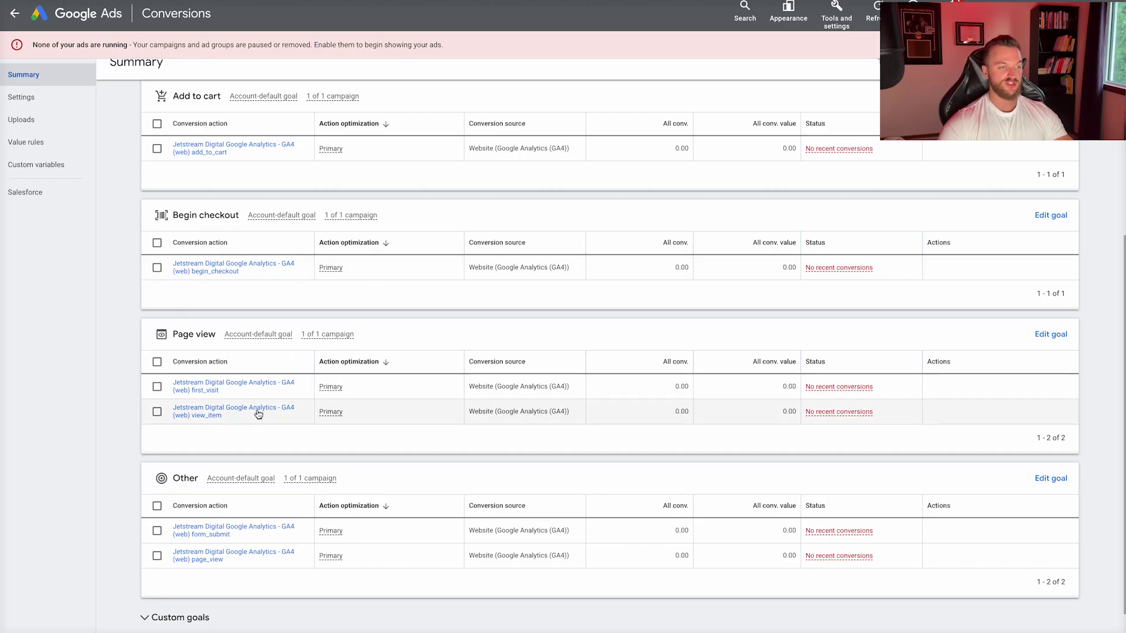
scroll(329, 433, "down", 1)
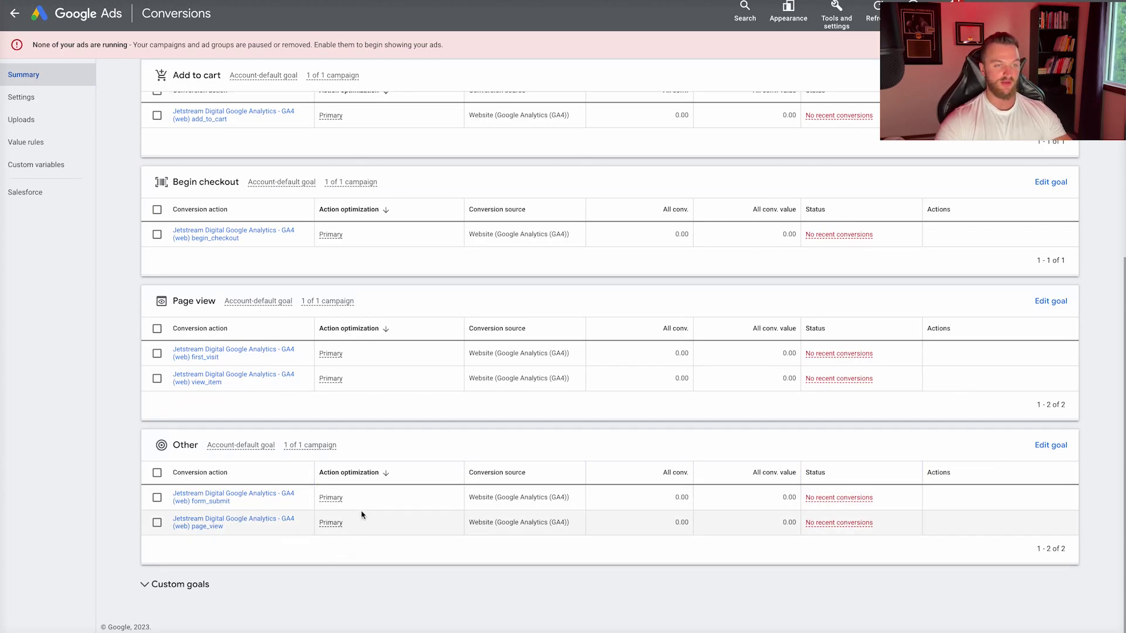
scroll(378, 425, "up", 4)
scroll(378, 427, "down", 4)
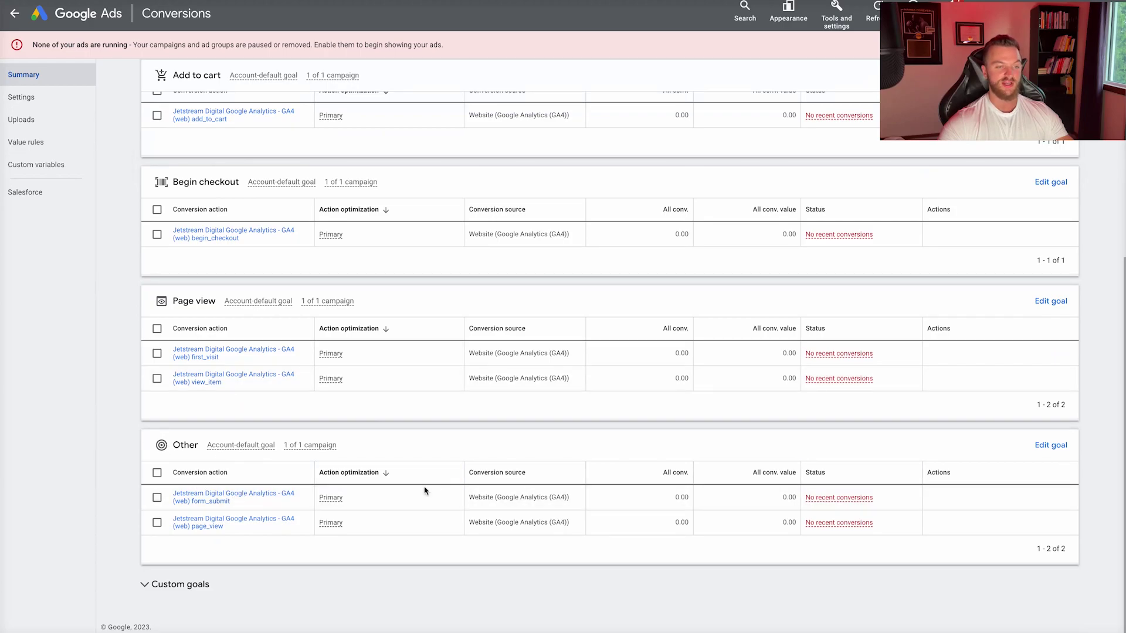
Make the form_submit conversion action a secondary action not used for bidding optimization and save the change.
left_click(235, 501)
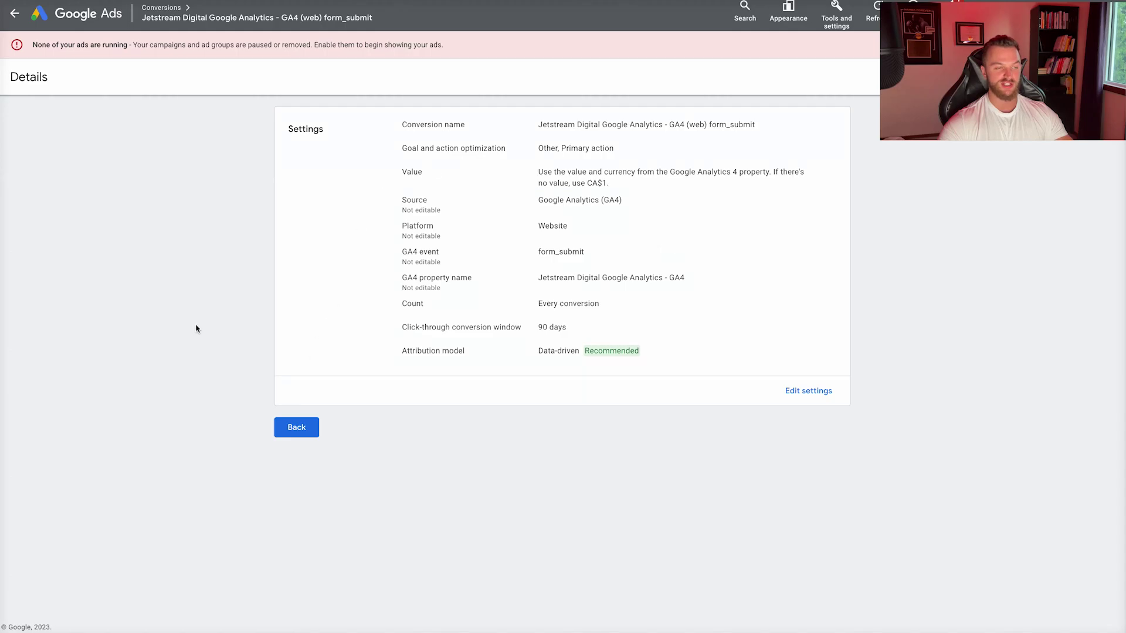
left_click(805, 392)
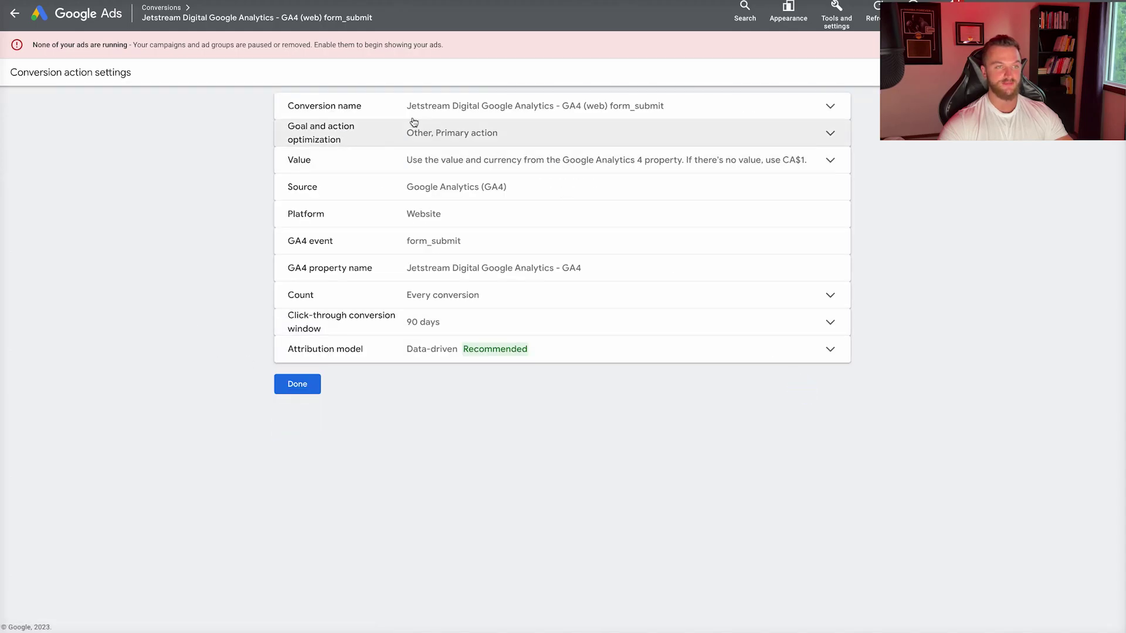
left_click(457, 134)
left_click(406, 265)
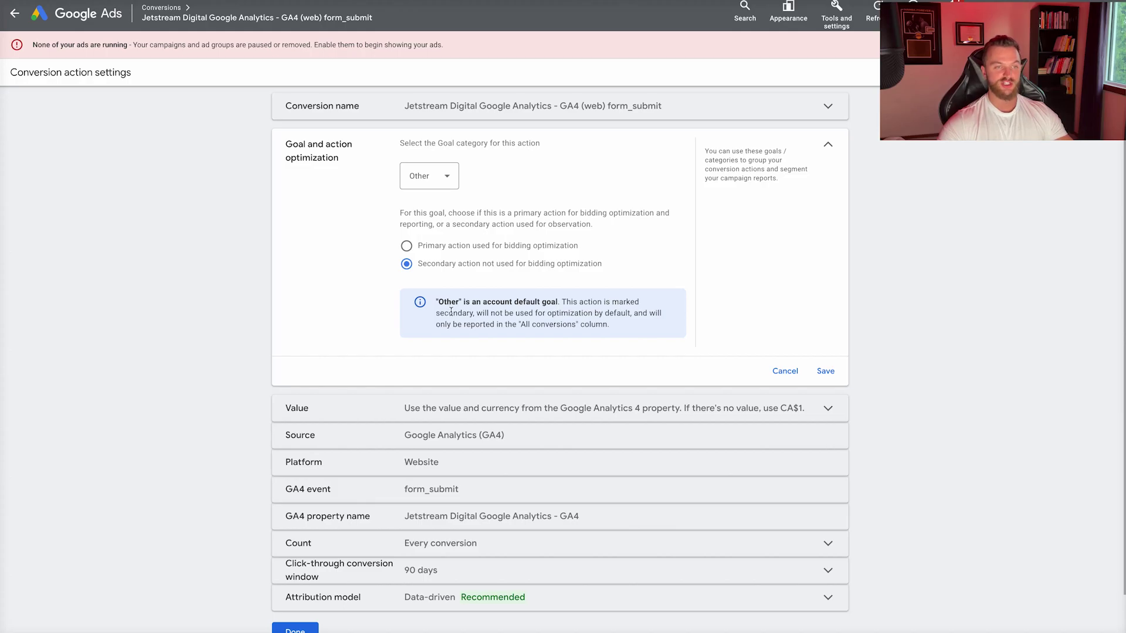
left_click_drag(487, 313, 528, 314)
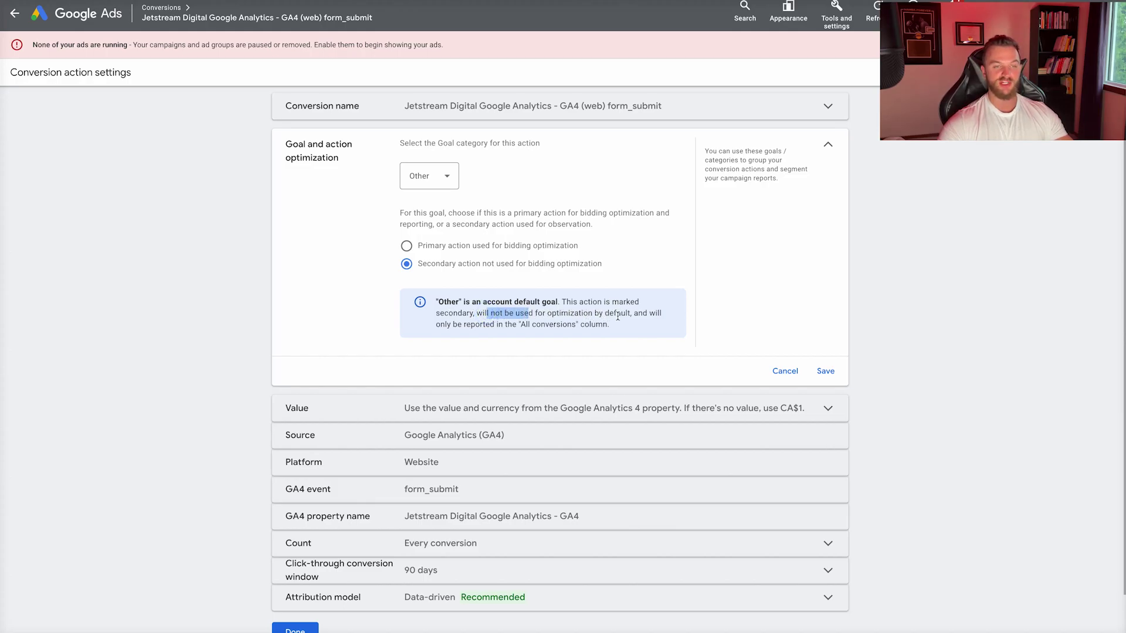
left_click_drag(626, 325, 444, 303)
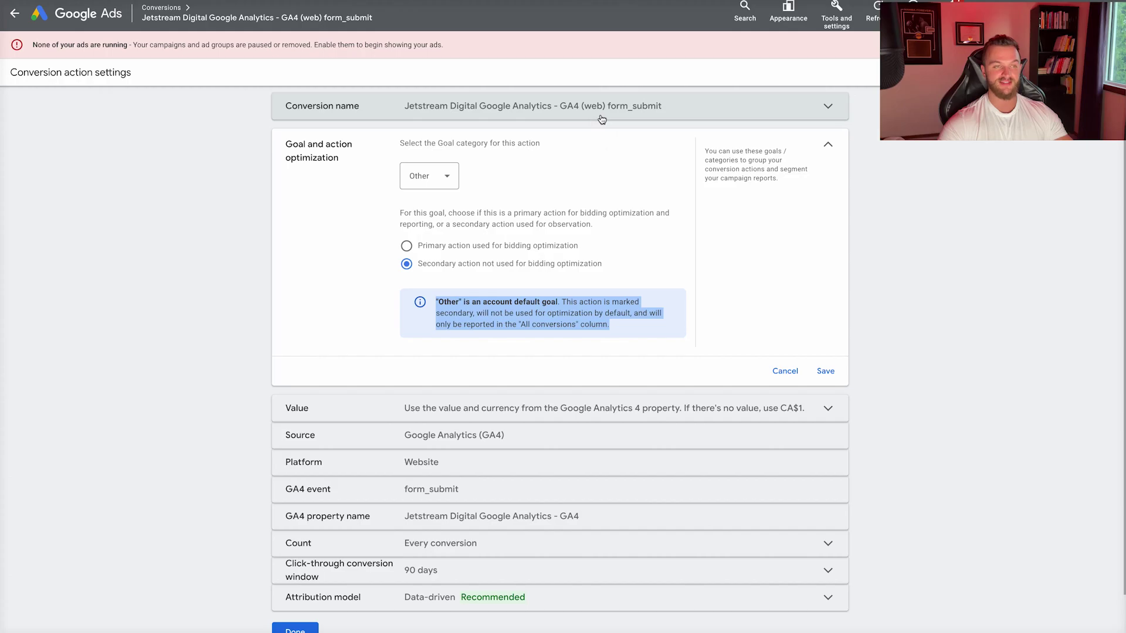
left_click(825, 372)
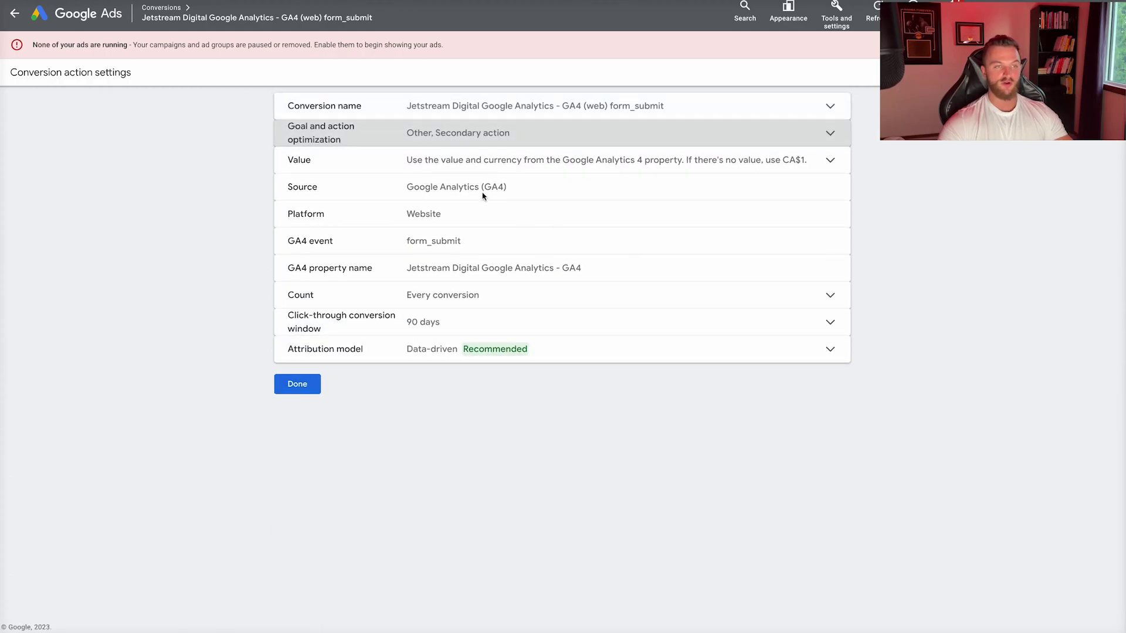
Set the form_submit conversion's default value to 10 Canadian dollars, keeping the value from the Google Analytics 4 property, and save.
left_click(410, 159)
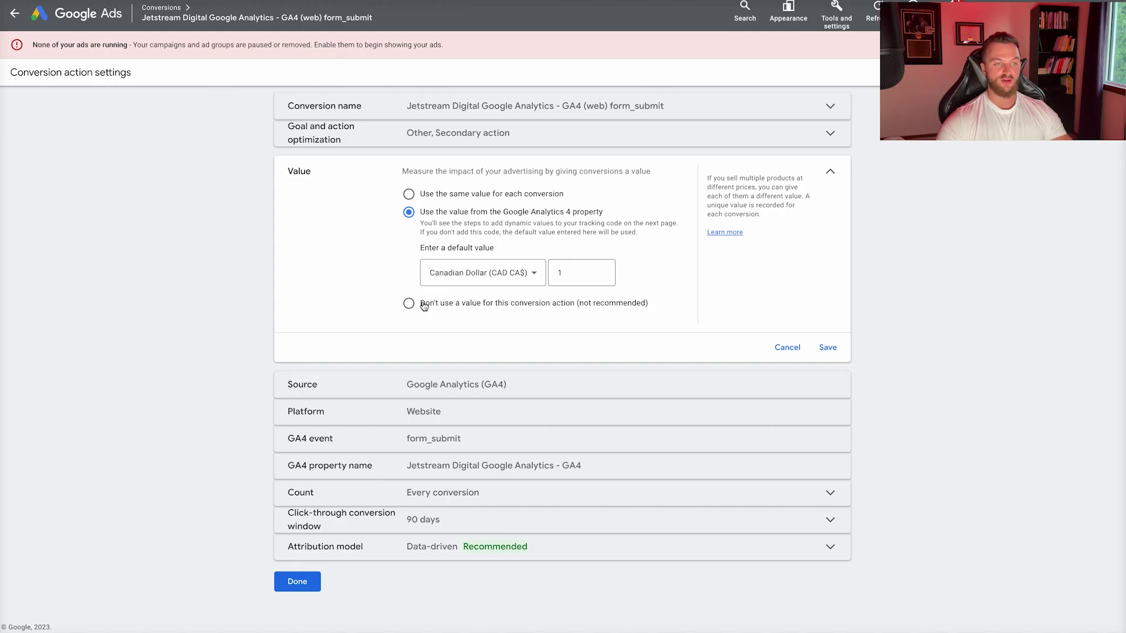
double_click(579, 273)
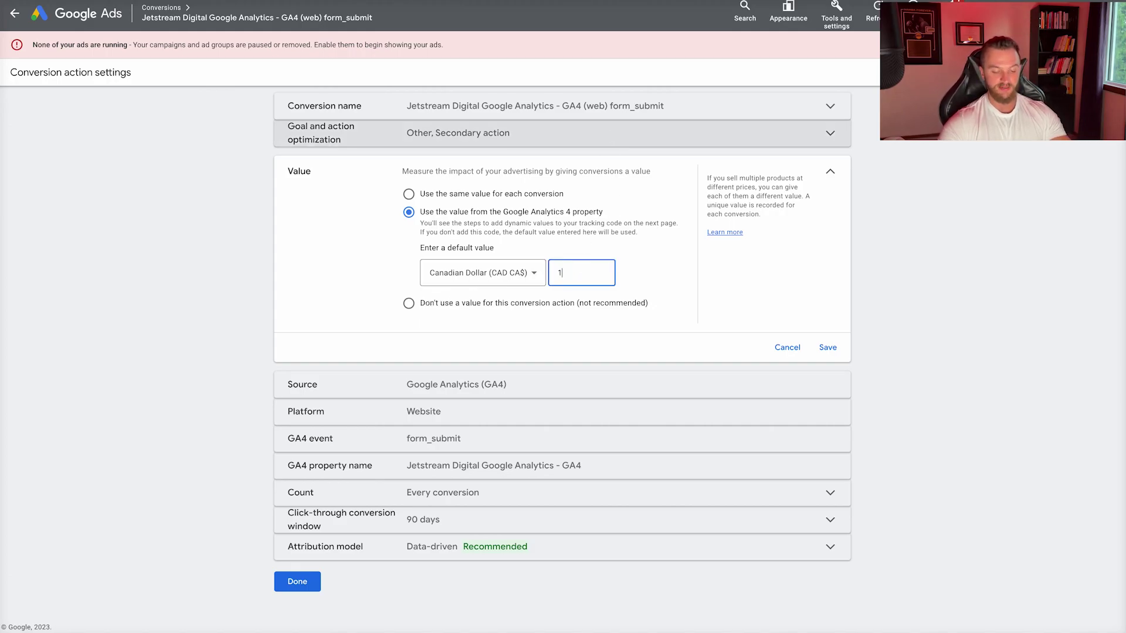
type("0")
left_click(828, 347)
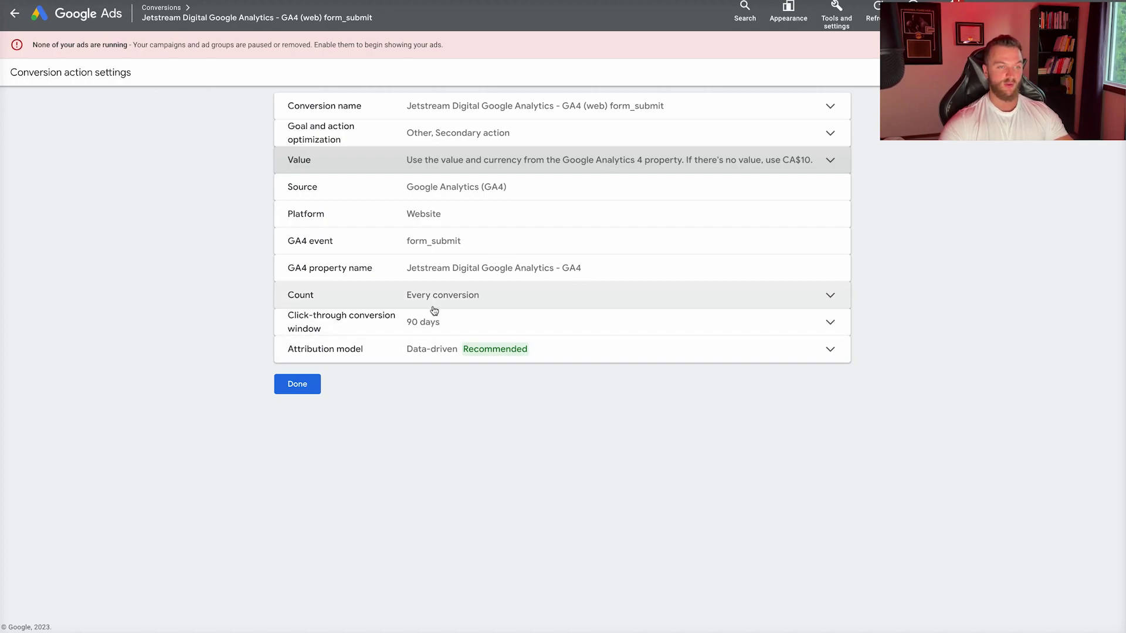
Review the click-through conversion window and attribution model options of form_submit and return to the conversions summary.
left_click(488, 322)
left_click(455, 381)
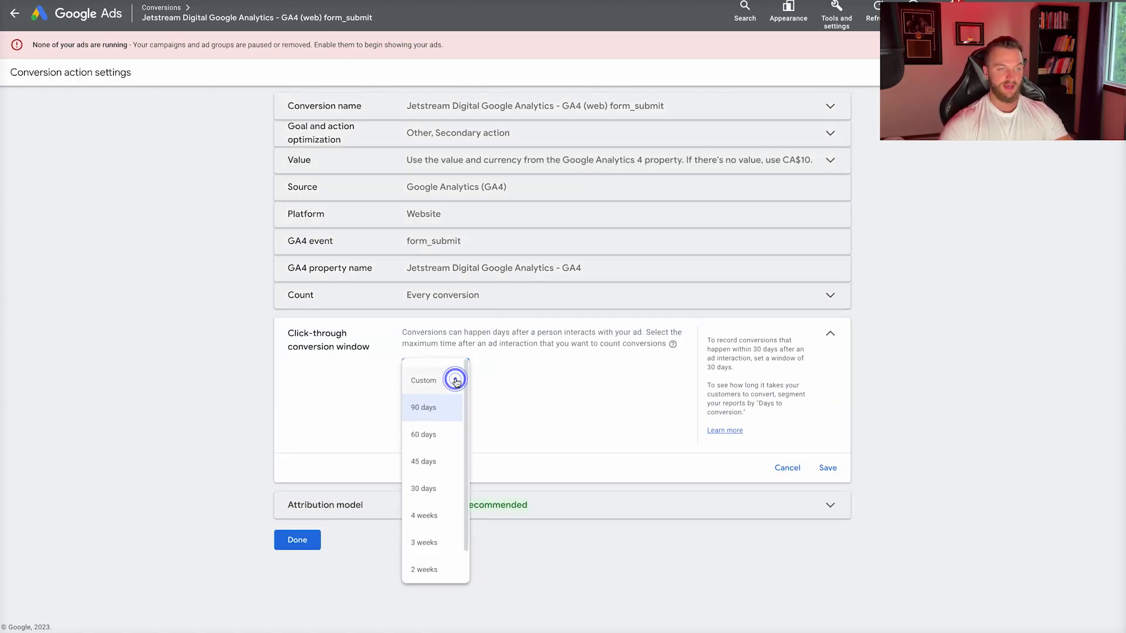
left_click(547, 408)
left_click(538, 498)
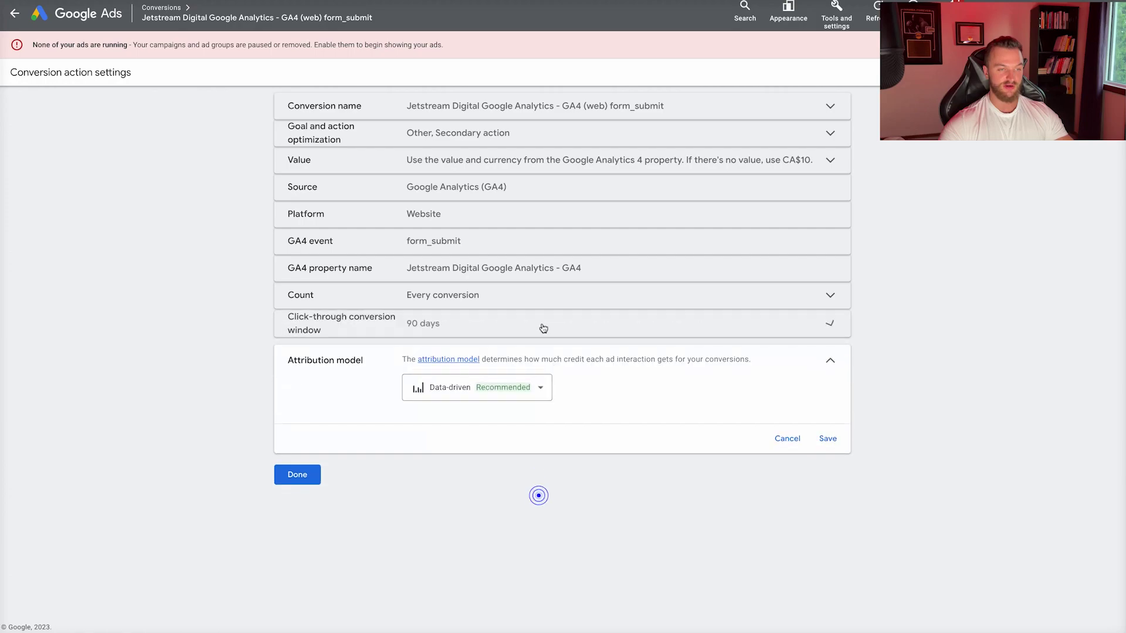
left_click(487, 386)
left_click(649, 513)
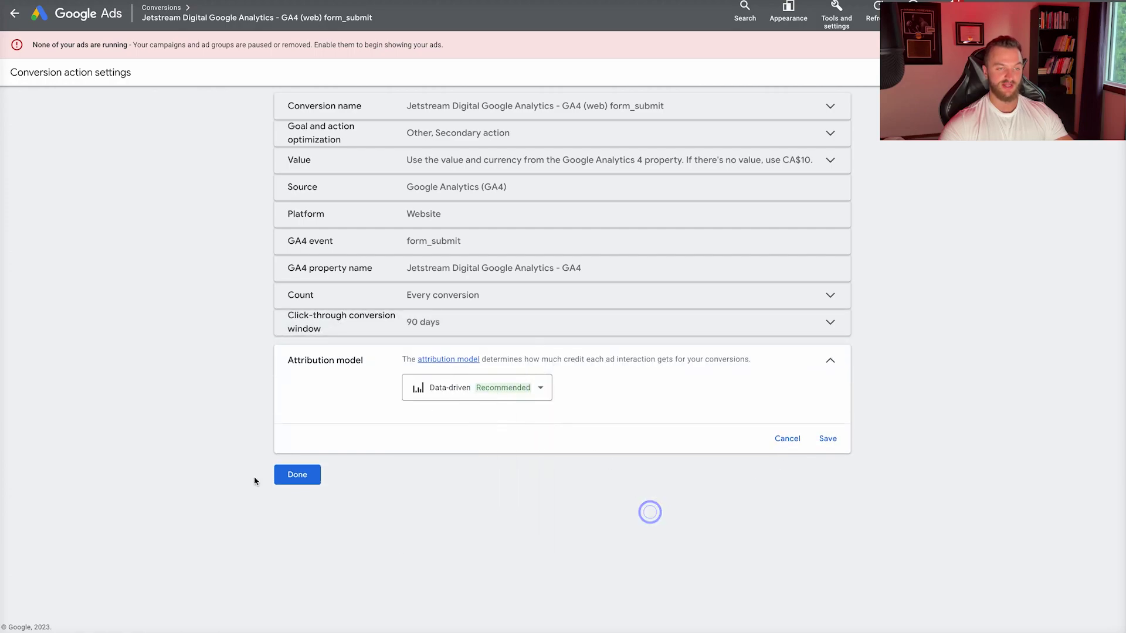
left_click(295, 480)
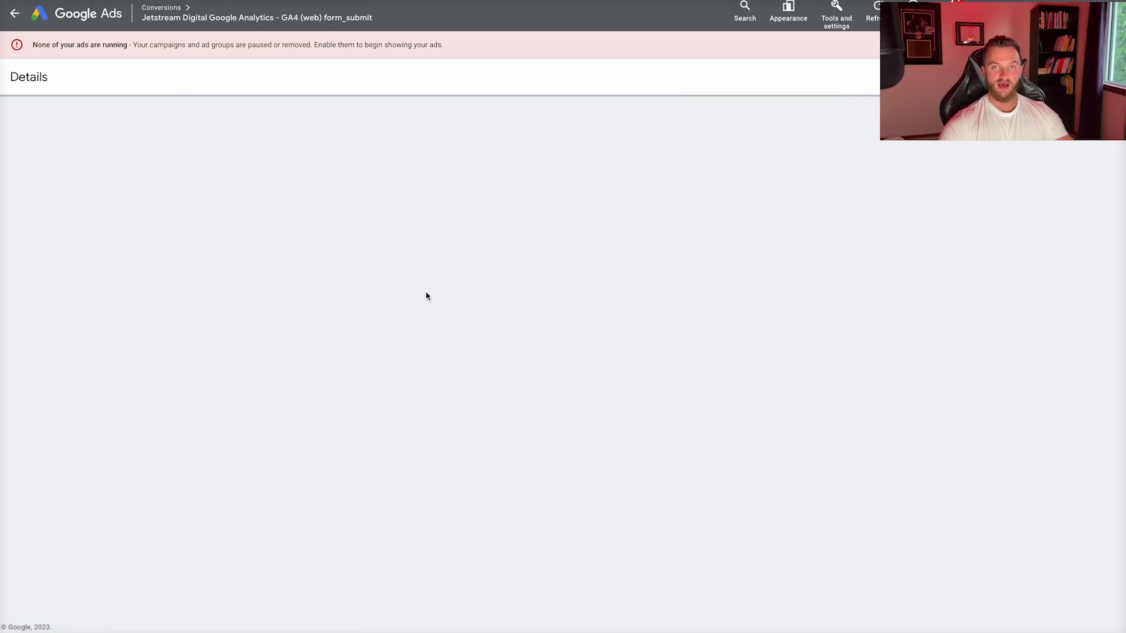
left_click(295, 427)
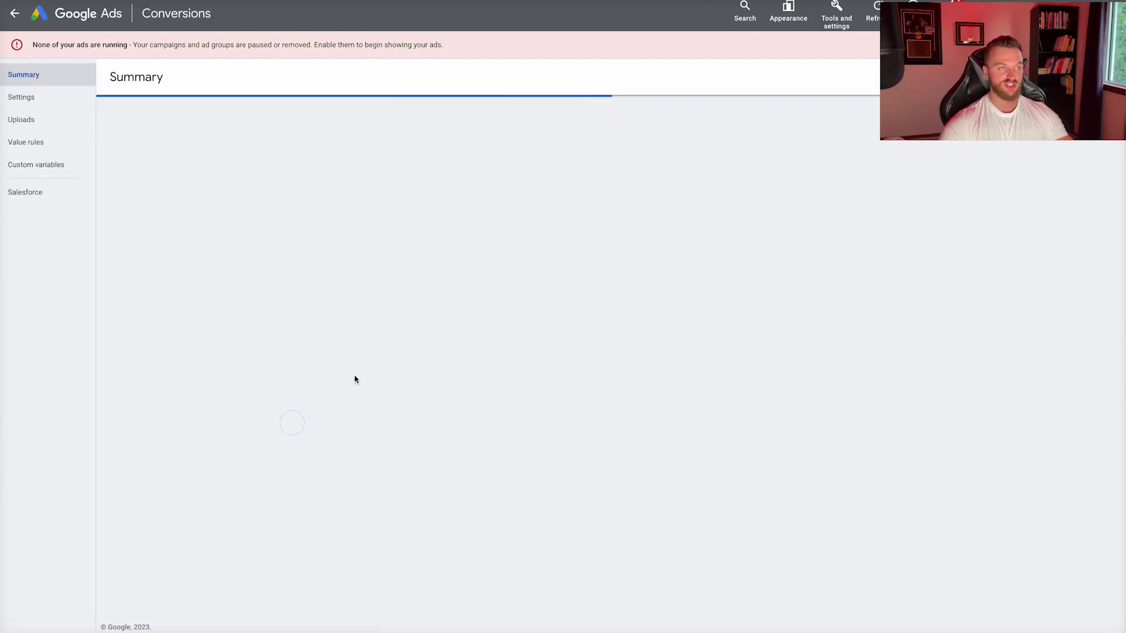
Make the page_view conversion action under the Other goal a secondary action not used for bidding optimization and save.
scroll(352, 329, "down", 5)
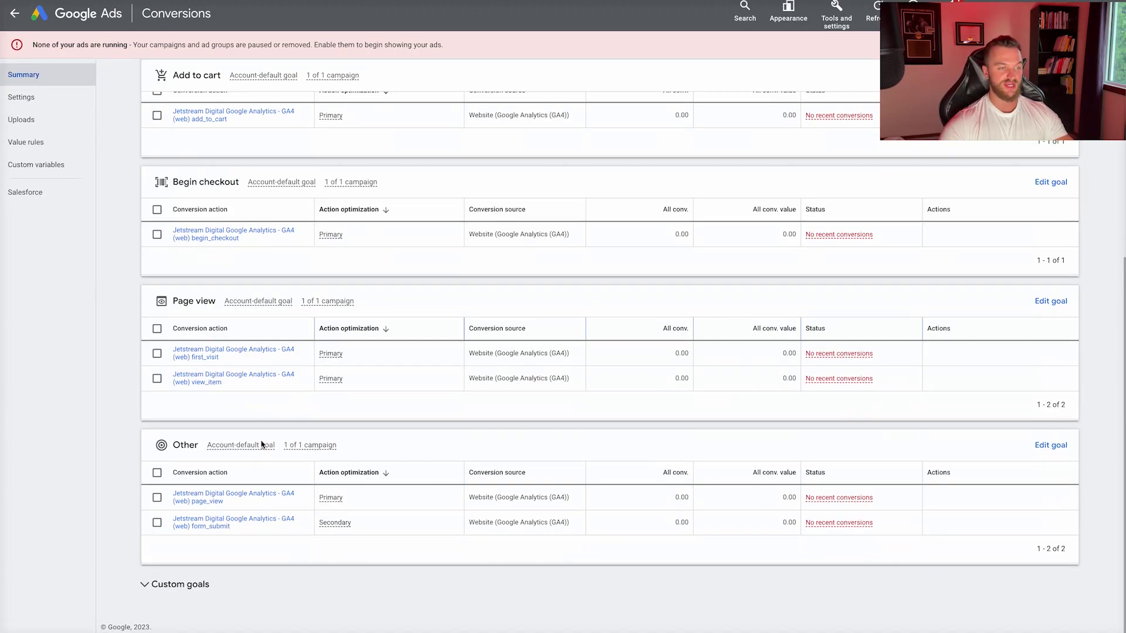
left_click(247, 498)
left_click(784, 391)
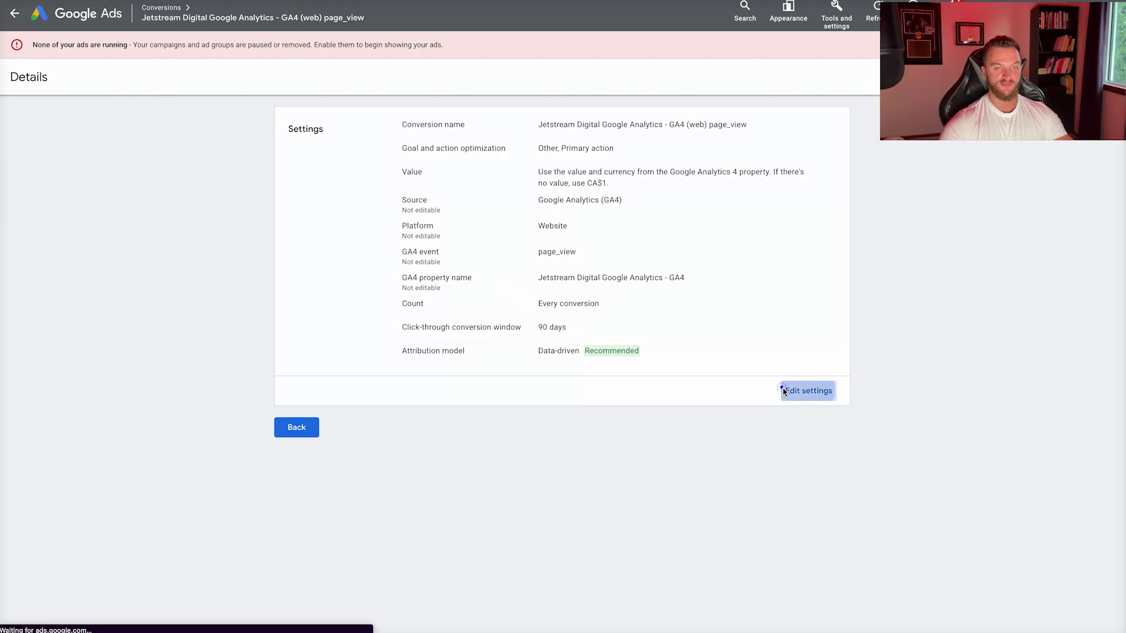
left_click(517, 141)
left_click(437, 173)
left_click(346, 259)
left_click(404, 264)
left_click(825, 372)
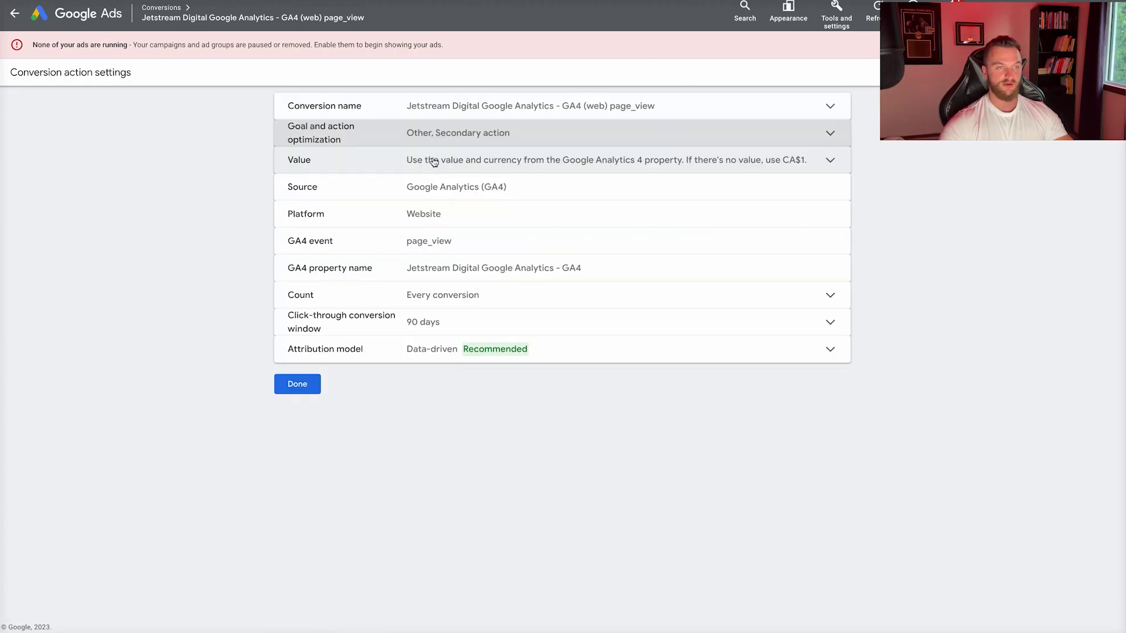
Change the page_view conversion action's goal category to Page view, save it and return to the conversions summary.
left_click(476, 126)
left_click(444, 175)
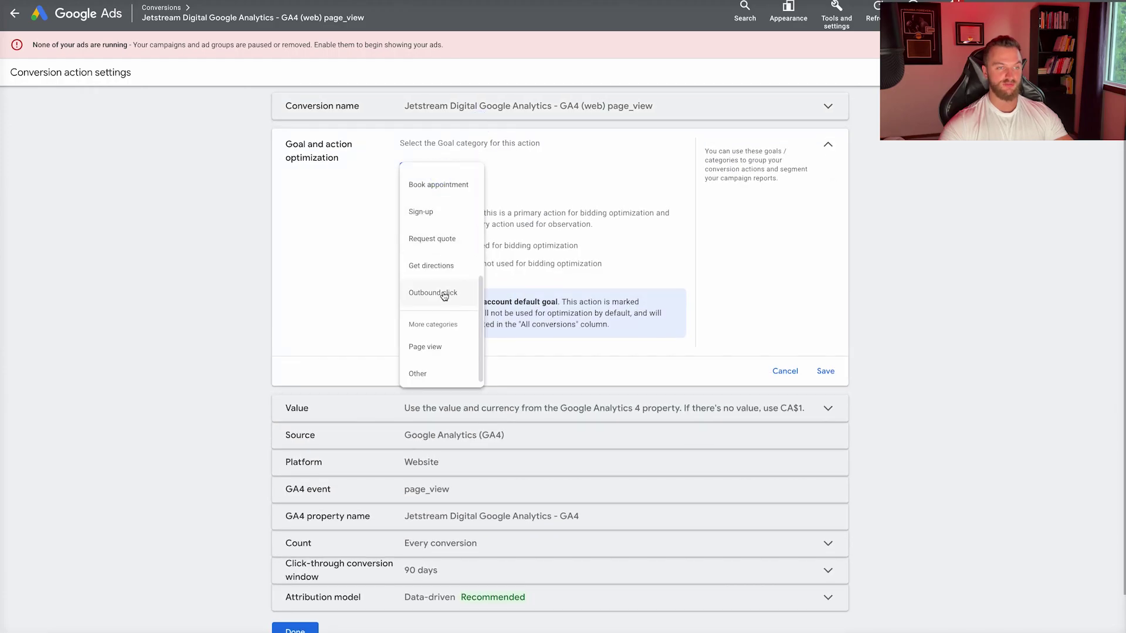
left_click(437, 334)
left_click(825, 371)
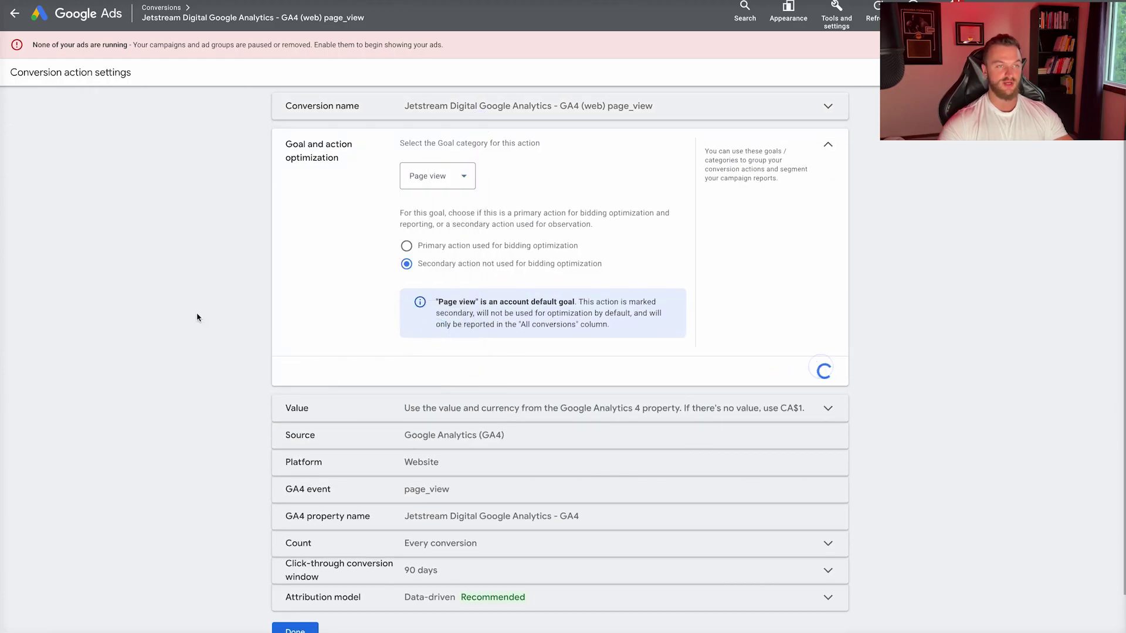
left_click(291, 360)
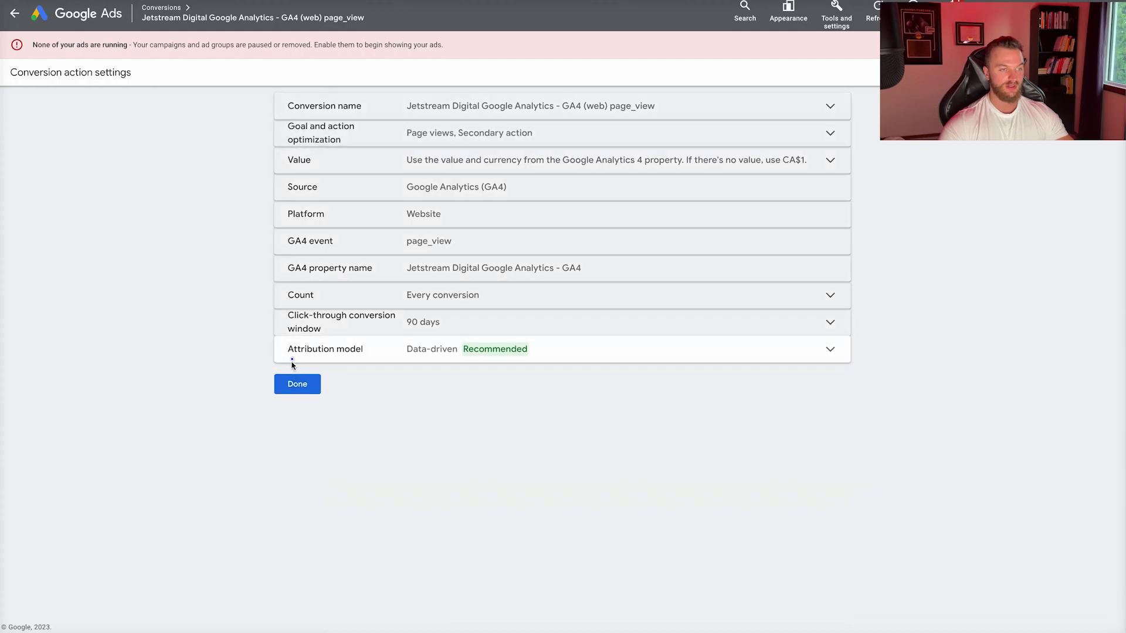
left_click(298, 472)
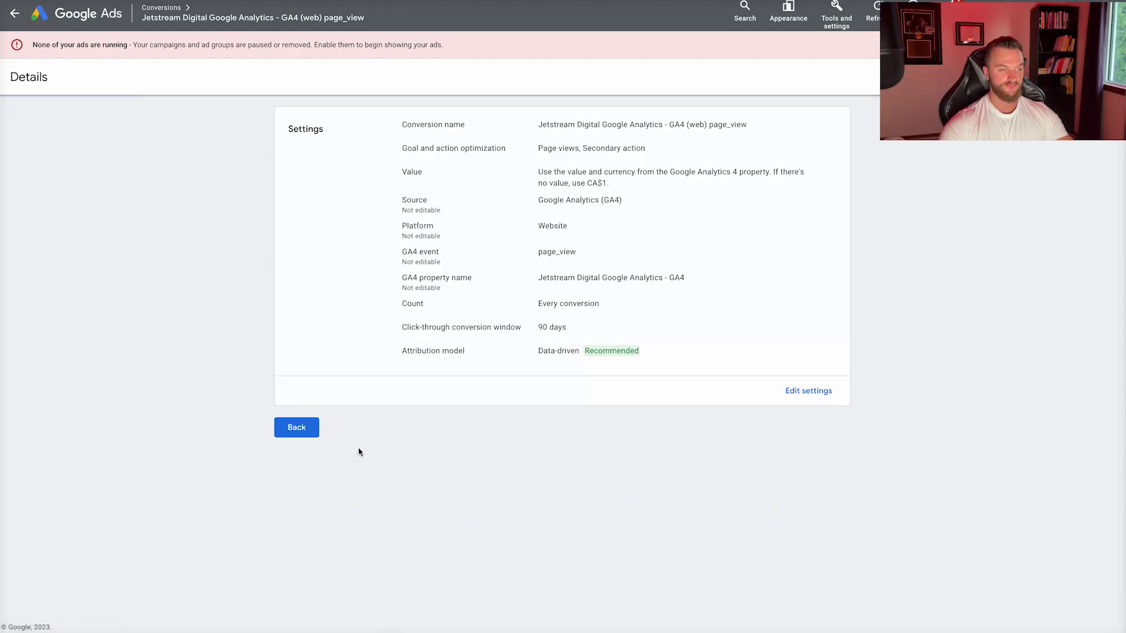
left_click(298, 420)
Make the view_item conversion action a secondary action not used for bidding optimization, save it and return to the summary.
scroll(346, 432, "down", 4)
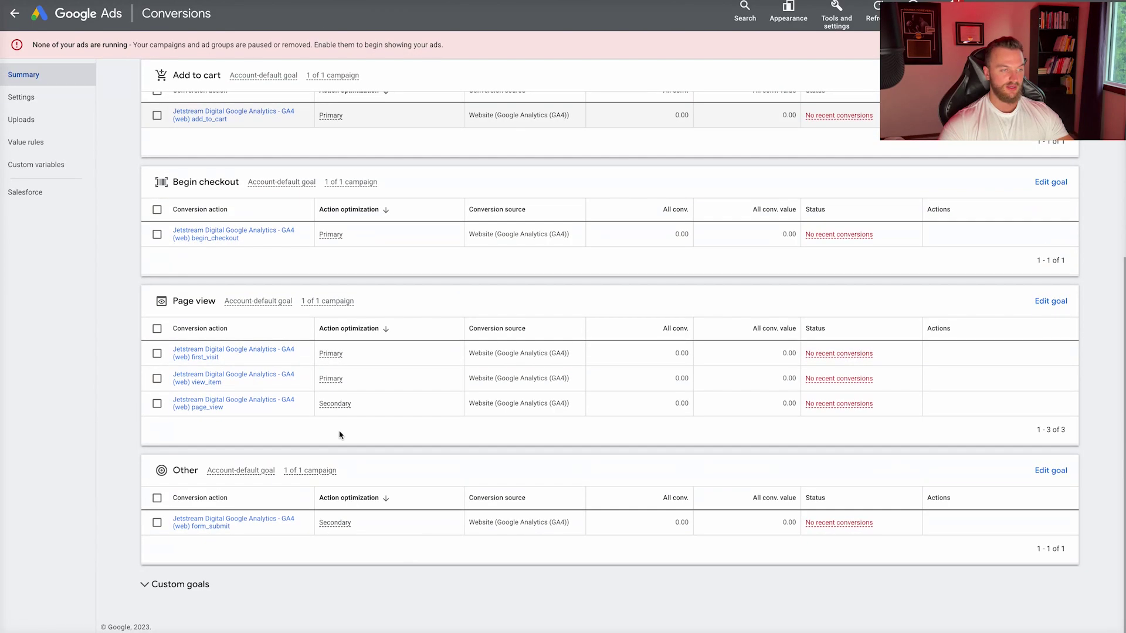
left_click(248, 379)
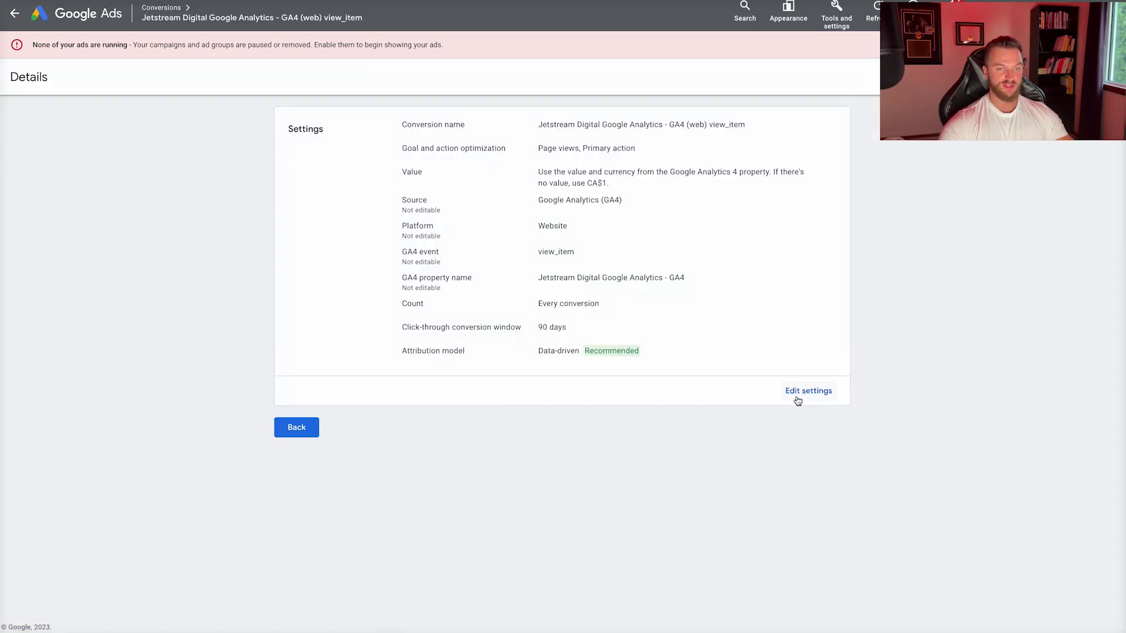
left_click(797, 397)
left_click(504, 133)
left_click(437, 176)
left_click(604, 215)
left_click(406, 264)
left_click(825, 370)
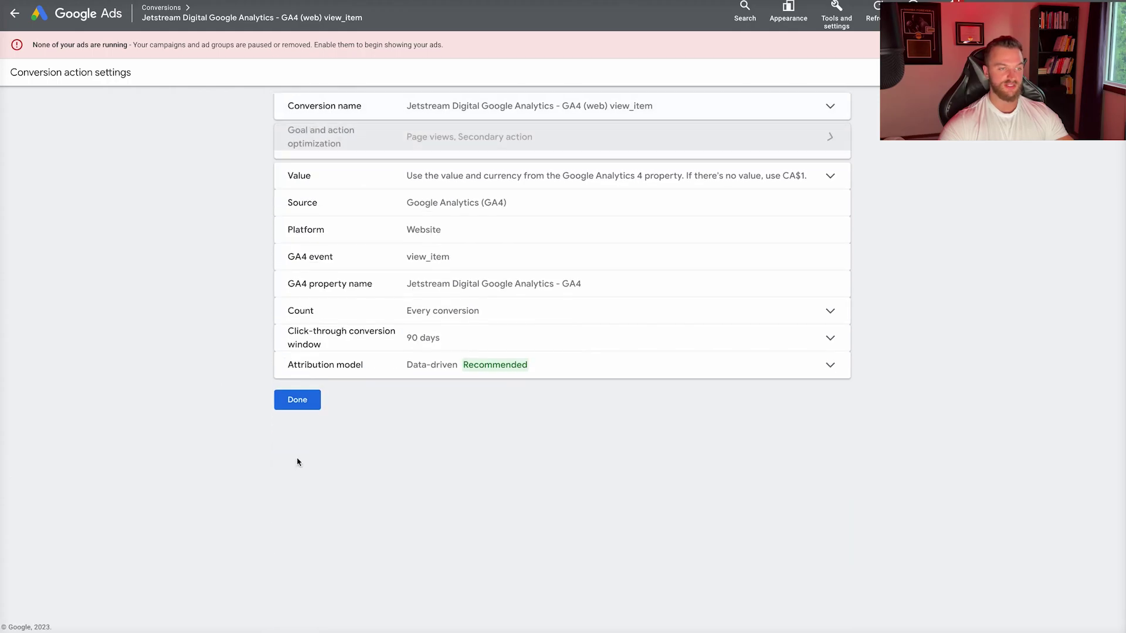
left_click(299, 386)
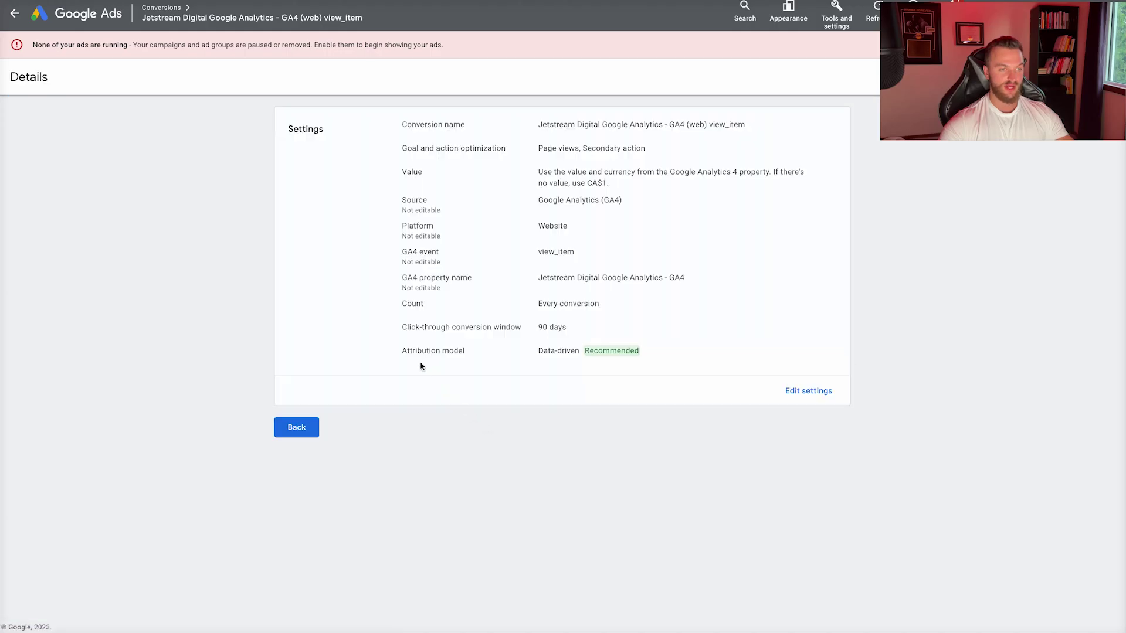
left_click(296, 428)
Make the first_visit conversion action a secondary action not used for bidding optimization, save it and return to the summary.
scroll(376, 405, "down", 5)
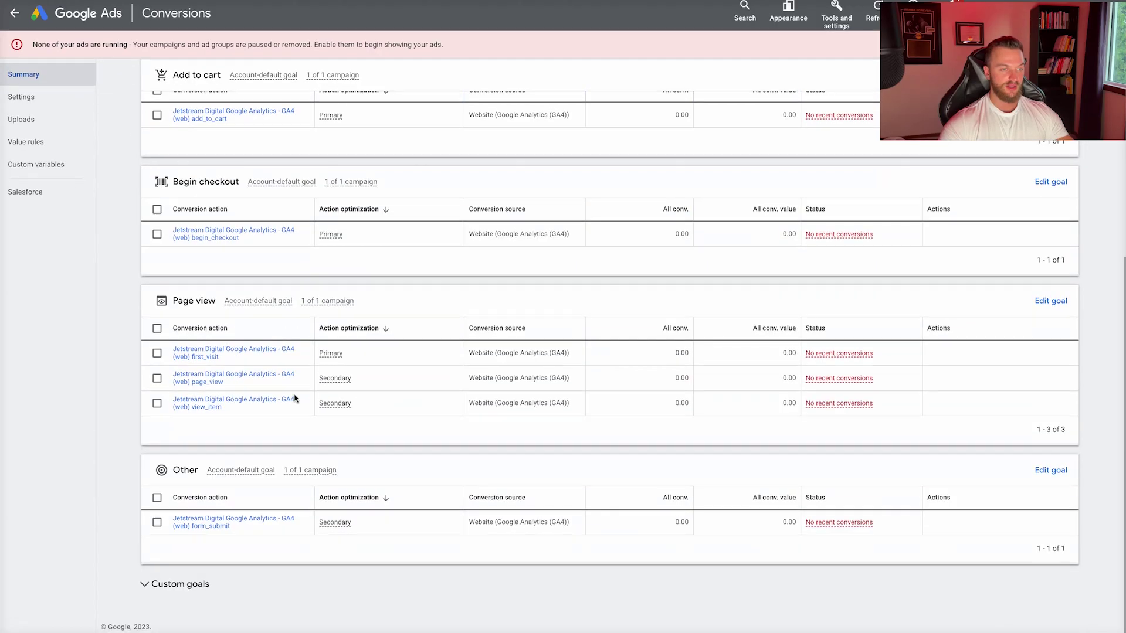
left_click(233, 352)
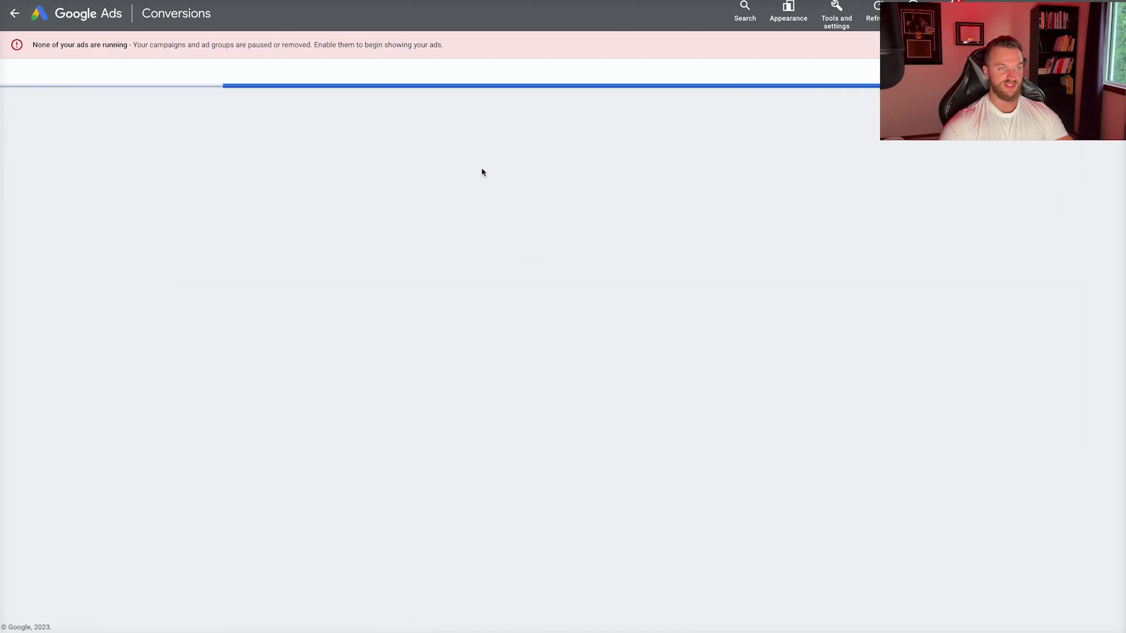
left_click(806, 391)
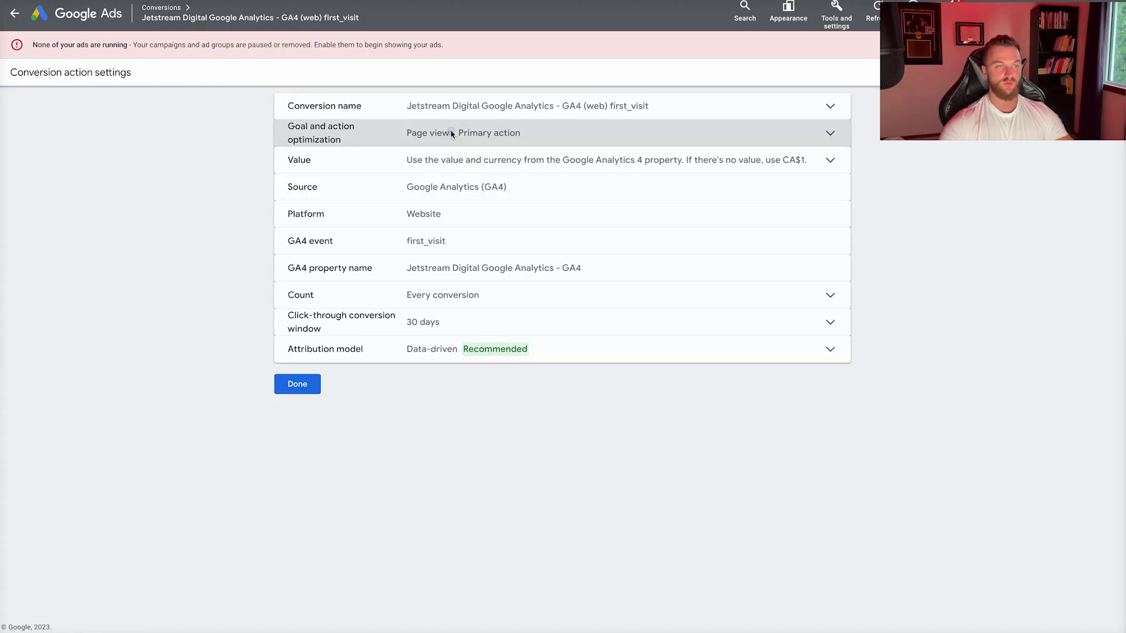
left_click(455, 141)
left_click(407, 264)
left_click(826, 372)
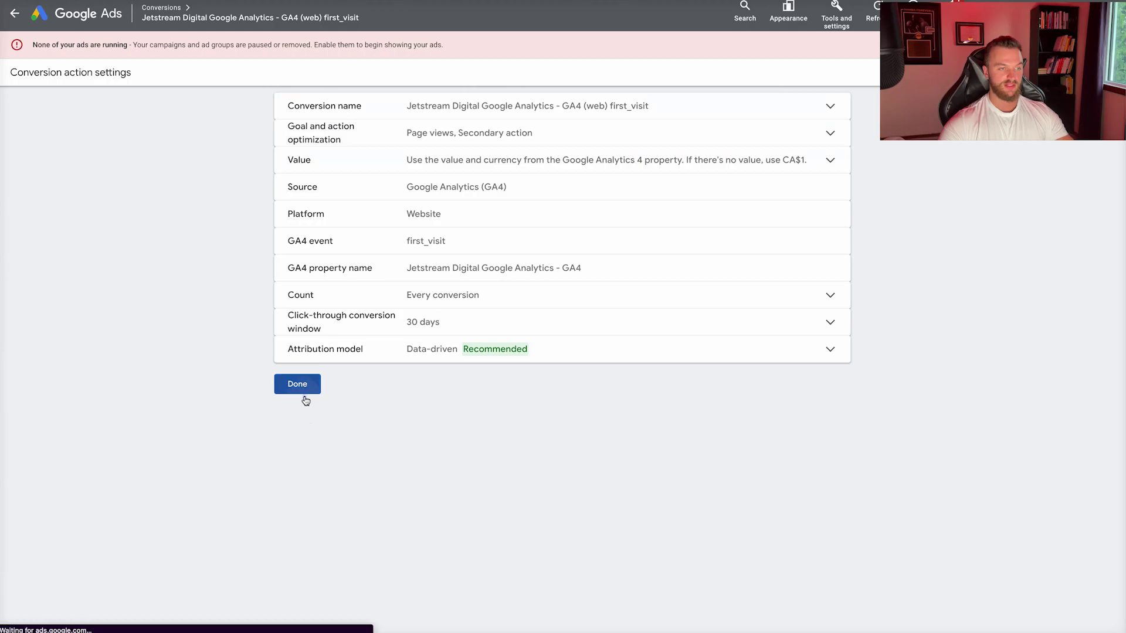
left_click(303, 392)
left_click(297, 427)
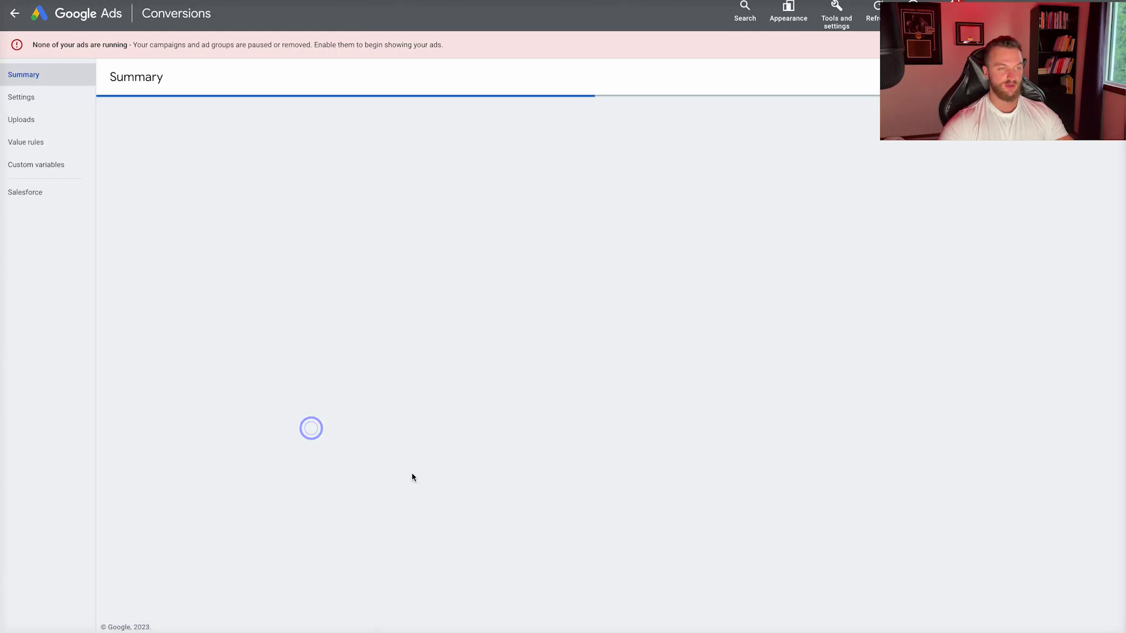
Open the settings of the begin_checkout conversion action for editing.
scroll(336, 411, "down", 5)
scroll(336, 404, "up", 2)
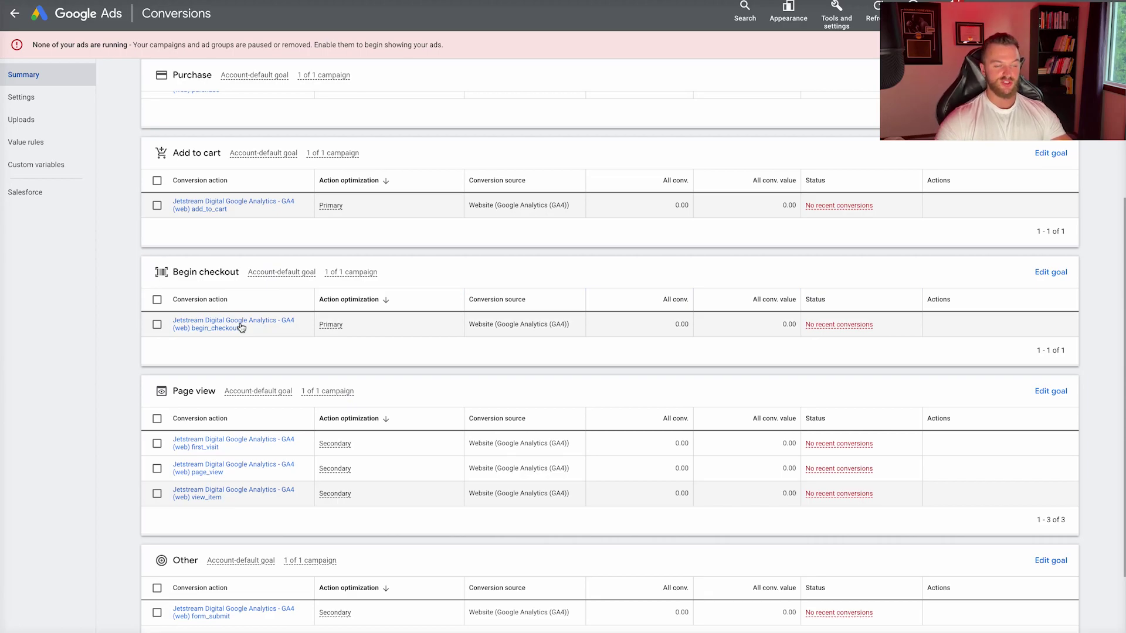
scroll(327, 332, "up", 2)
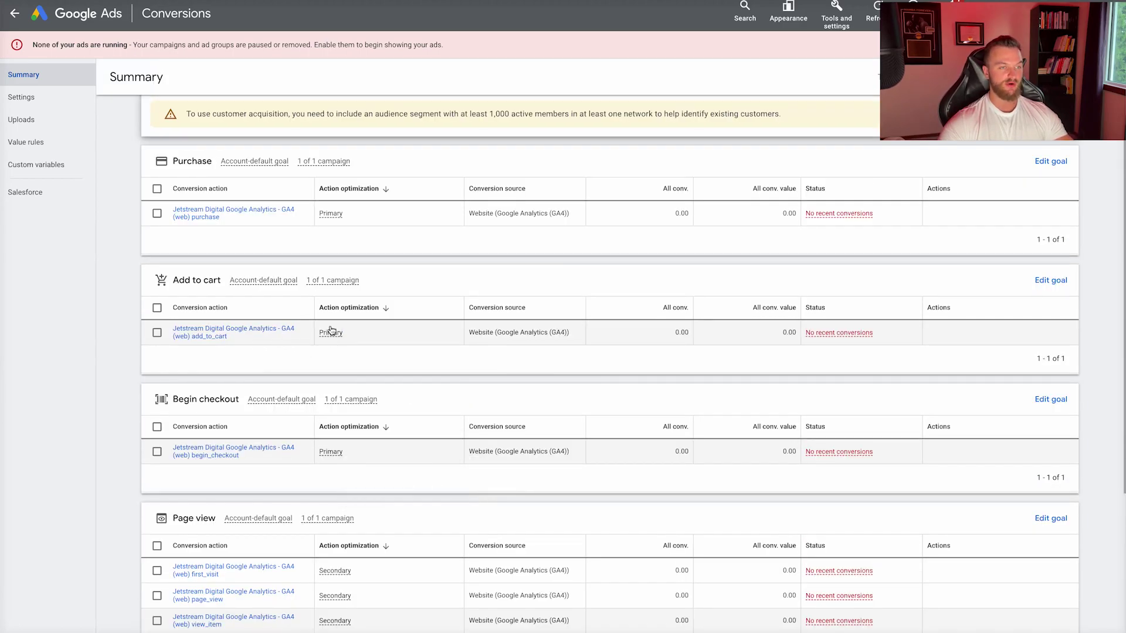
mouse_move(331, 214)
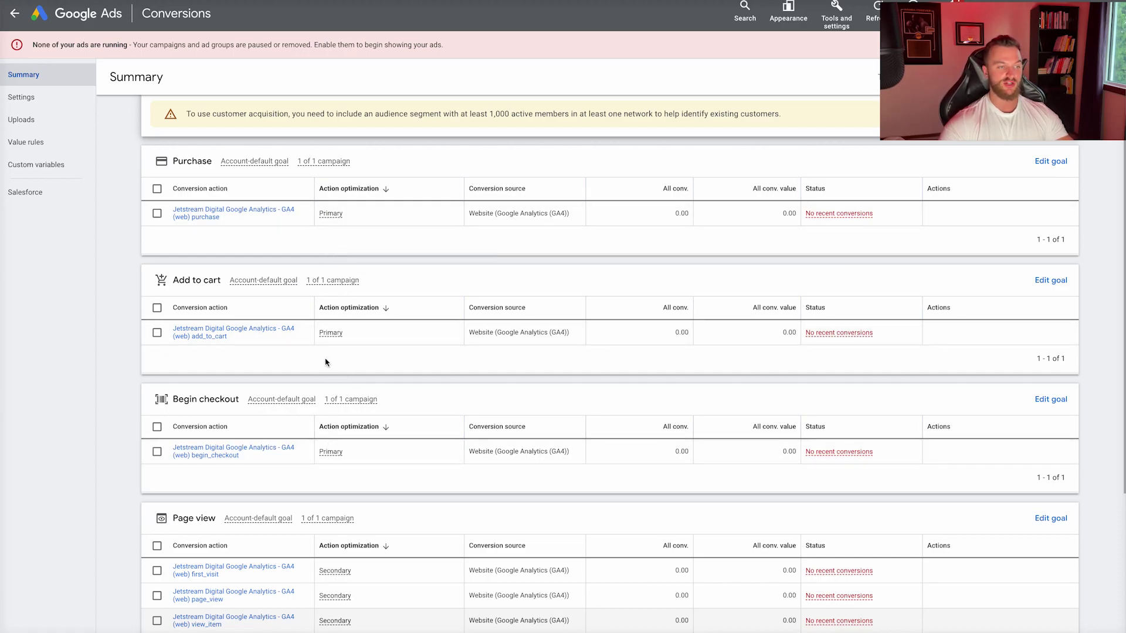
left_click(232, 452)
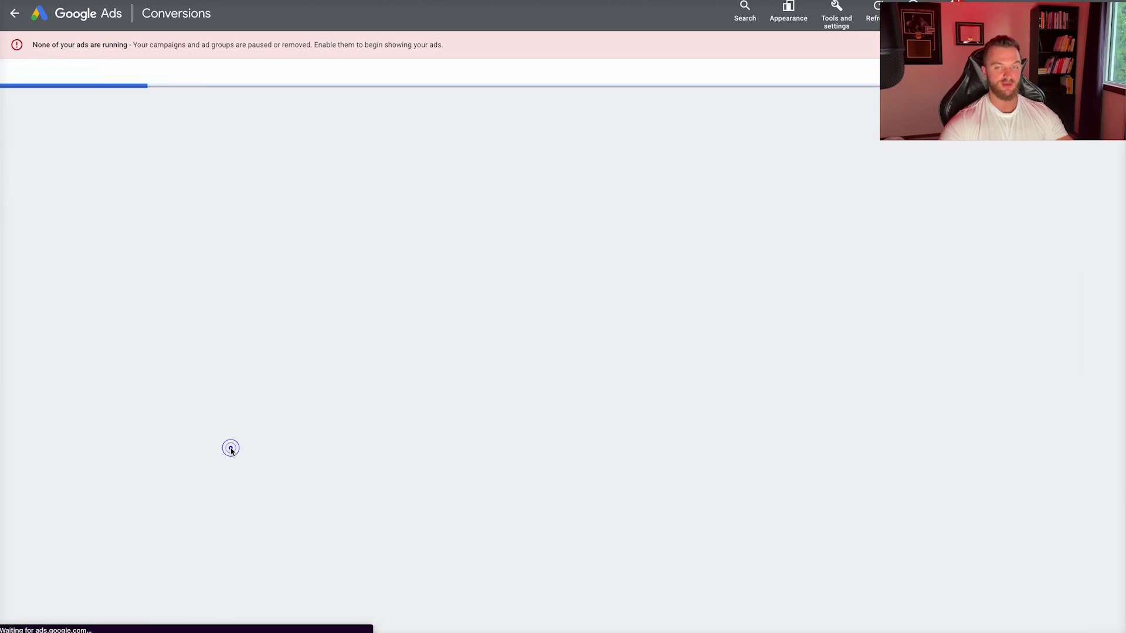
left_click(809, 391)
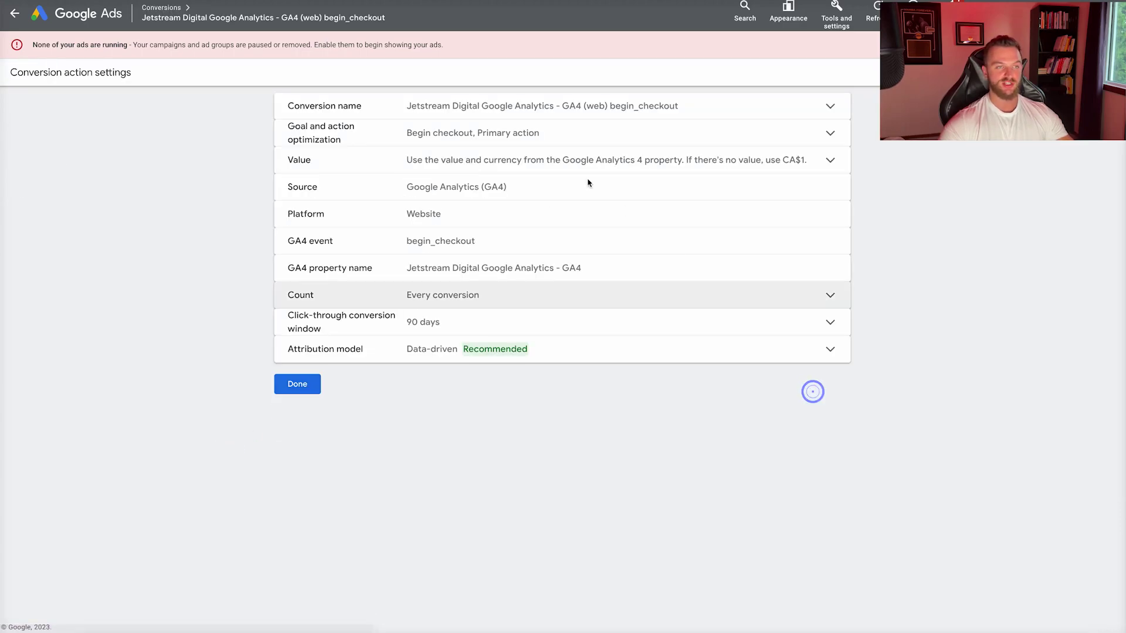
Set begin_checkout to use the same value of CA$50 for each conversion, save it and return to the conversions summary.
left_click(472, 131)
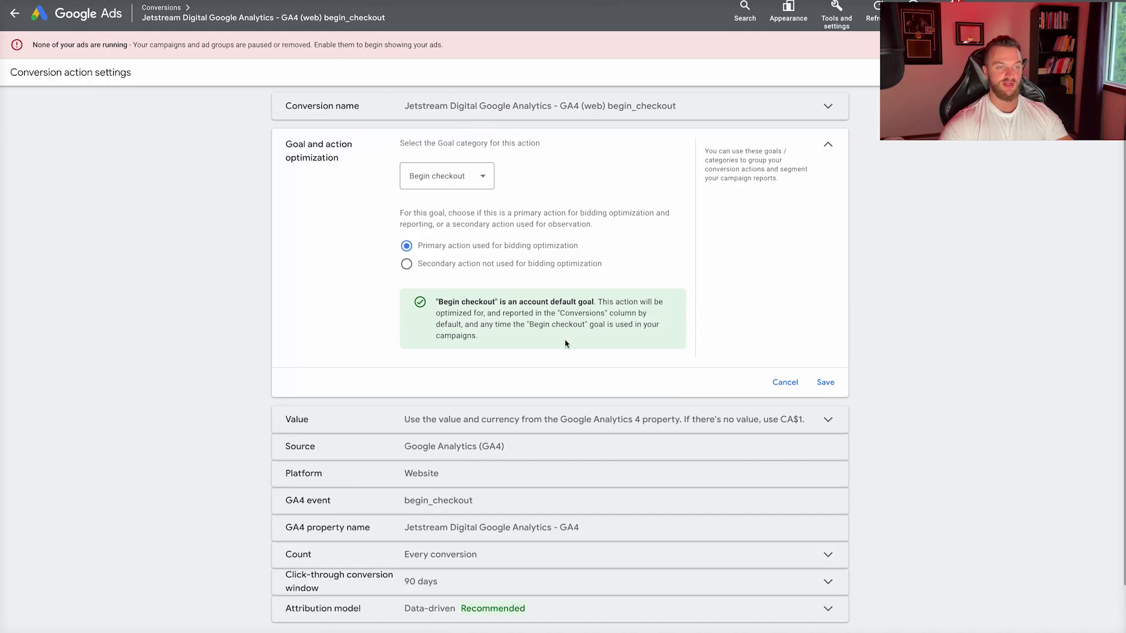
scroll(581, 317, "down", 1)
left_click(619, 359)
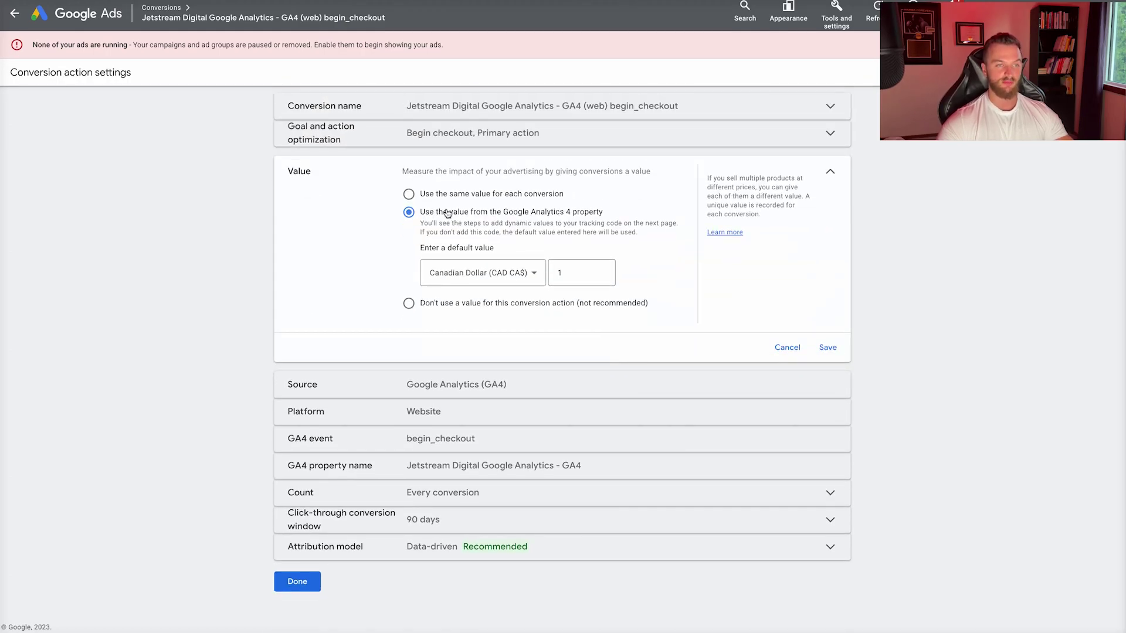
left_click(412, 197)
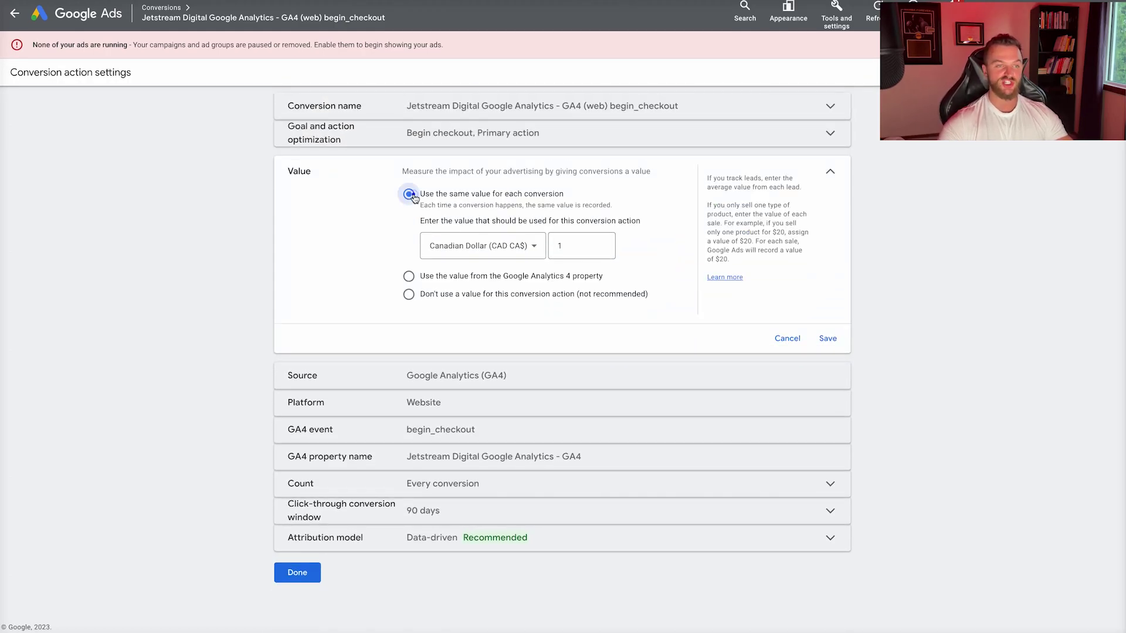
left_click(585, 248)
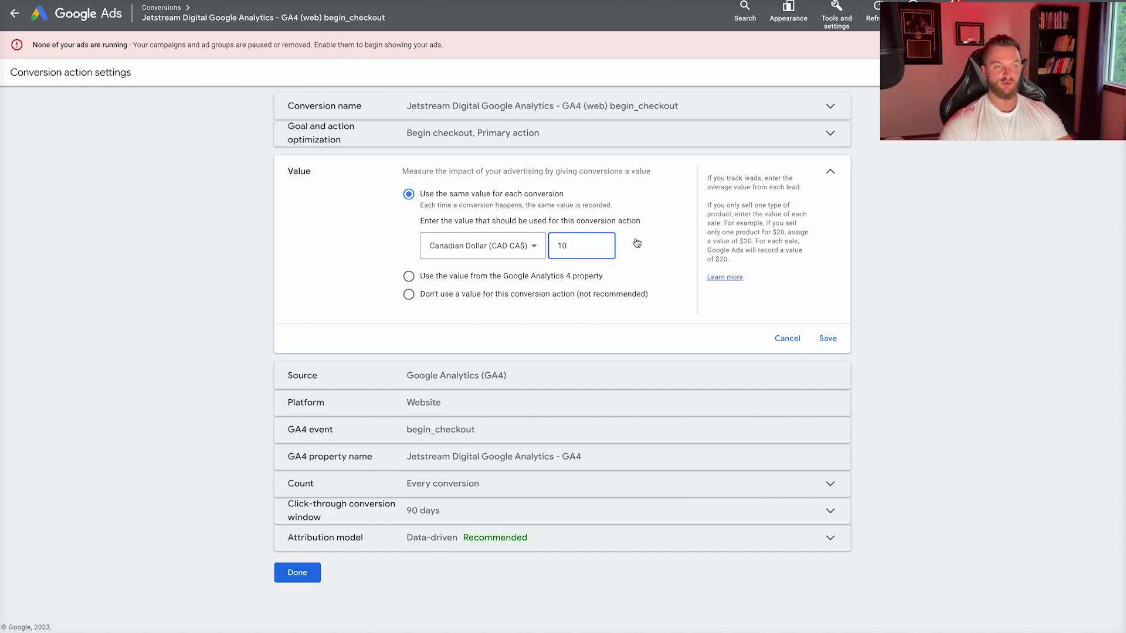
double_click(586, 246)
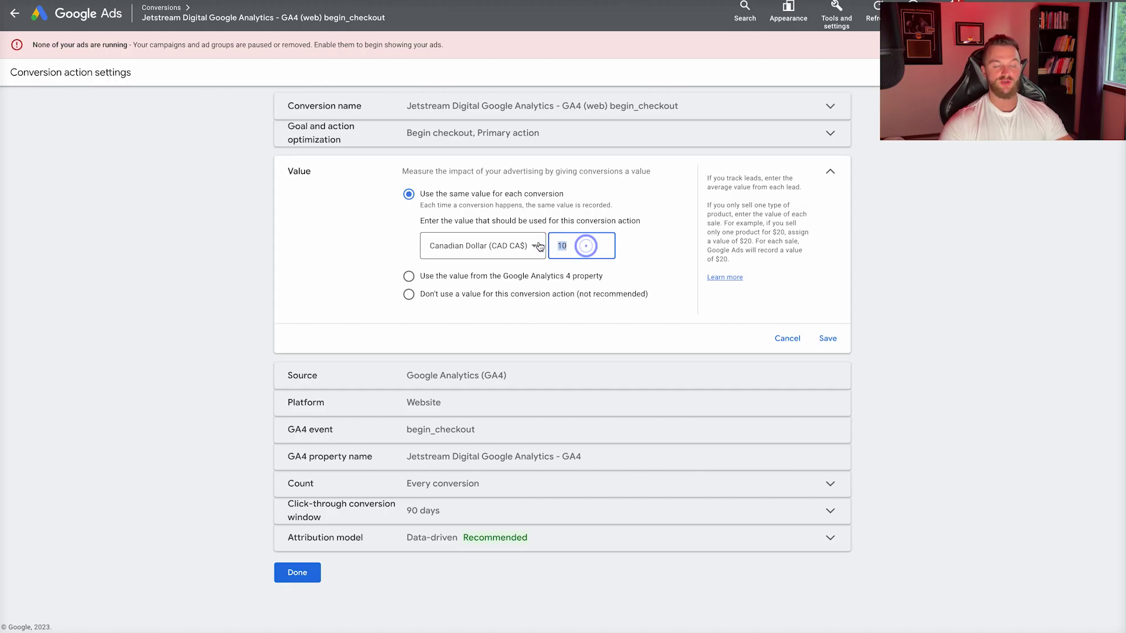
type("50")
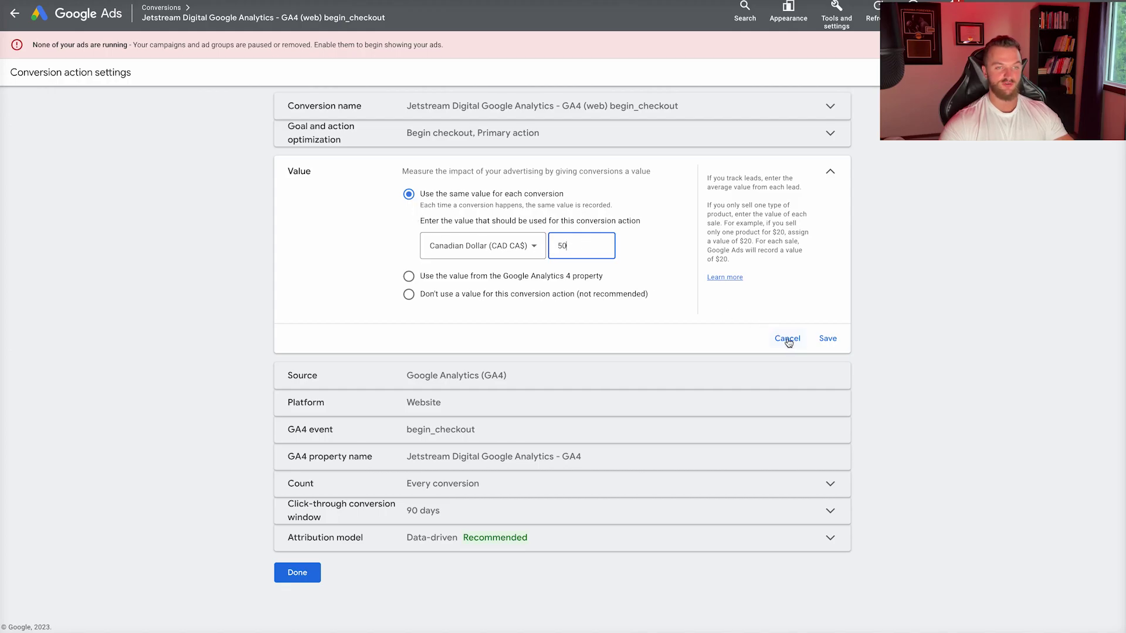
left_click(828, 339)
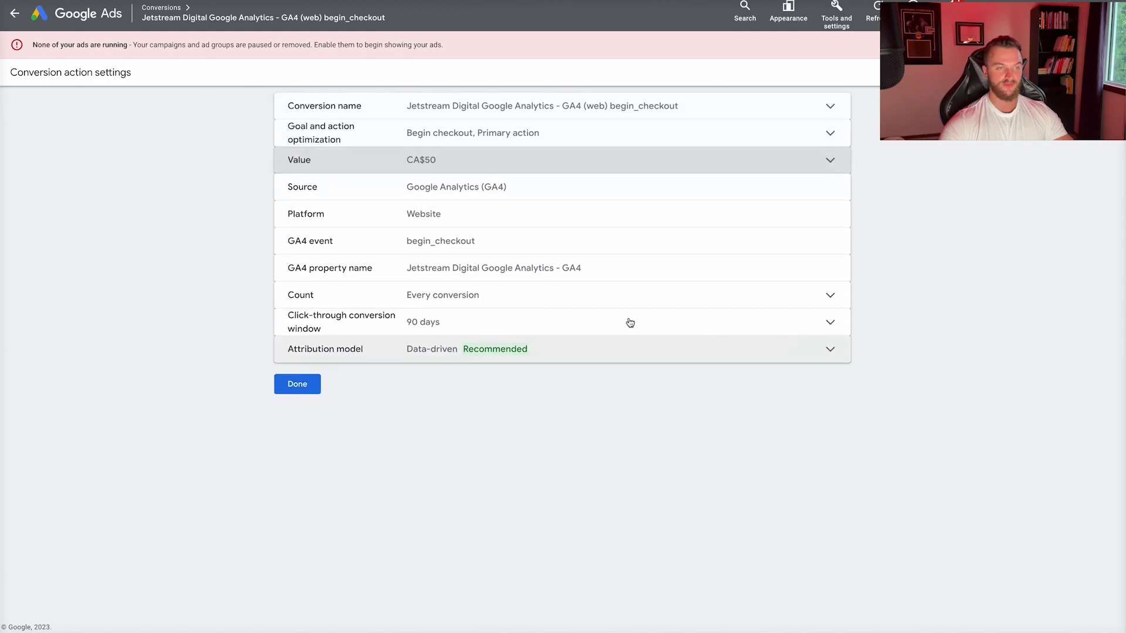
left_click(303, 385)
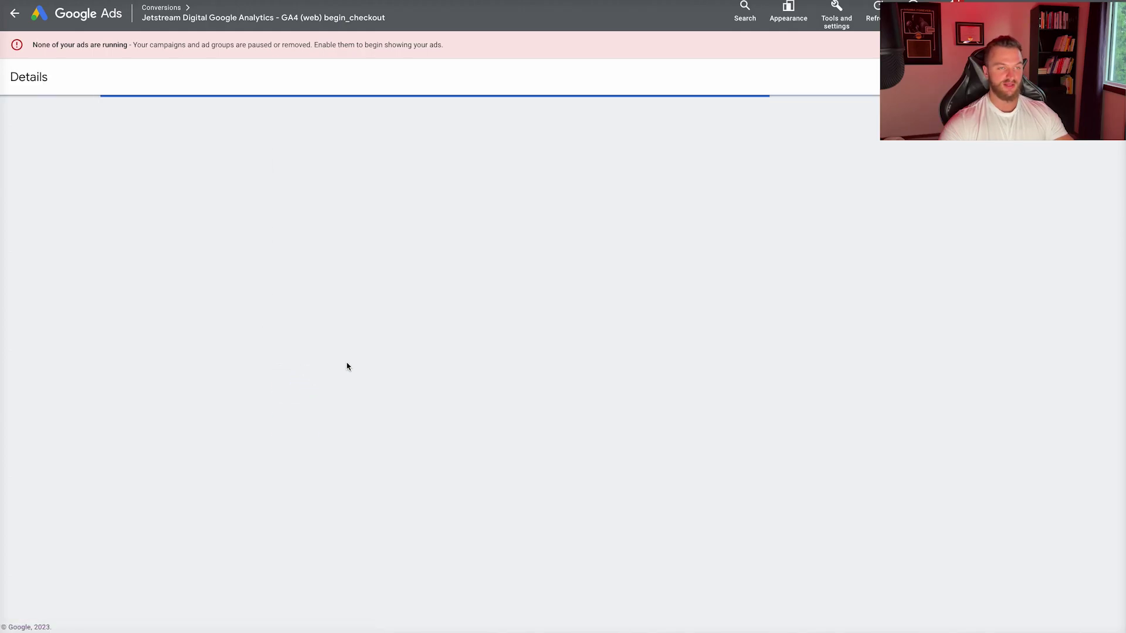
left_click(299, 426)
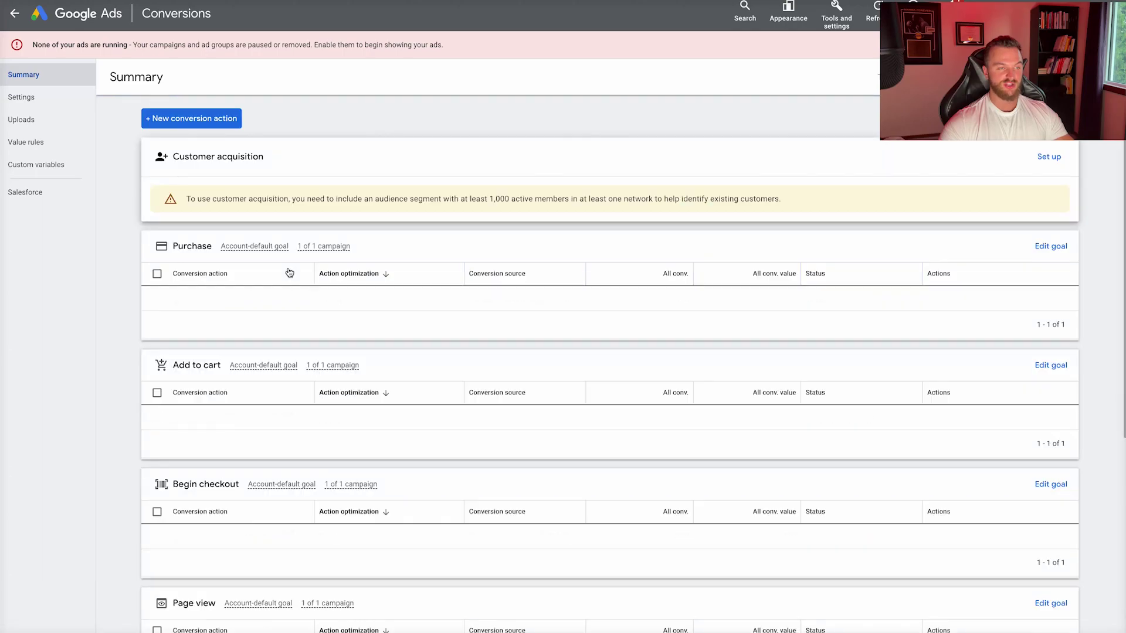
Set the add_to_cart conversion action to use the same value of CA$25 for each conversion and save.
left_click(230, 415)
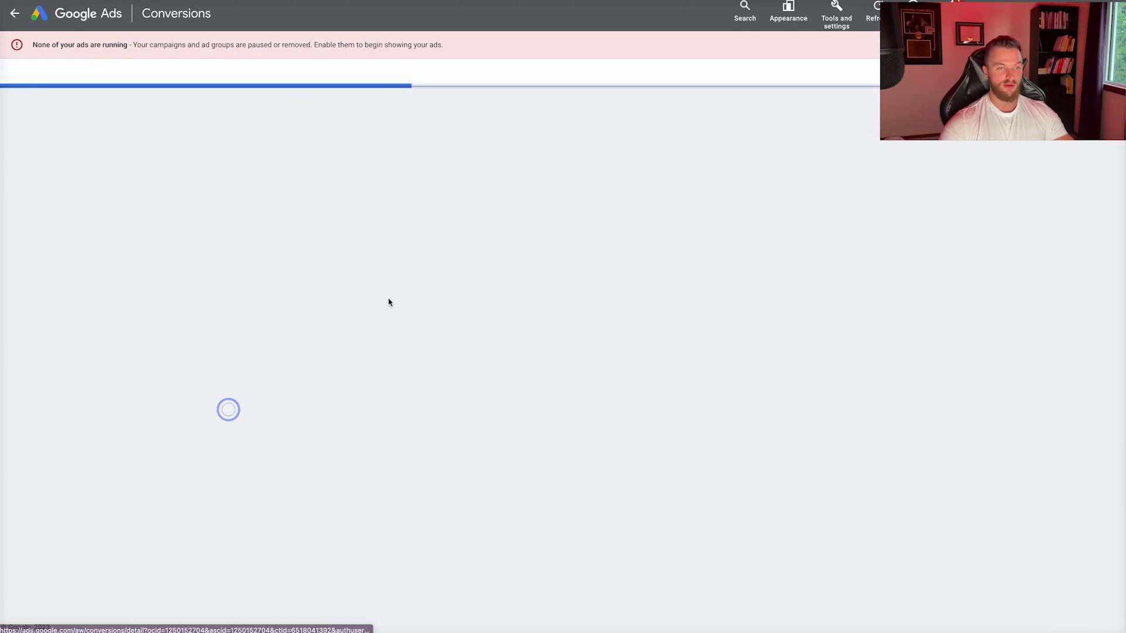
left_click(783, 397)
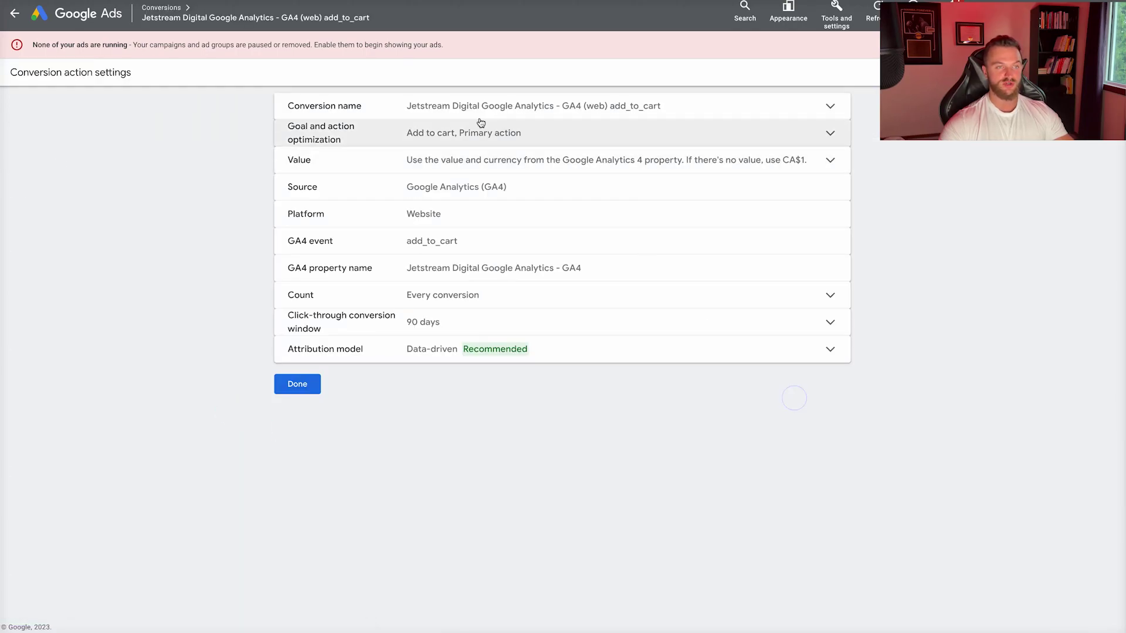
left_click(555, 171)
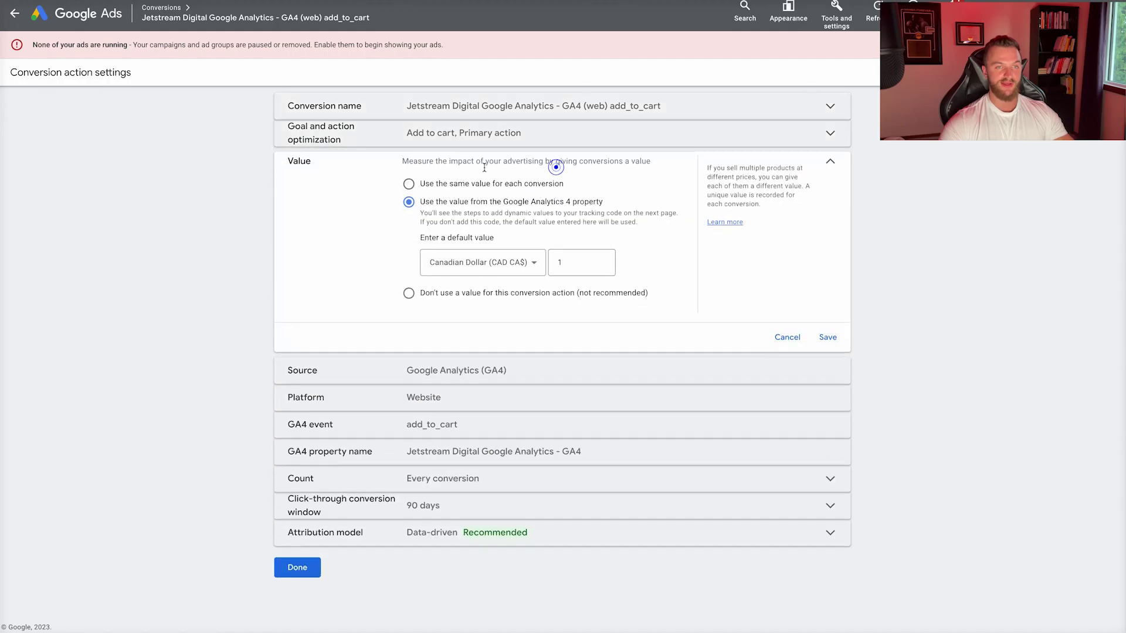
left_click(409, 194)
left_click(588, 245)
key("BackSpace")
type("25")
left_click(827, 339)
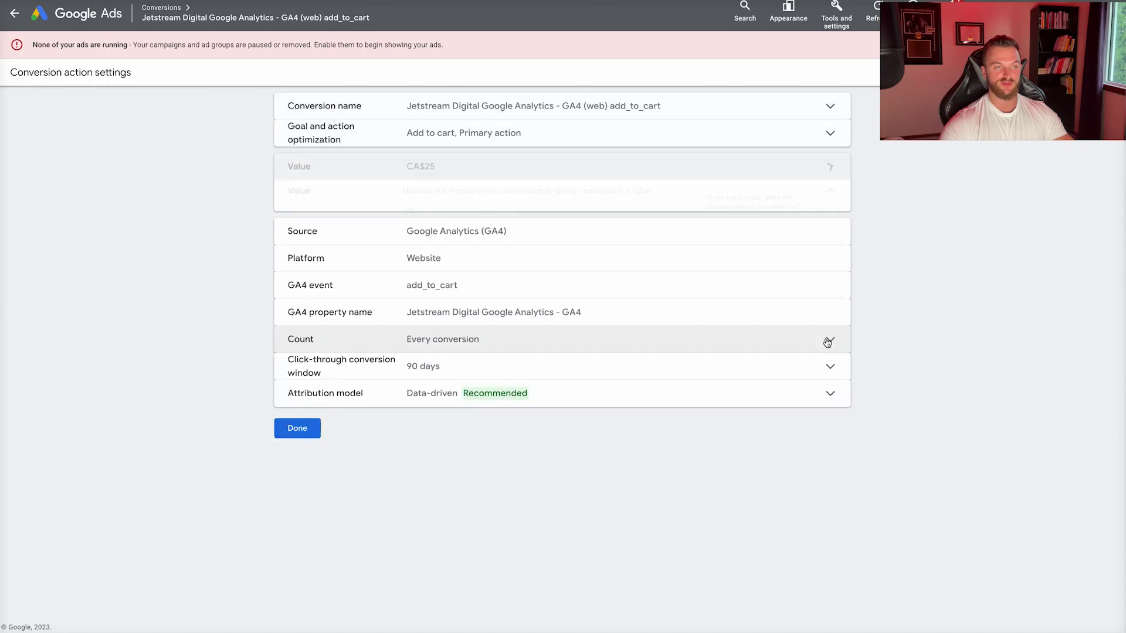
Switch add_to_cart to use the value from the Google Analytics 4 property, save it and return to the summary.
left_click(467, 156)
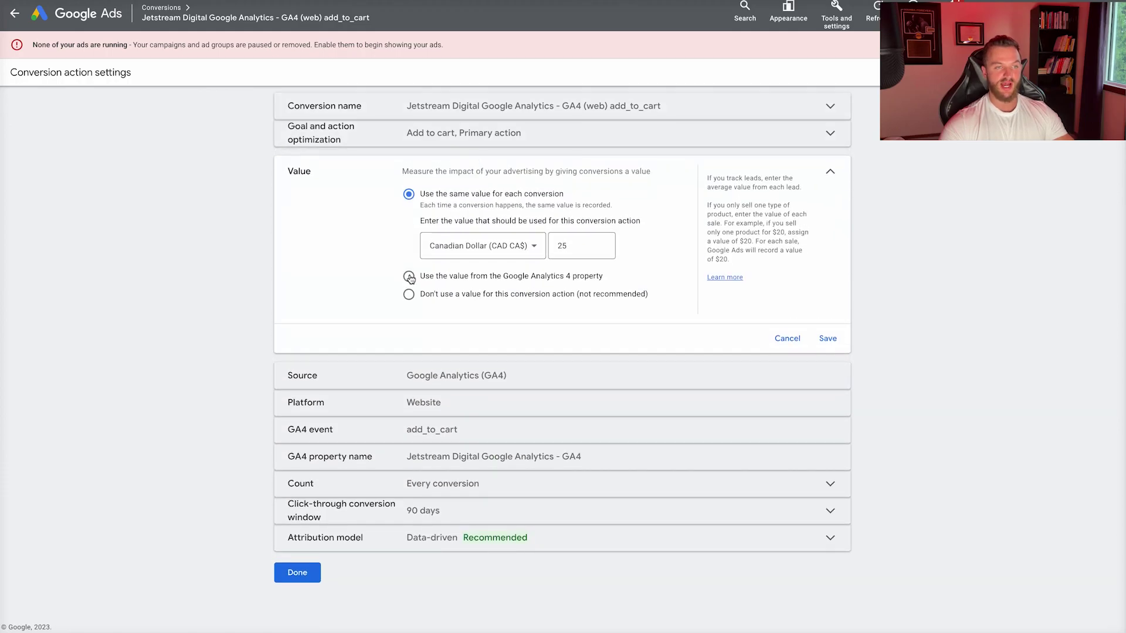
left_click(409, 276)
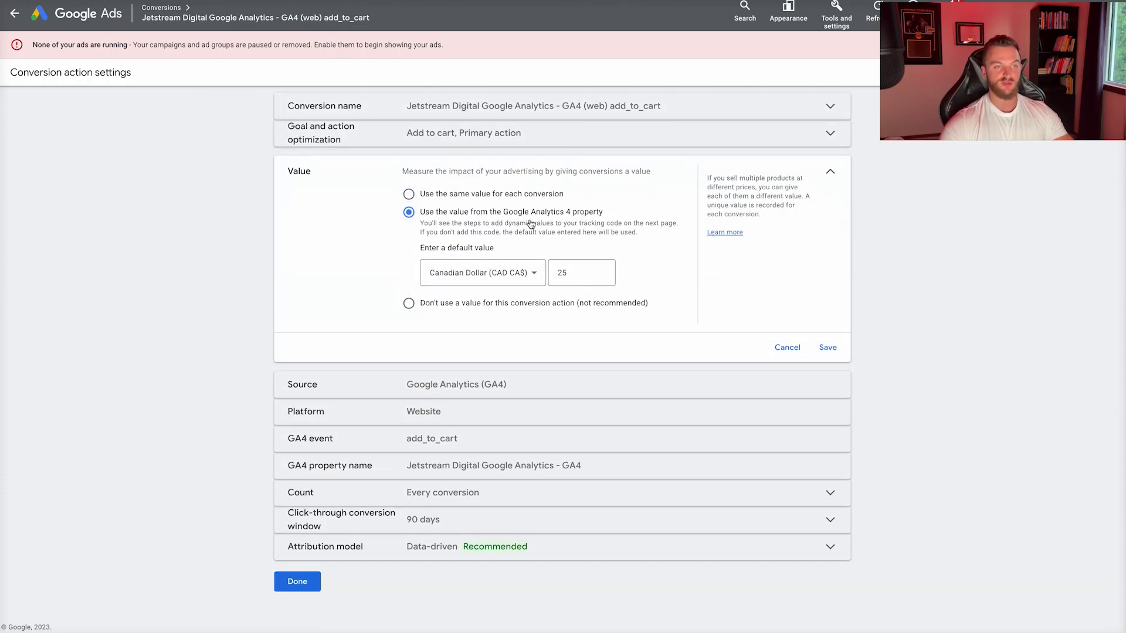
left_click(586, 270)
left_click(829, 347)
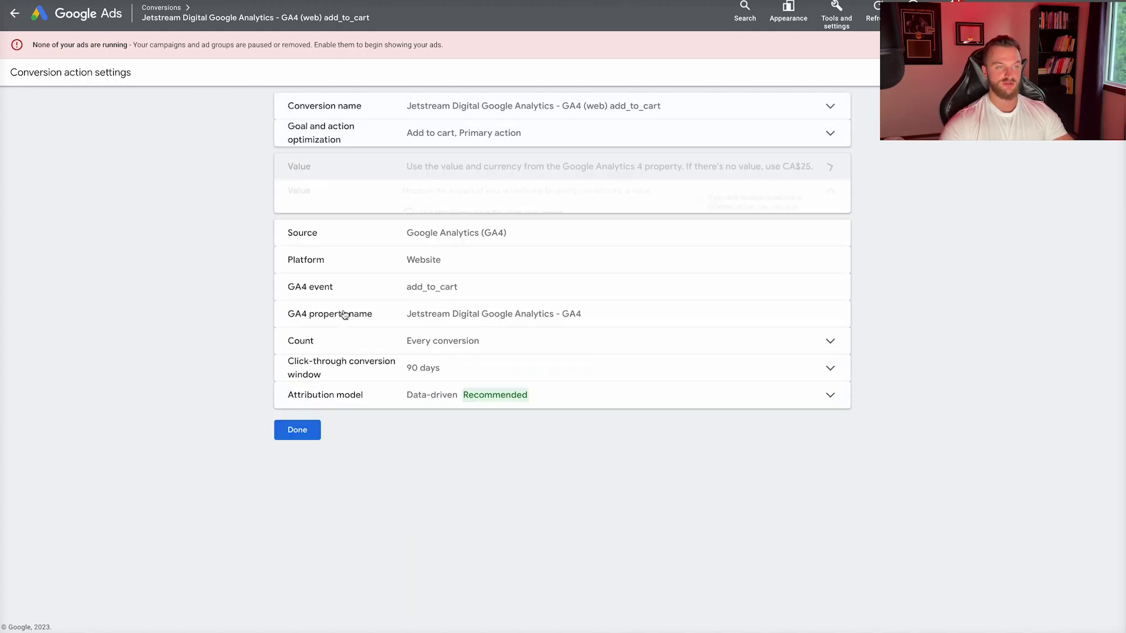
left_click(296, 382)
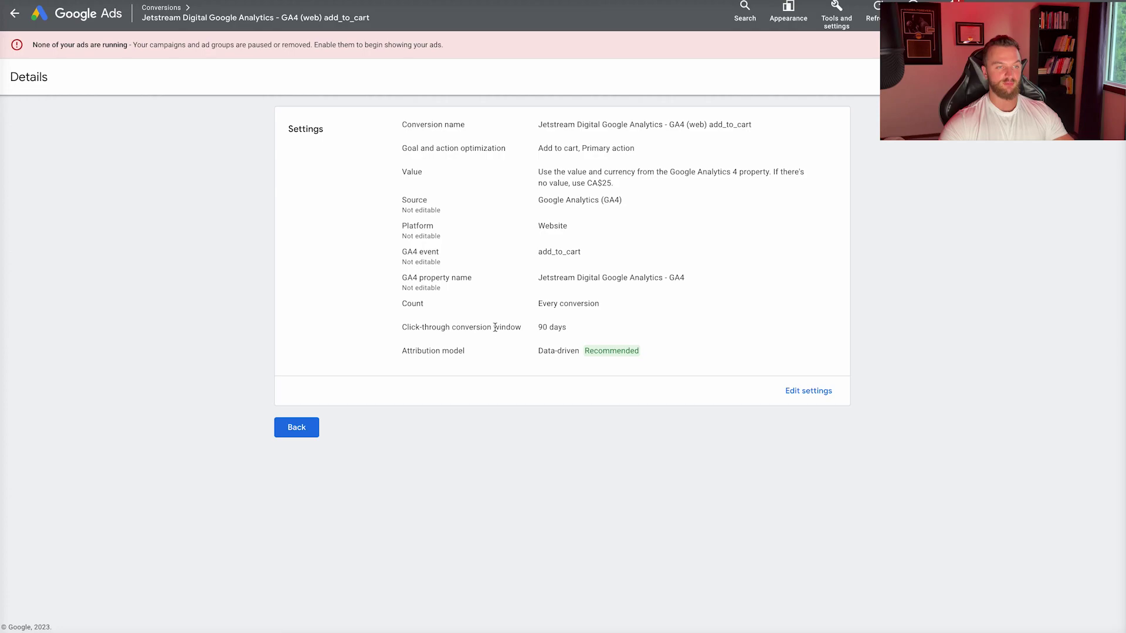
left_click(300, 430)
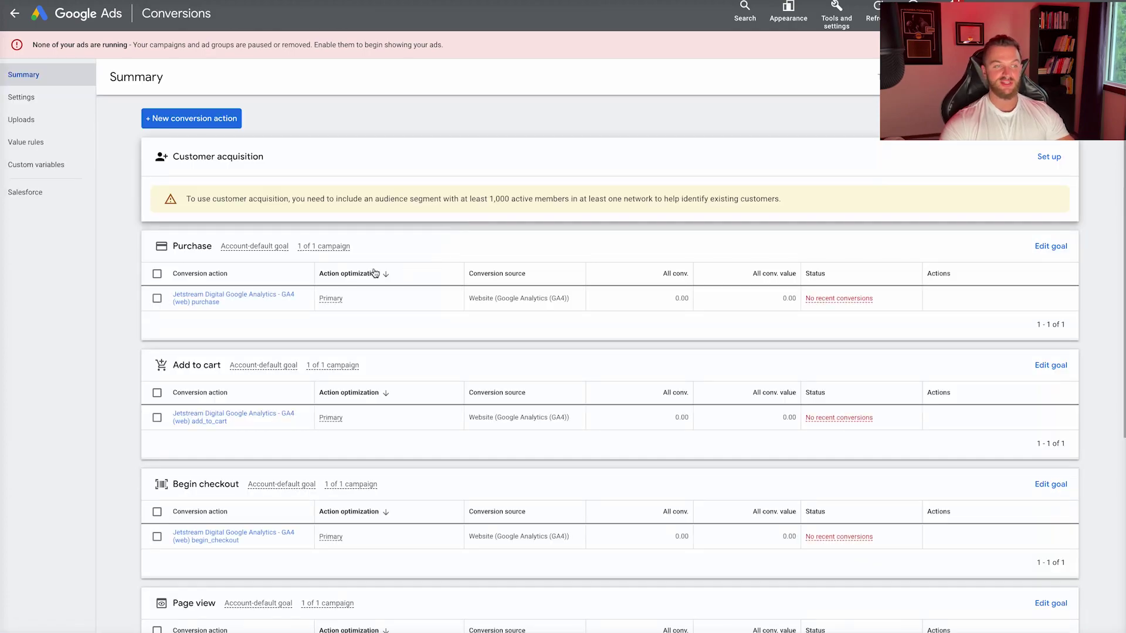
Check the value settings of the purchase conversion action and return to the conversions summary.
left_click(260, 296)
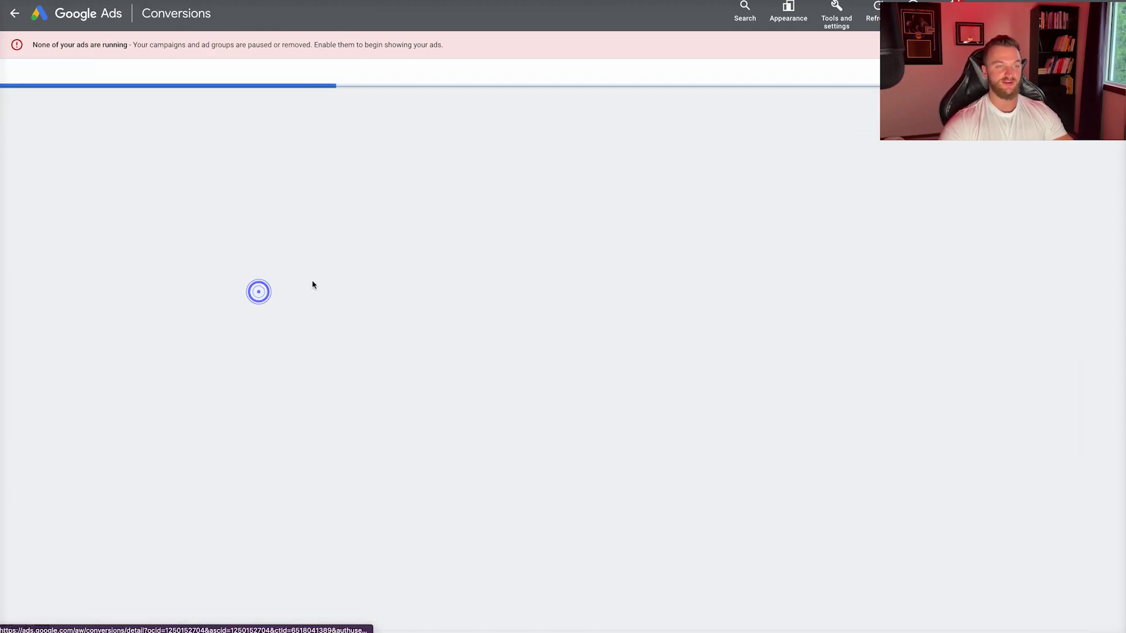
left_click(797, 391)
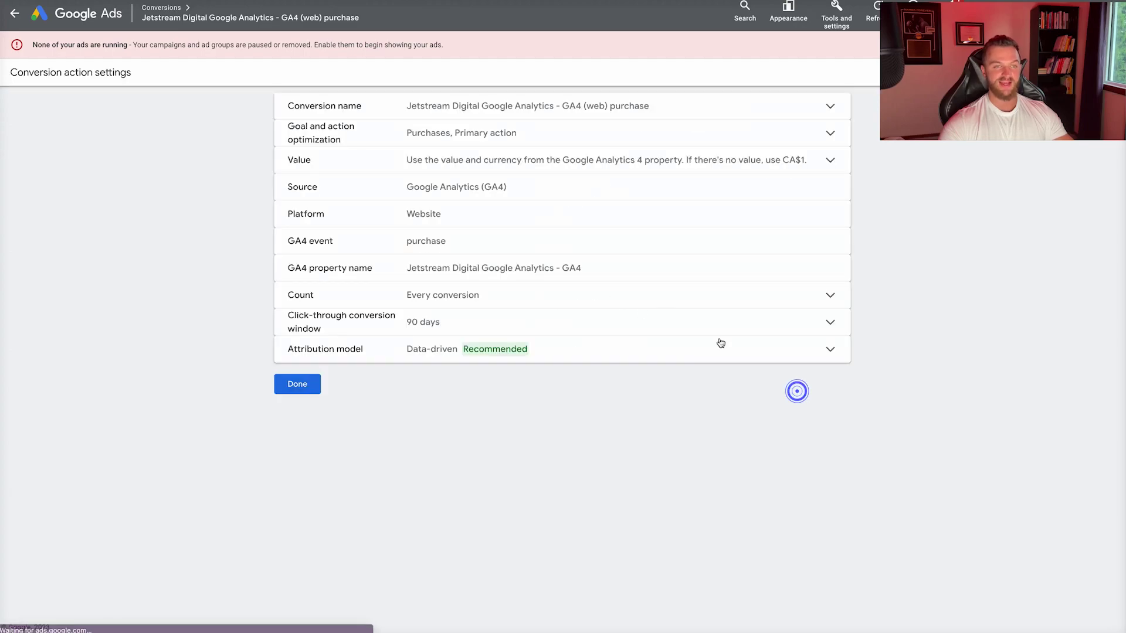
left_click(518, 162)
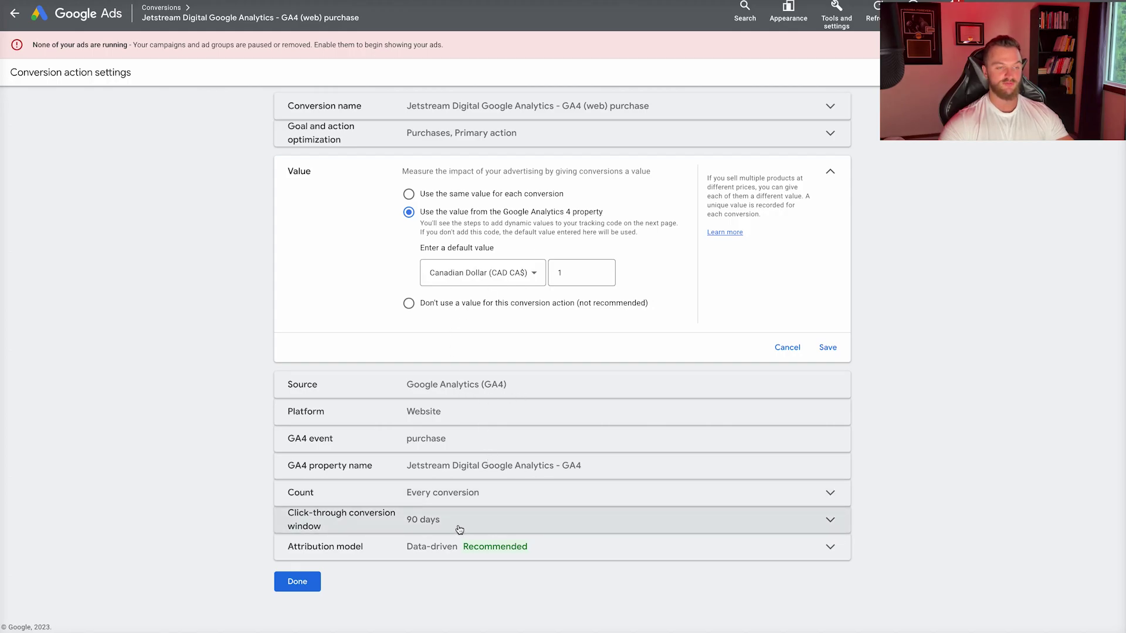
left_click(299, 583)
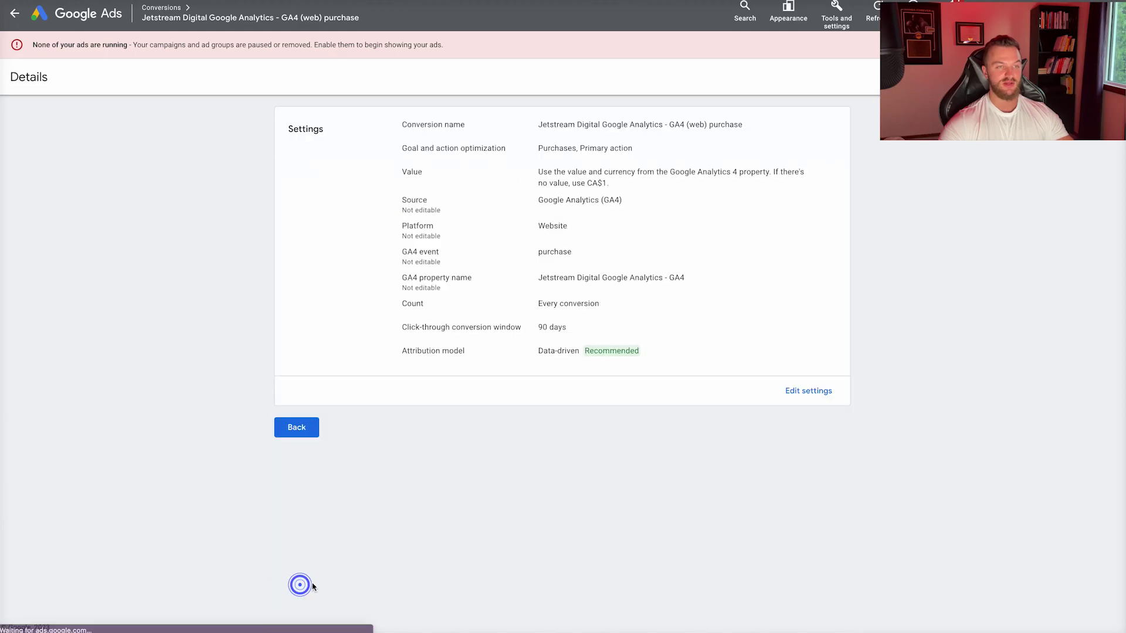
left_click(315, 424)
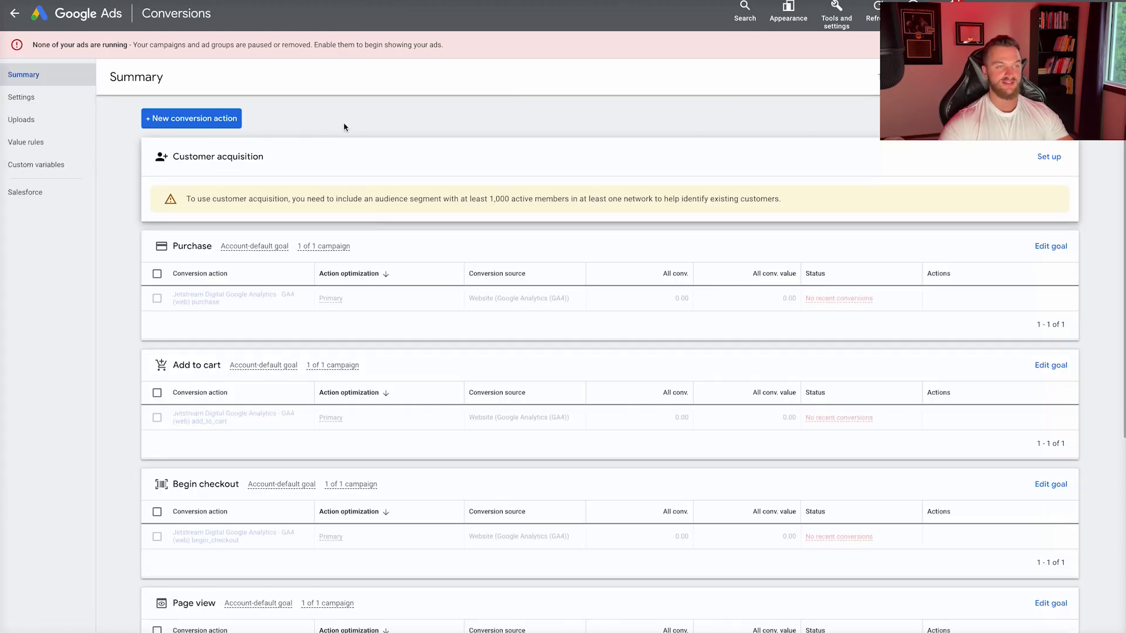